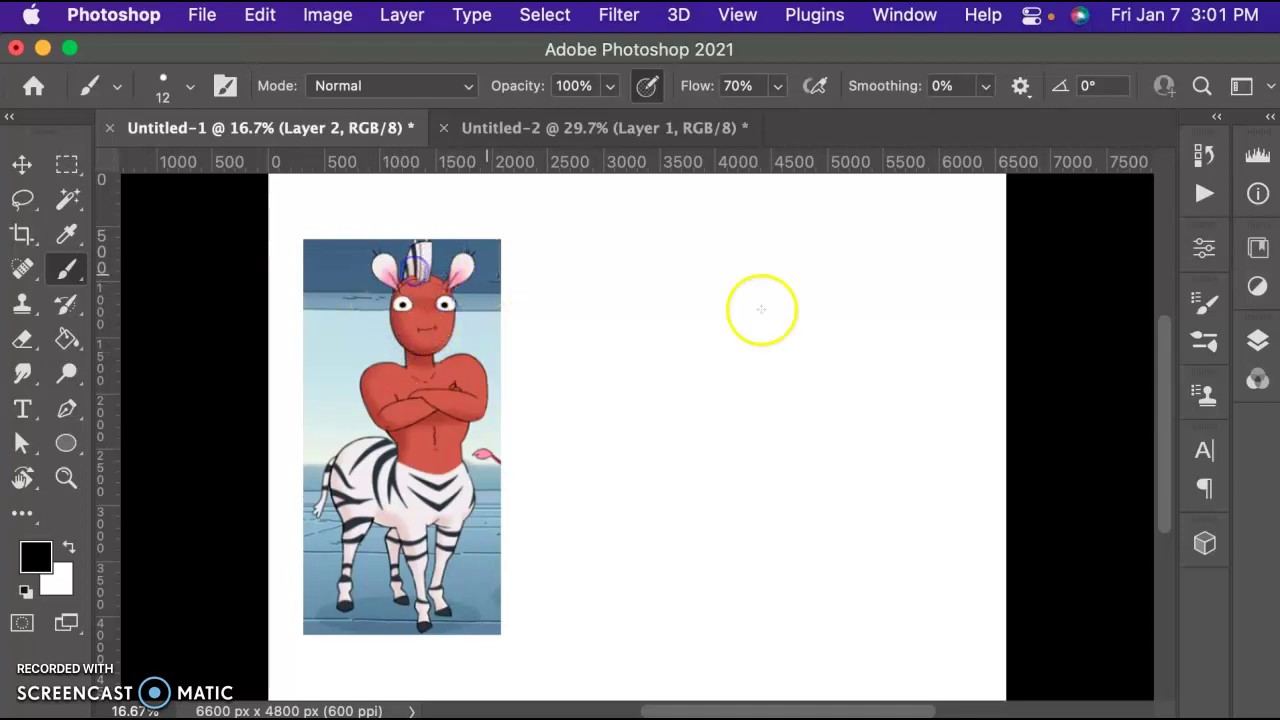
# - Draw an oval head in the canvas's empty upper-right area with two half-round eyes, the right one at the face edge
pyautogui.click(867, 255)
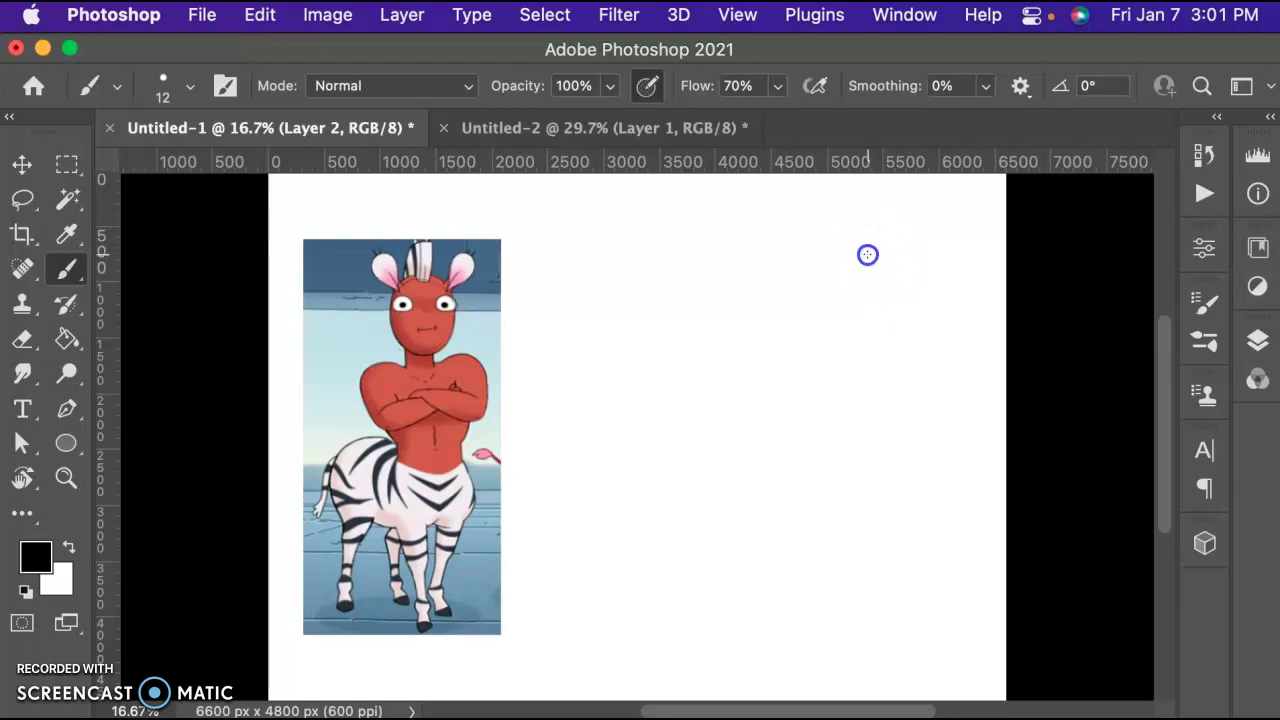
pyautogui.moveTo(848, 274)
pyautogui.mouseDown()
pyautogui.moveTo(847, 304)
pyautogui.moveTo(869, 333)
pyautogui.moveTo(897, 320)
pyautogui.moveTo(903, 298)
pyautogui.moveTo(895, 259)
pyautogui.moveTo(868, 249)
pyautogui.moveTo(845, 277)
pyautogui.moveTo(856, 322)
pyautogui.mouseUp()
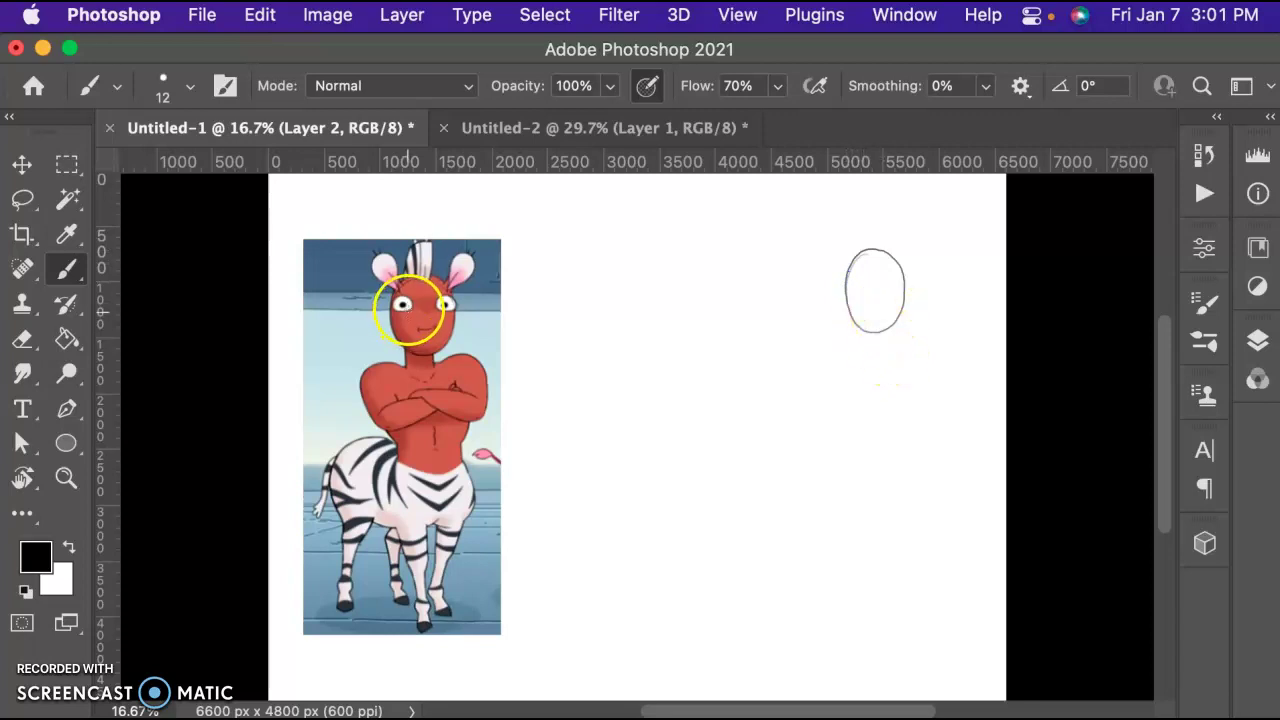
pyautogui.moveTo(407, 311); pyautogui.dragTo(402, 312)
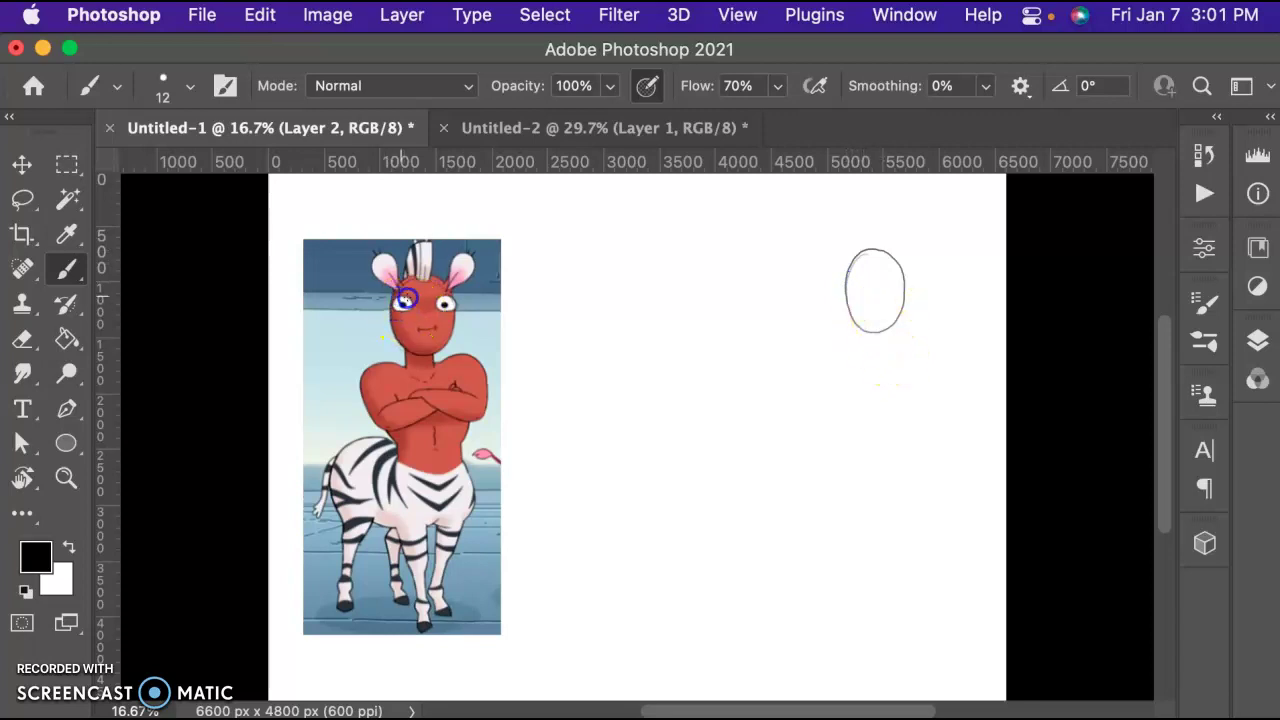
pyautogui.click(447, 310)
pyautogui.click(871, 279)
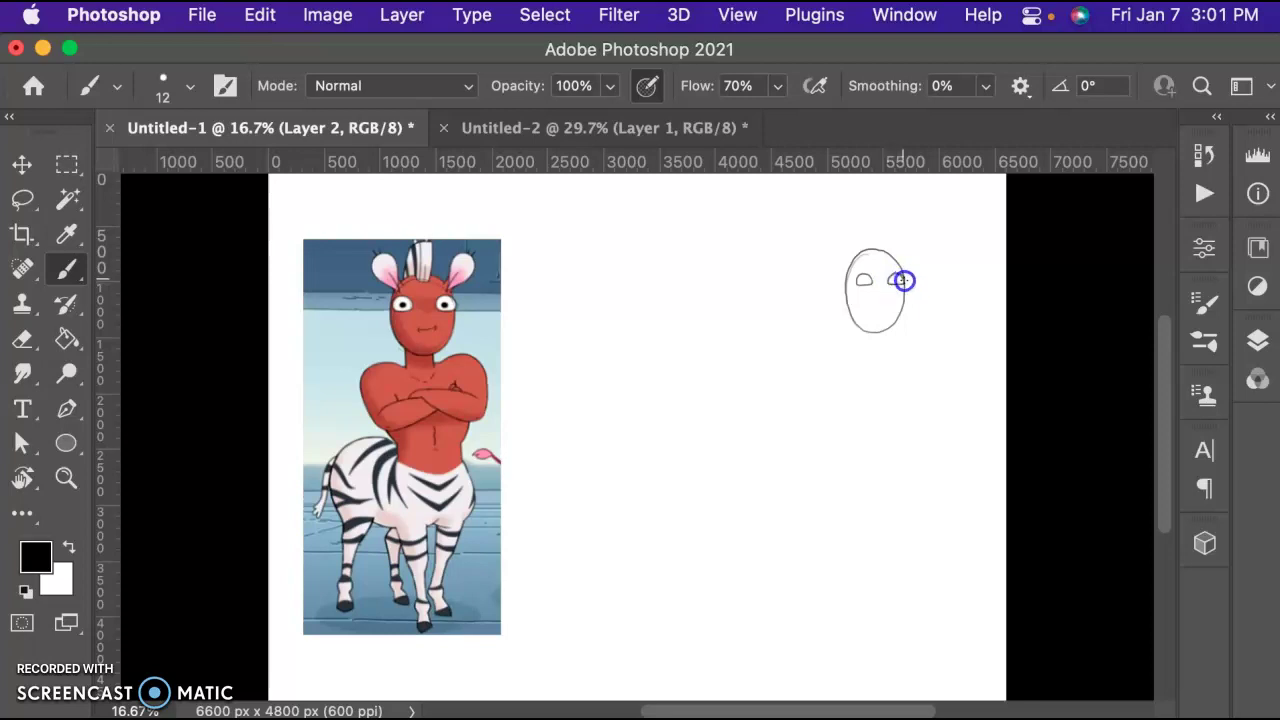
pyautogui.moveTo(905, 285); pyautogui.dragTo(896, 279)
pyautogui.click(455, 302)
pyautogui.click(889, 278)
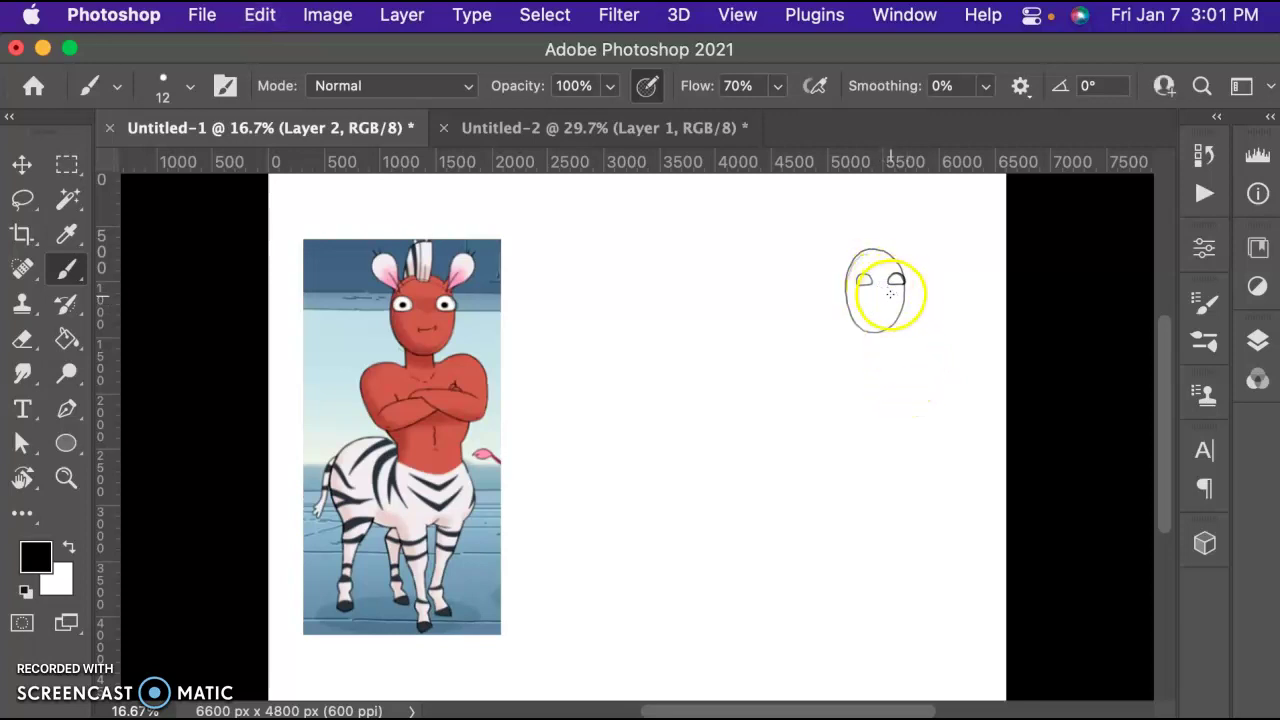
# - Draw a short slanted smile below the eyes, redoing the first attempt, and reinforce the lower curve of the head outline
pyautogui.click(888, 305)
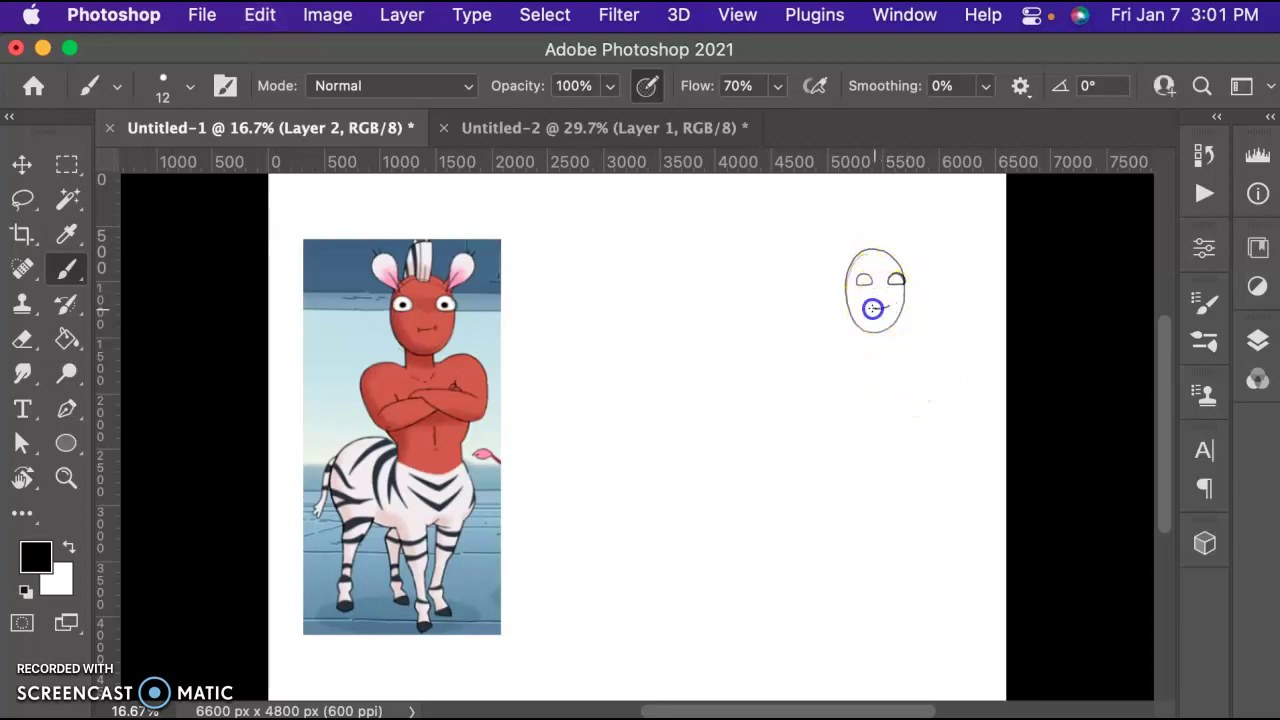
pyautogui.press('super+z')
pyautogui.click(890, 303)
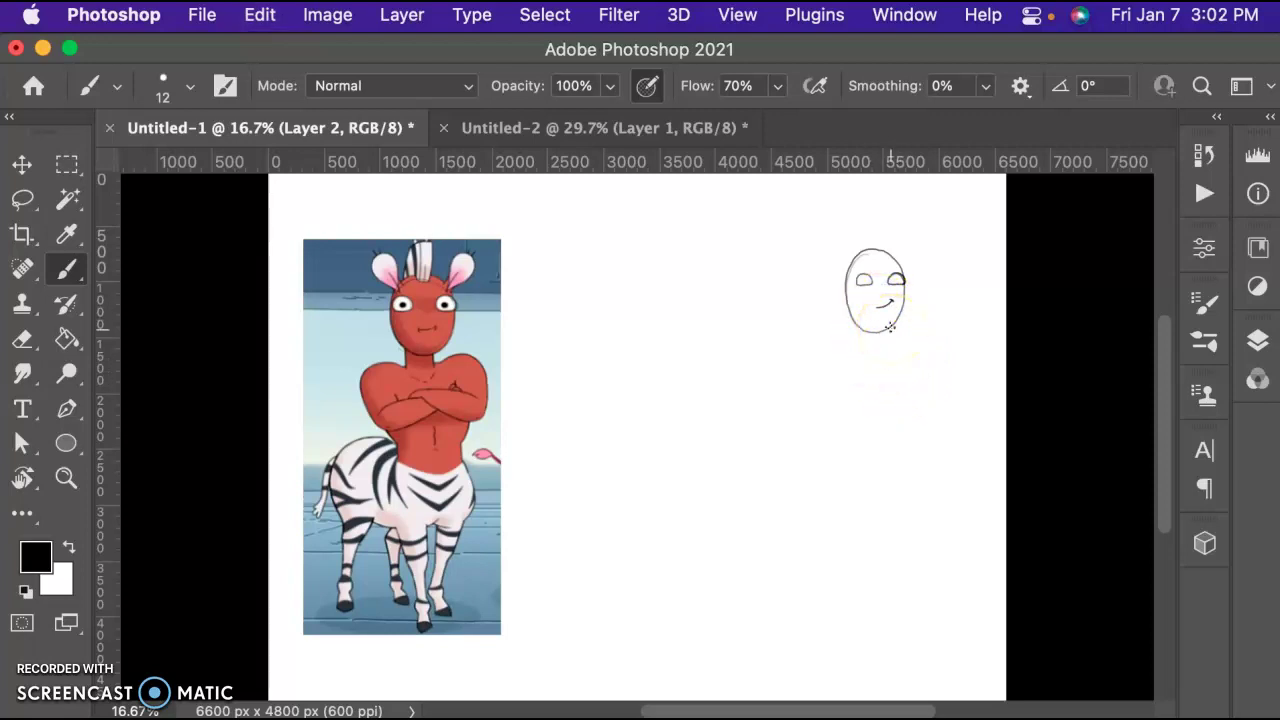
pyautogui.click(398, 293)
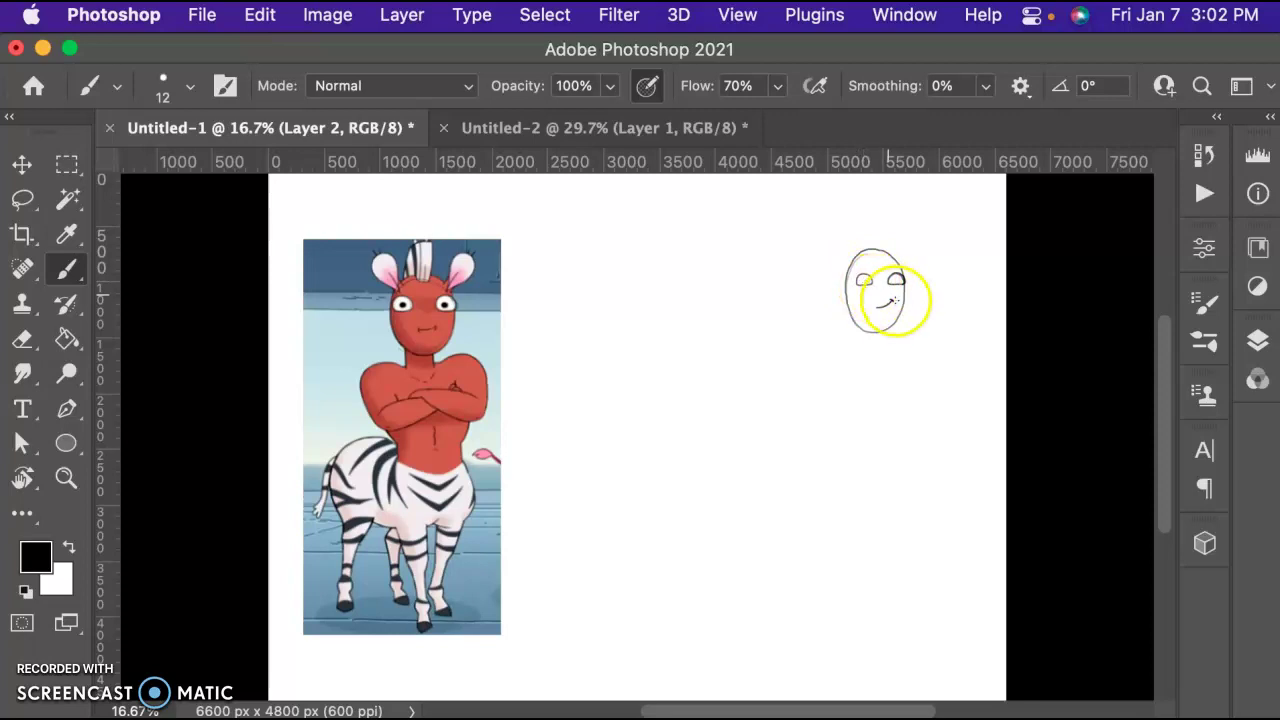
pyautogui.moveTo(852, 320); pyautogui.dragTo(874, 332)
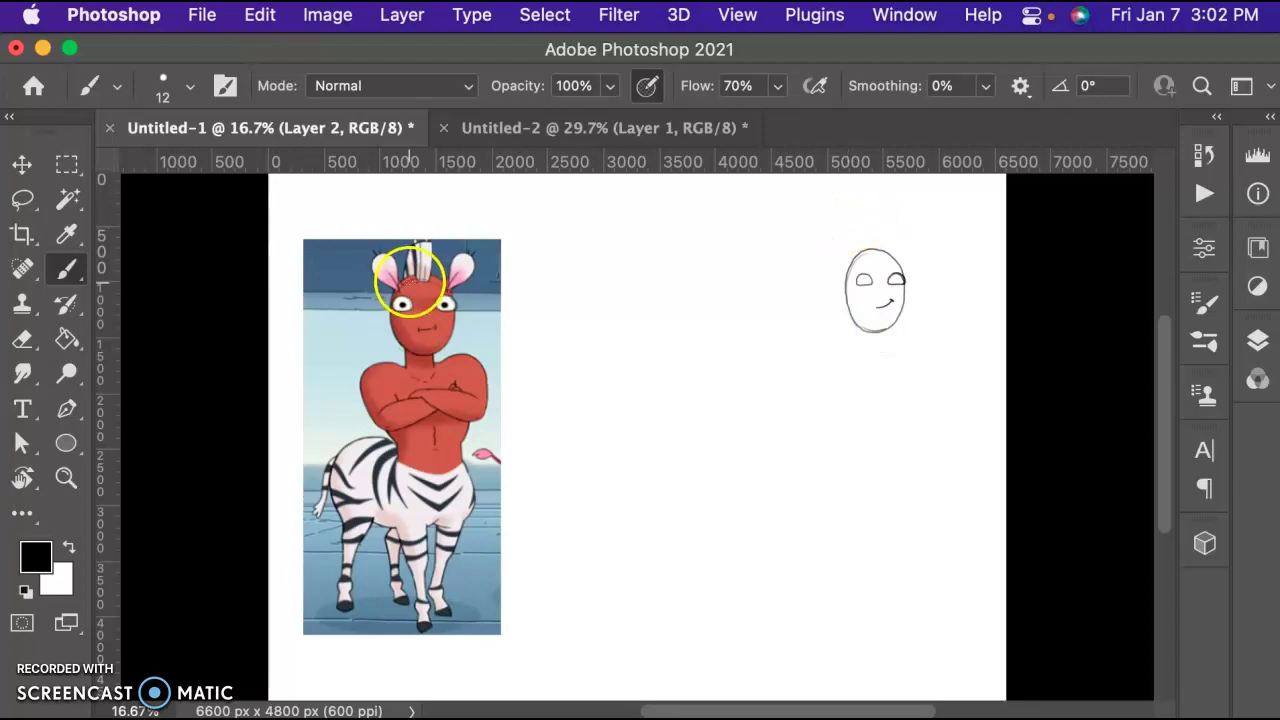
pyautogui.click(402, 288)
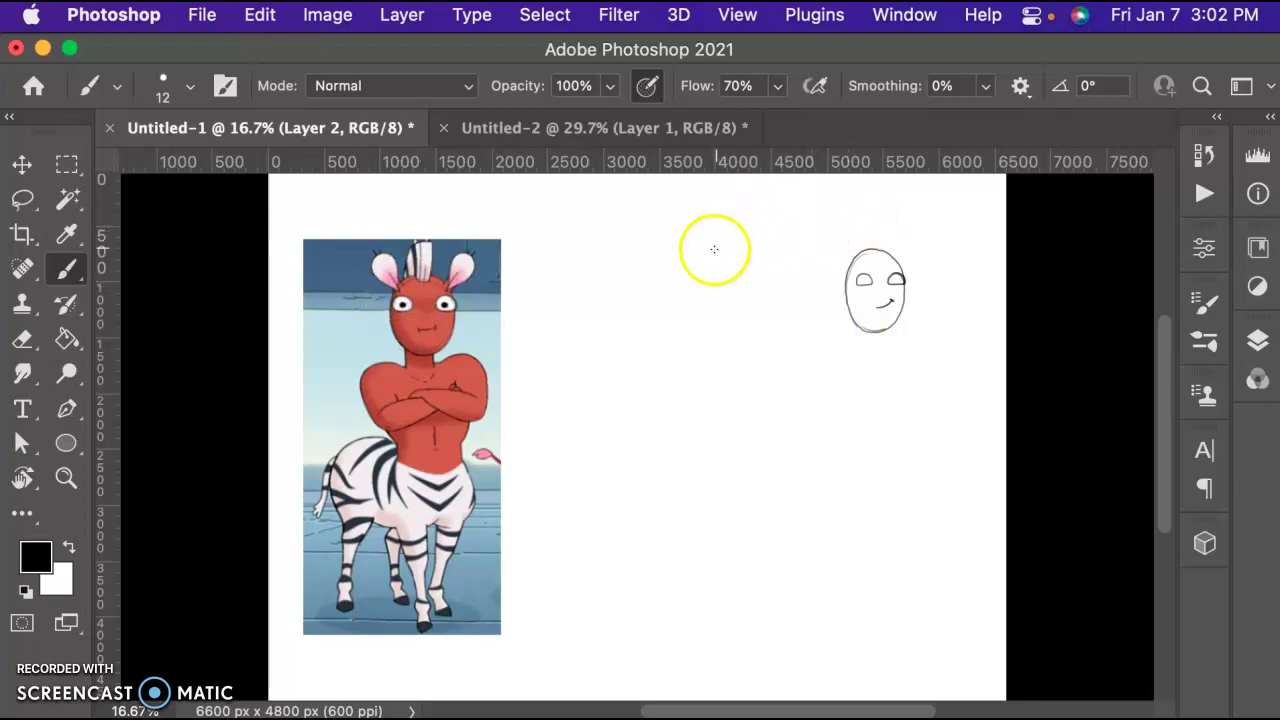
pyautogui.moveTo(728, 244)
pyautogui.mouseDown()
pyautogui.moveTo(716, 208)
pyautogui.moveTo(741, 253)
pyautogui.mouseUp()
pyautogui.press('super+z')
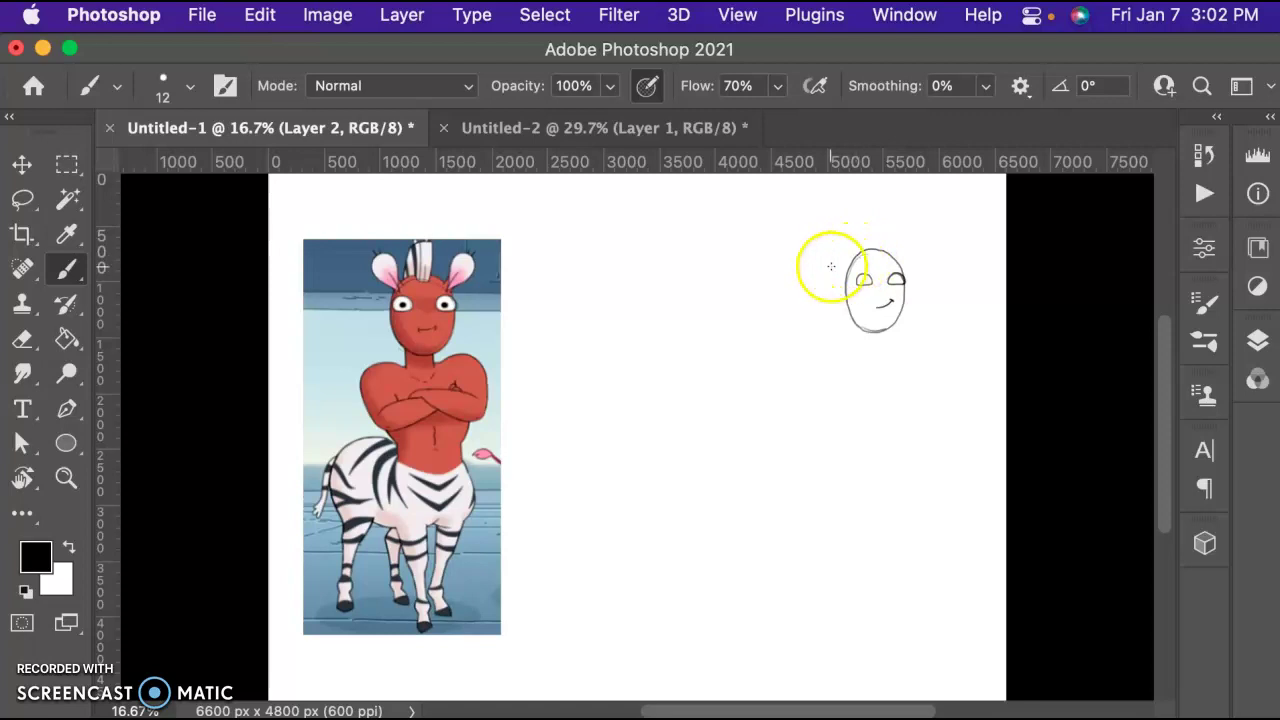
pyautogui.click(446, 294)
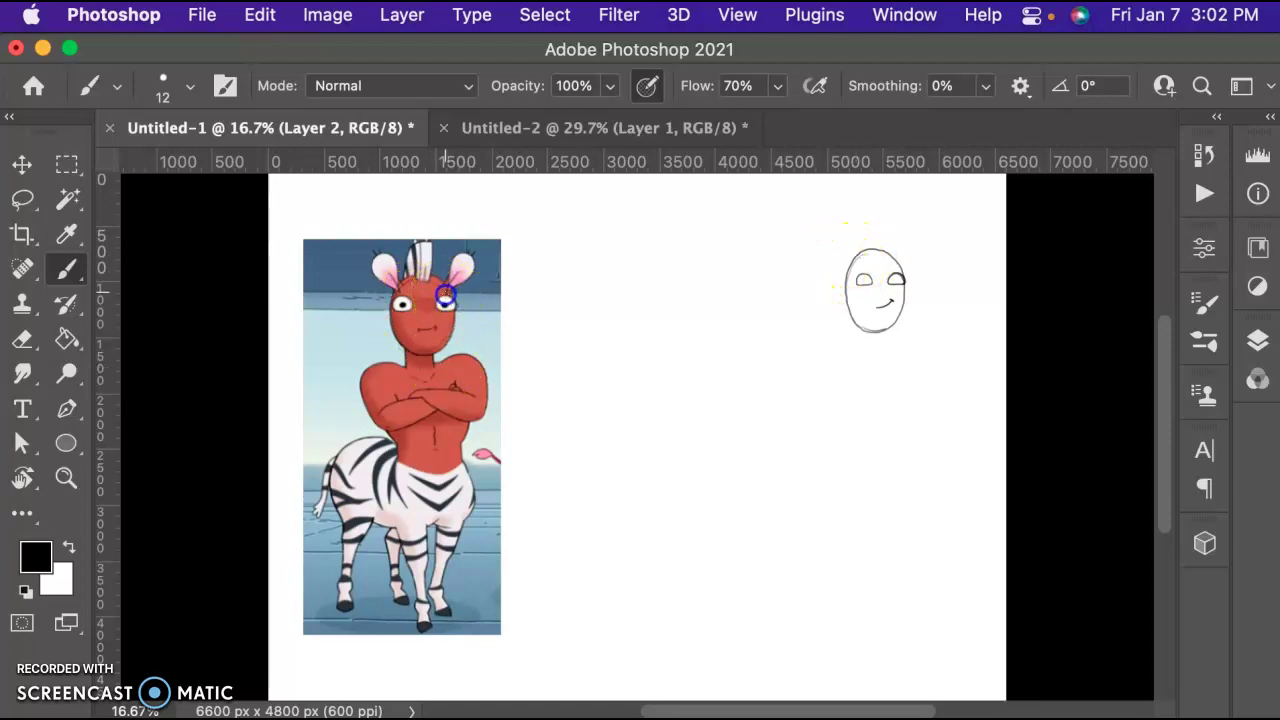
pyautogui.click(402, 297)
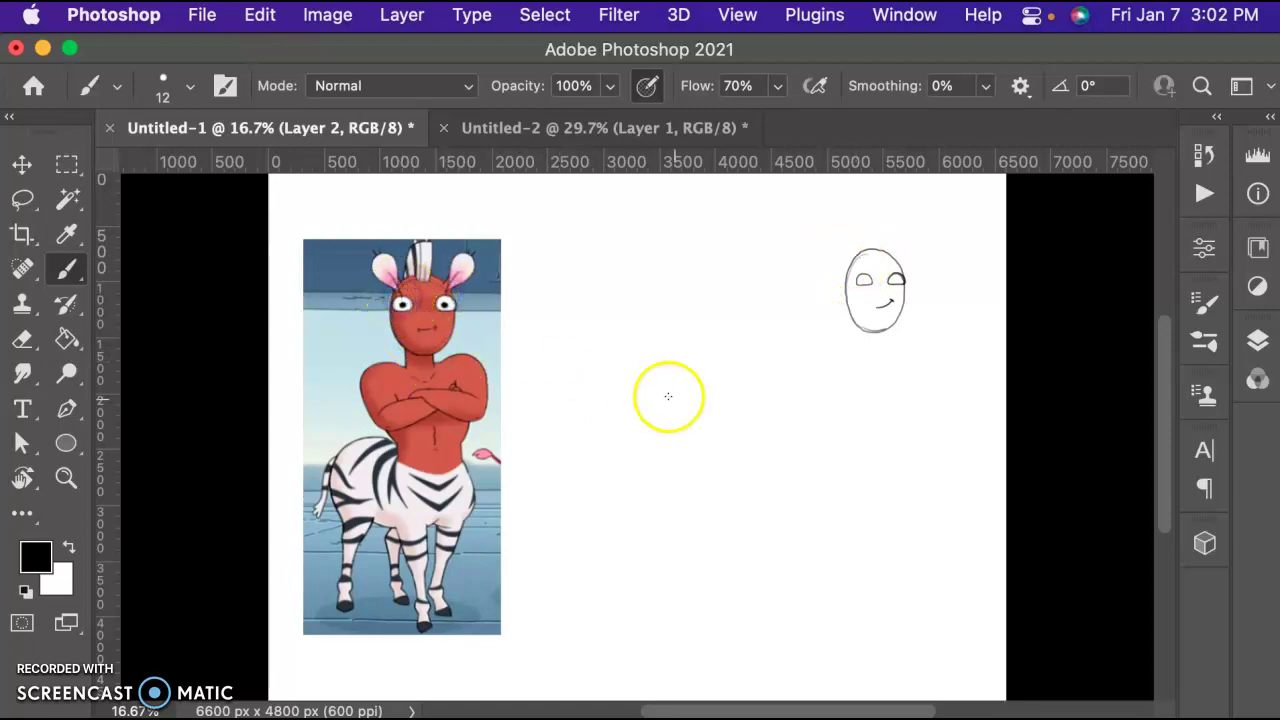
pyautogui.press('super+z')
# - Draw two rounded zebra ears on top of the head with small fold lines at their bases
pyautogui.click(859, 261)
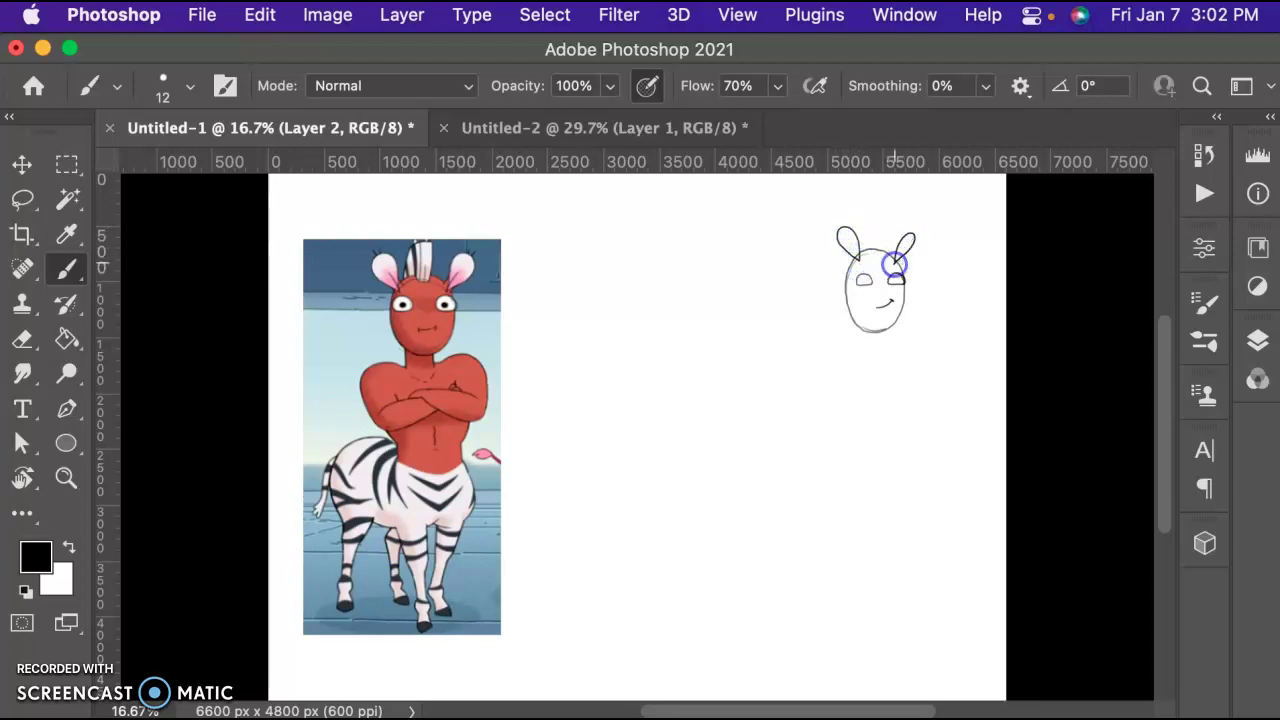
pyautogui.moveTo(851, 247); pyautogui.dragTo(860, 262)
pyautogui.click(400, 283)
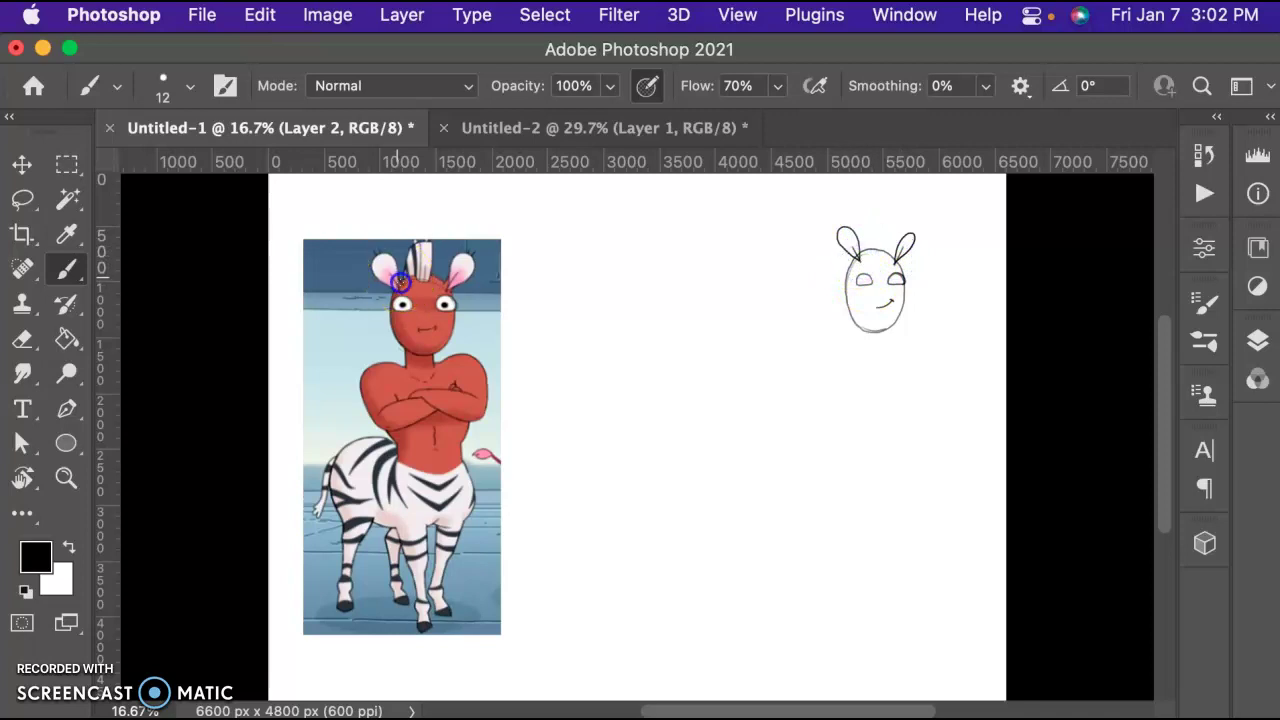
pyautogui.press('super+z')
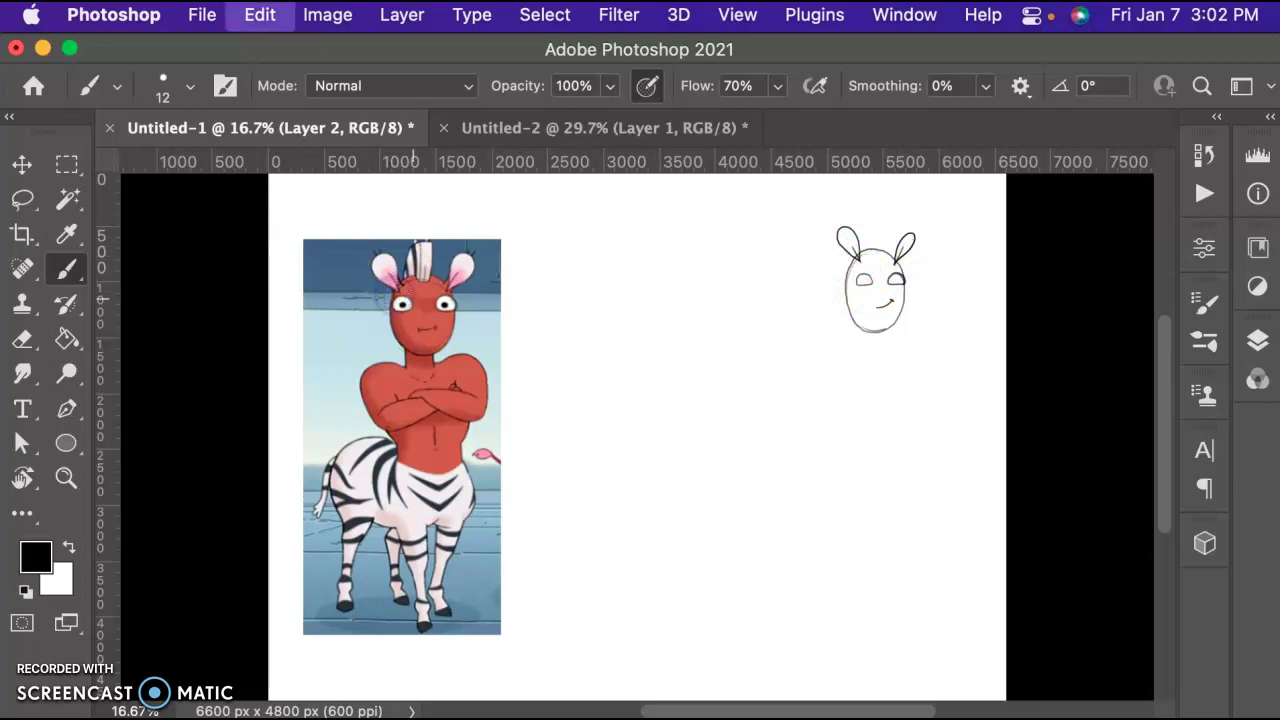
pyautogui.click(859, 249)
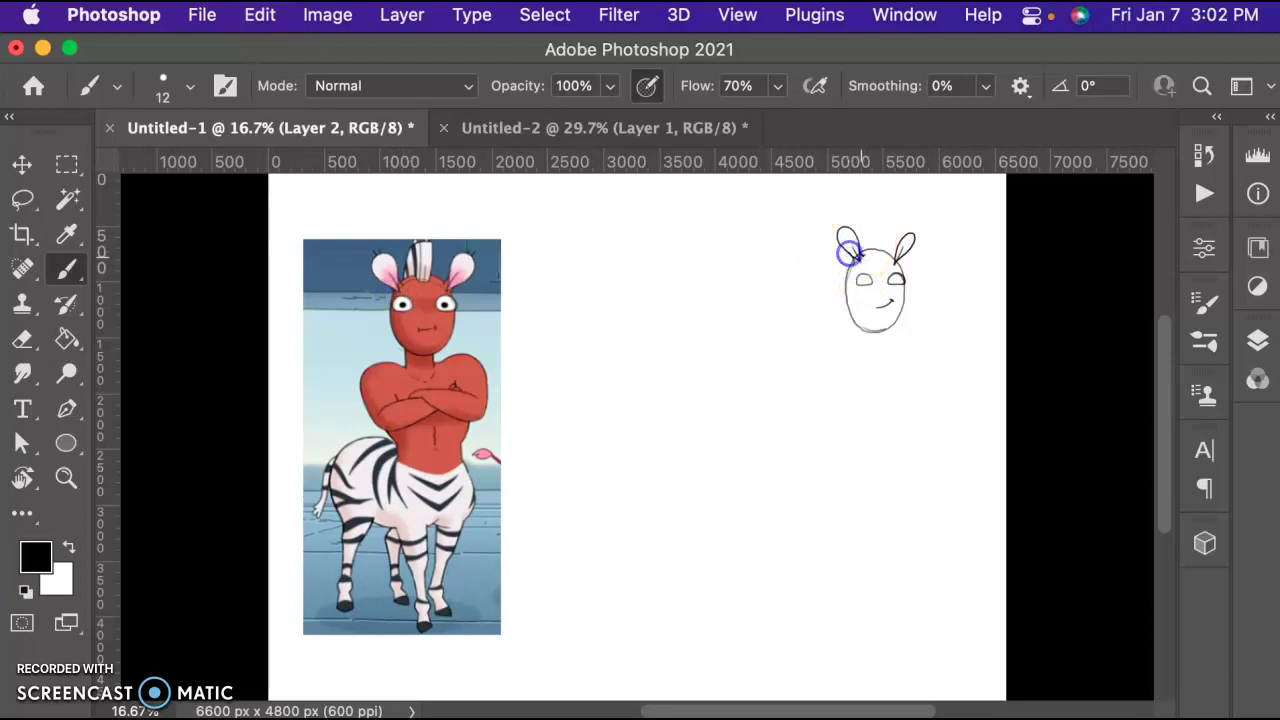
pyautogui.click(900, 249)
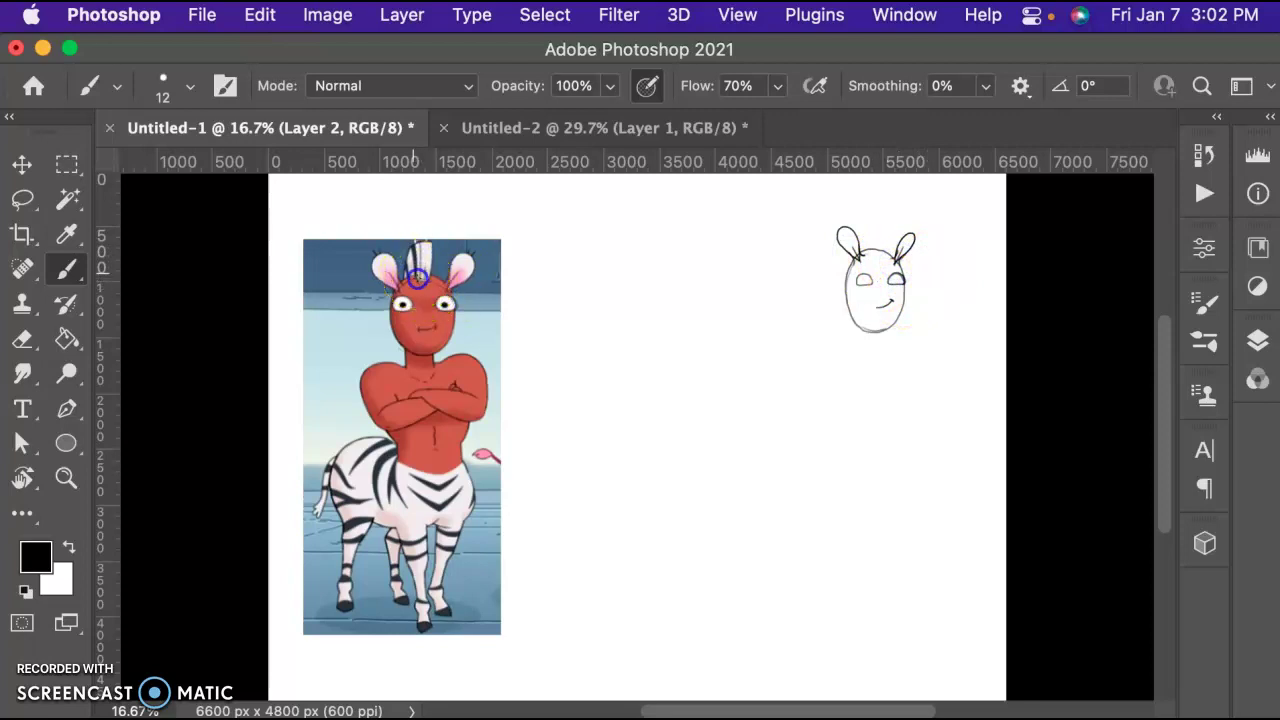
# - Outline the mane on the reference image and draw a matching upright striped mane between the sketch's ears
pyautogui.moveTo(420, 243); pyautogui.dragTo(424, 285)
pyautogui.click(875, 246)
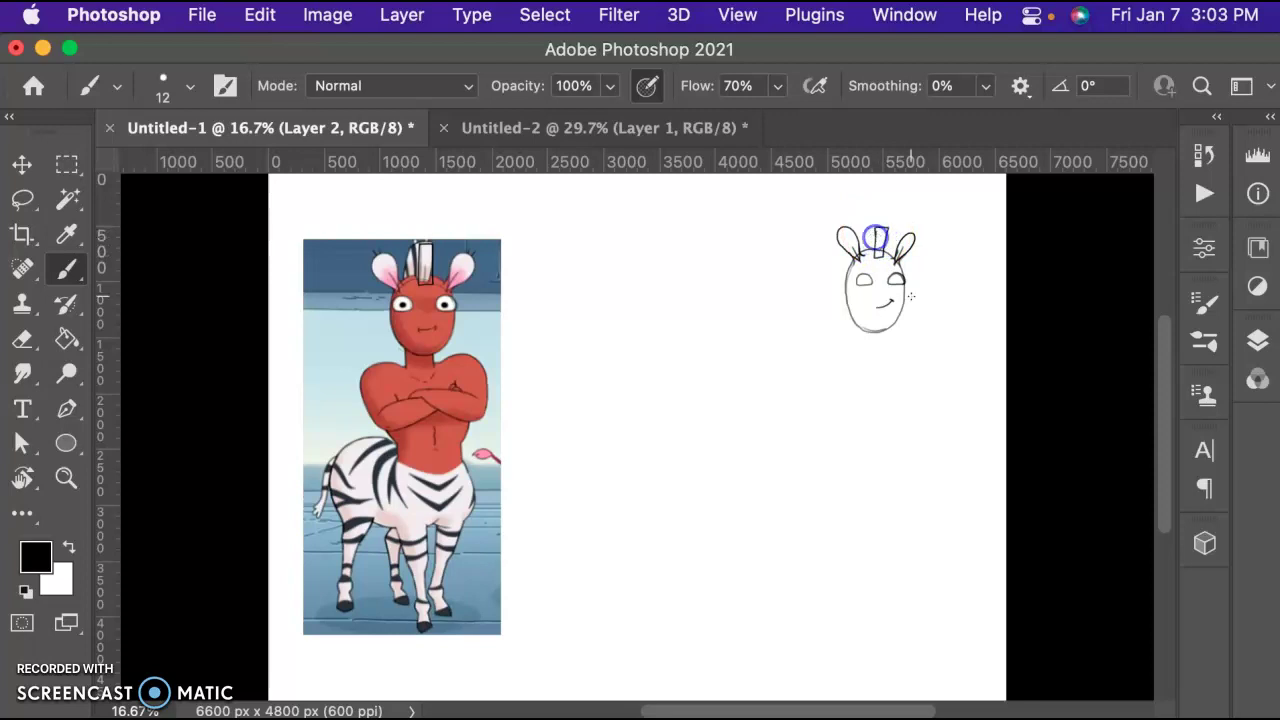
pyautogui.click(416, 277)
pyautogui.moveTo(416, 277); pyautogui.dragTo(404, 279)
pyautogui.moveTo(580, 267)
pyautogui.mouseDown()
pyautogui.moveTo(608, 278)
pyautogui.moveTo(579, 267)
pyautogui.mouseUp()
pyautogui.press('super+z')
pyautogui.click(870, 250)
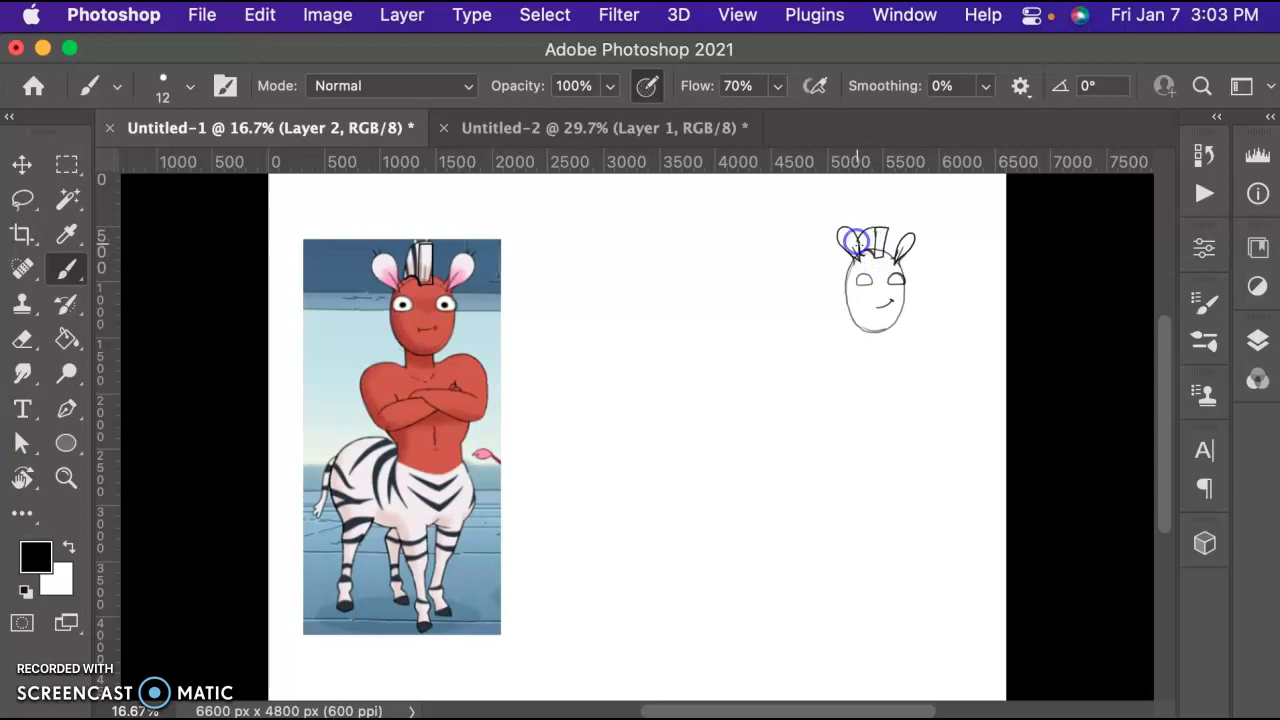
pyautogui.press('super+z')
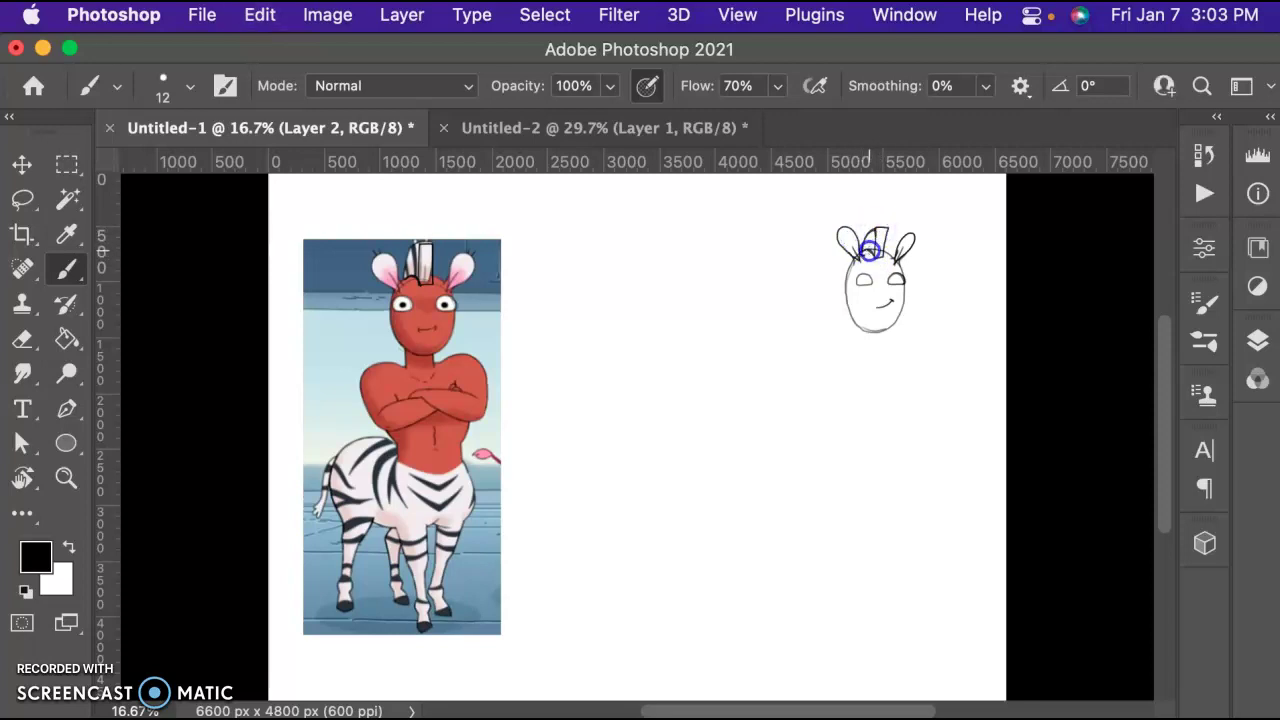
pyautogui.moveTo(864, 248); pyautogui.dragTo(866, 255)
# - Add pupils to both eyes and draw two short neck lines beneath the head
pyautogui.moveTo(1161, 349); pyautogui.dragTo(1161, 355)
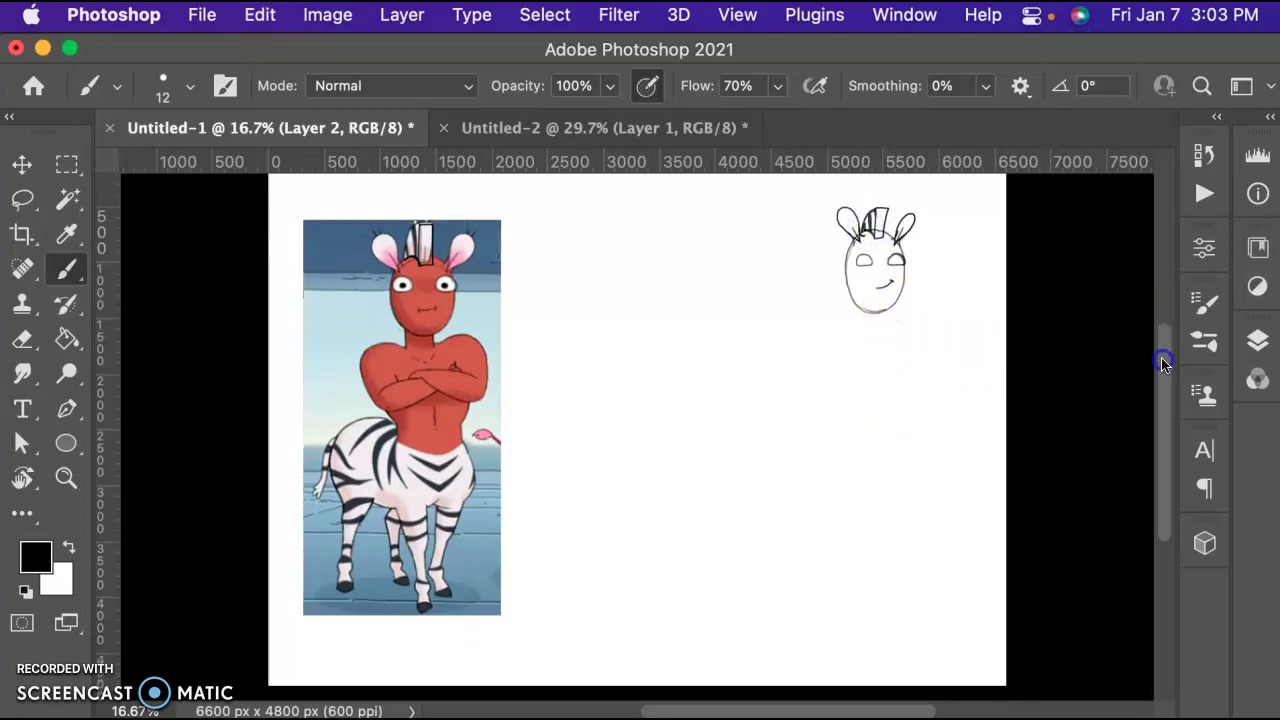
pyautogui.click(862, 211)
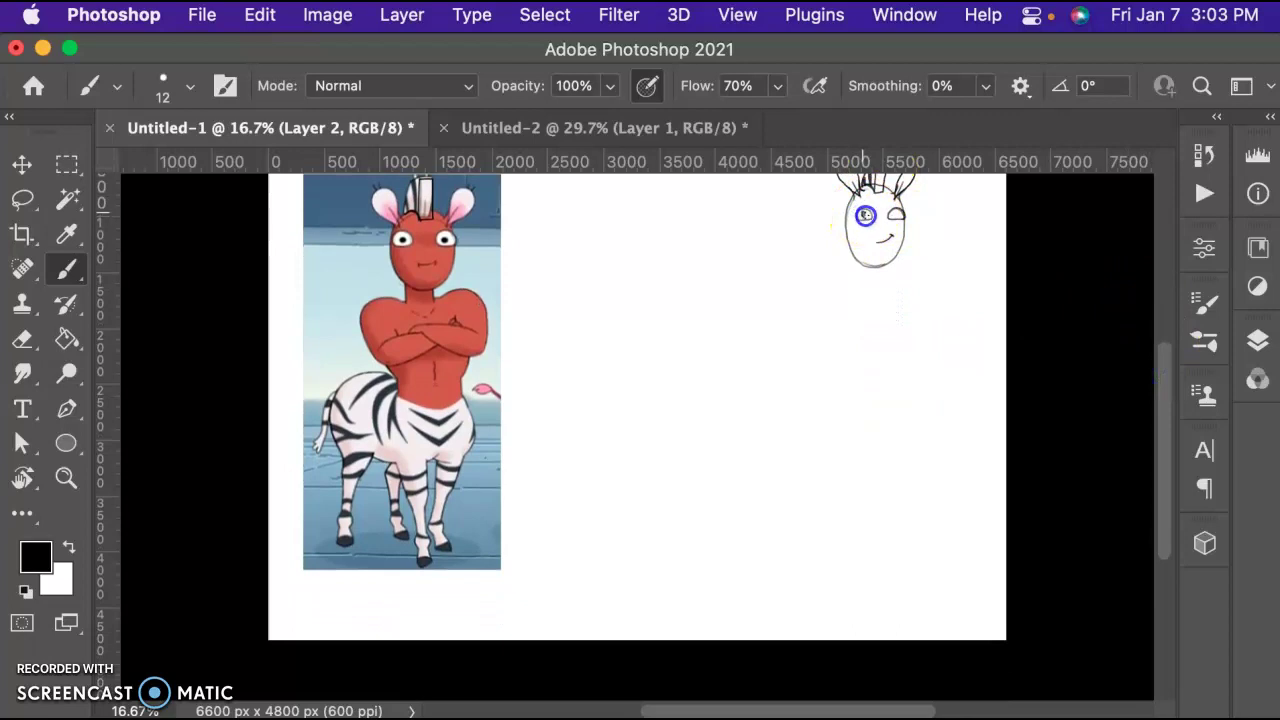
pyautogui.click(893, 213)
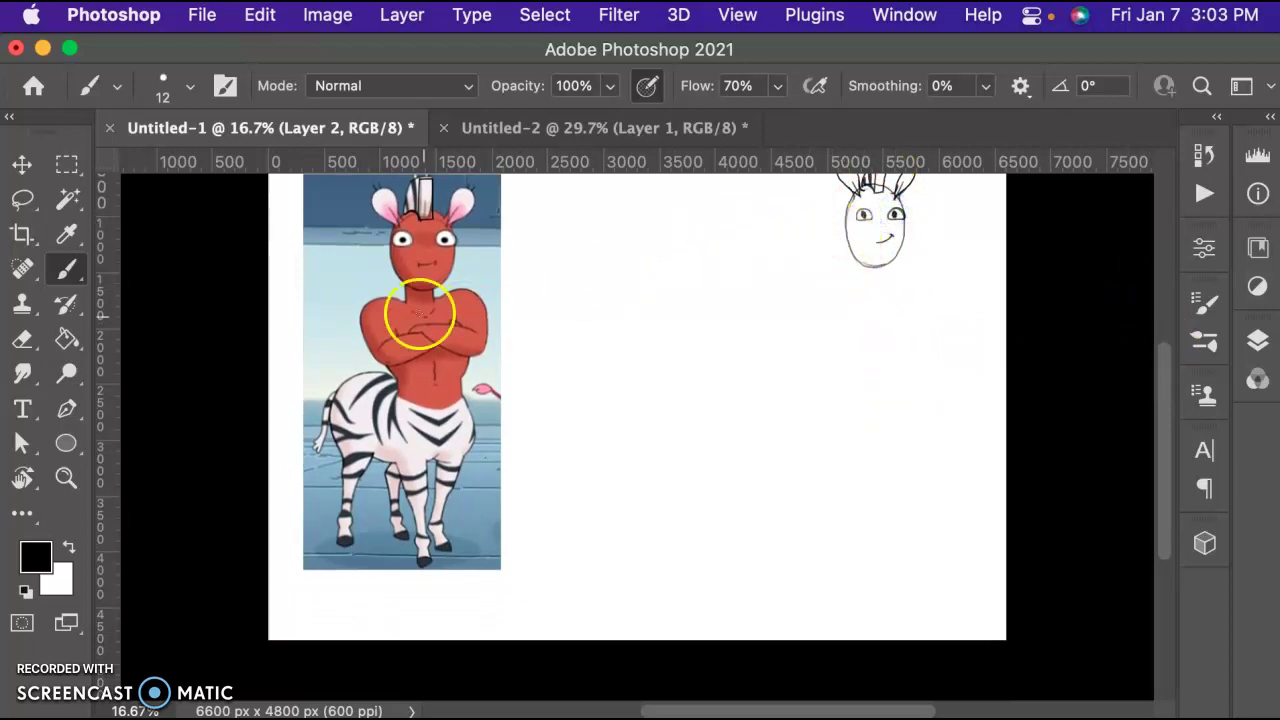
pyautogui.click(865, 272)
pyautogui.click(886, 272)
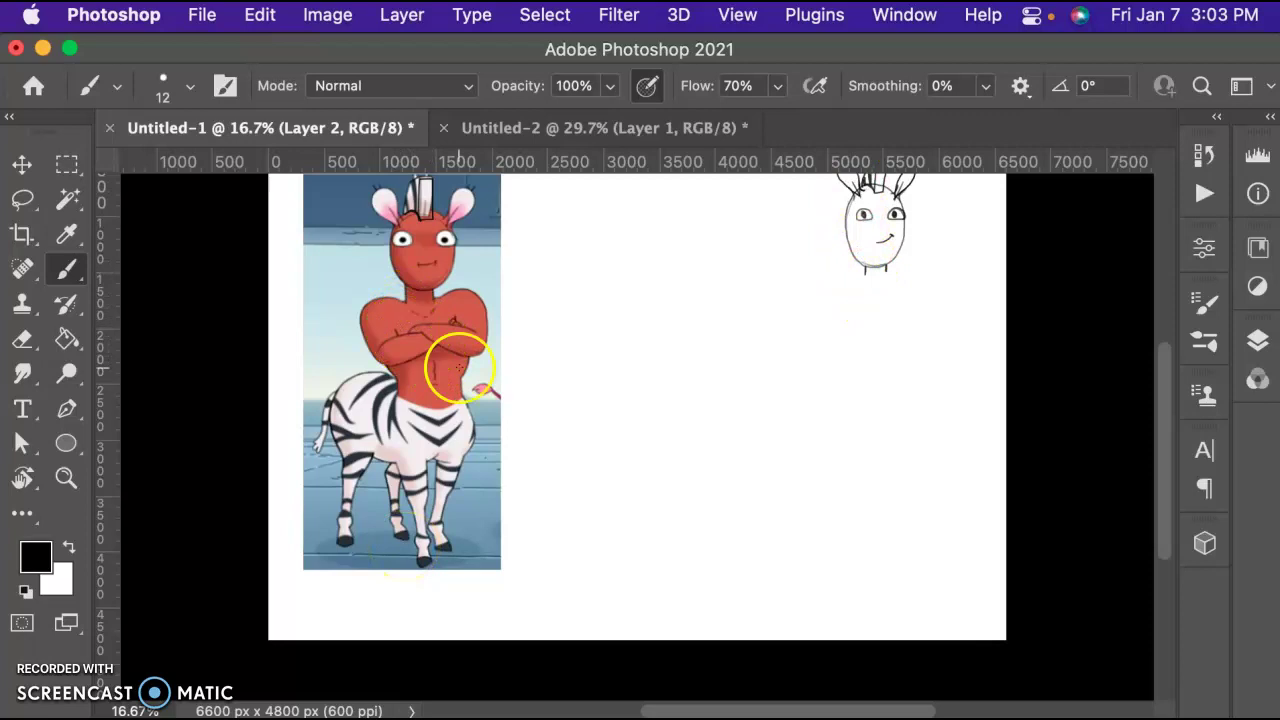
# - Trace the torso shapes over the reference, and block in a tapered chest with a small waist box under the sketched neck
pyautogui.moveTo(462, 294)
pyautogui.mouseDown()
pyautogui.moveTo(366, 308)
pyautogui.moveTo(475, 295)
pyautogui.moveTo(376, 300)
pyautogui.moveTo(398, 376)
pyautogui.moveTo(458, 371)
pyautogui.moveTo(480, 308)
pyautogui.mouseUp()
pyautogui.moveTo(400, 379)
pyautogui.mouseDown()
pyautogui.moveTo(459, 396)
pyautogui.moveTo(451, 373)
pyautogui.moveTo(401, 380)
pyautogui.mouseUp()
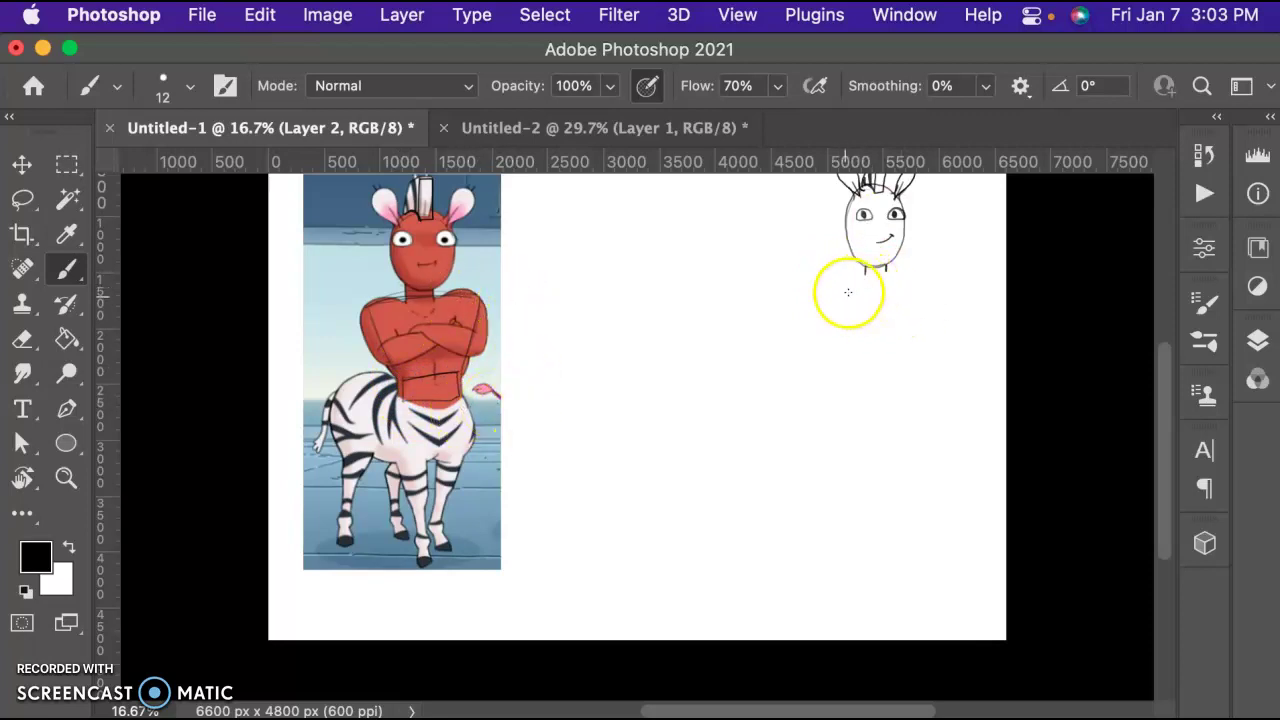
pyautogui.moveTo(830, 278)
pyautogui.mouseDown()
pyautogui.moveTo(928, 272)
pyautogui.moveTo(826, 283)
pyautogui.moveTo(836, 352)
pyautogui.mouseUp()
pyautogui.press('super+z')
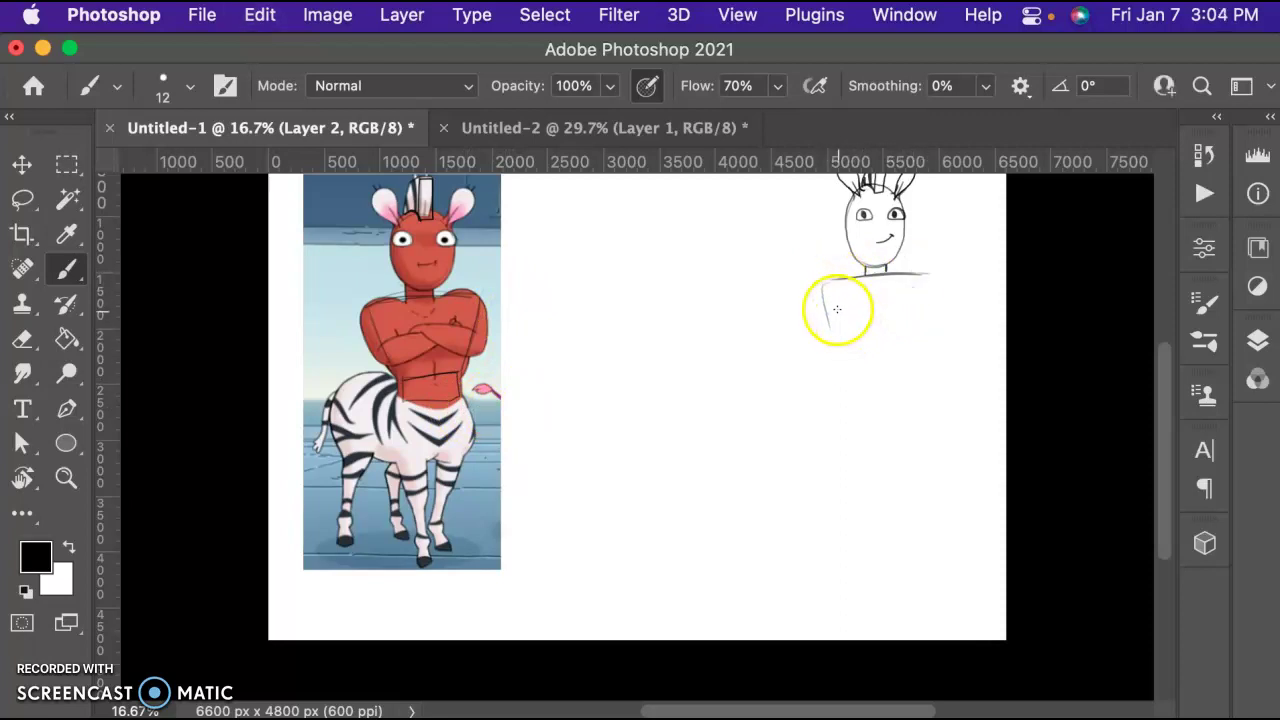
pyautogui.moveTo(817, 288)
pyautogui.mouseDown()
pyautogui.moveTo(848, 355)
pyautogui.moveTo(917, 348)
pyautogui.moveTo(937, 297)
pyautogui.mouseUp()
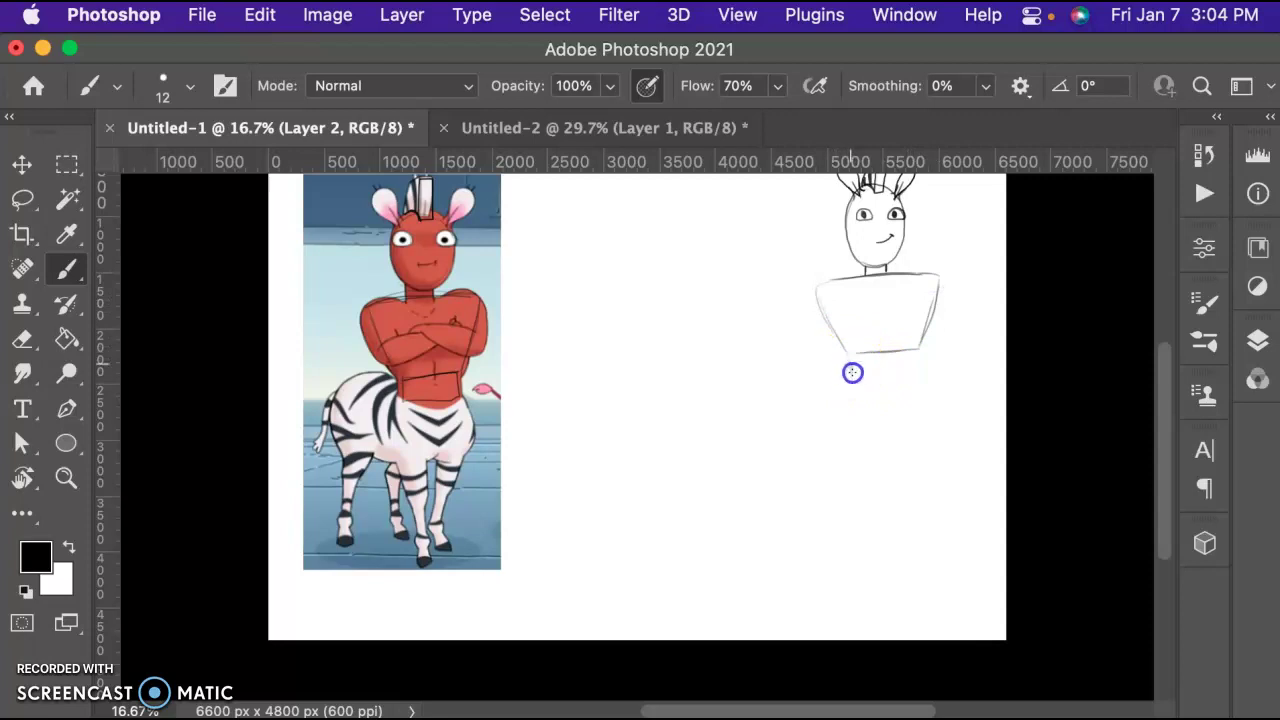
pyautogui.press('super+z')
pyautogui.moveTo(867, 380)
pyautogui.mouseDown()
pyautogui.moveTo(889, 378)
pyautogui.moveTo(856, 377)
pyautogui.moveTo(910, 373)
pyautogui.mouseUp()
pyautogui.press('super+z')
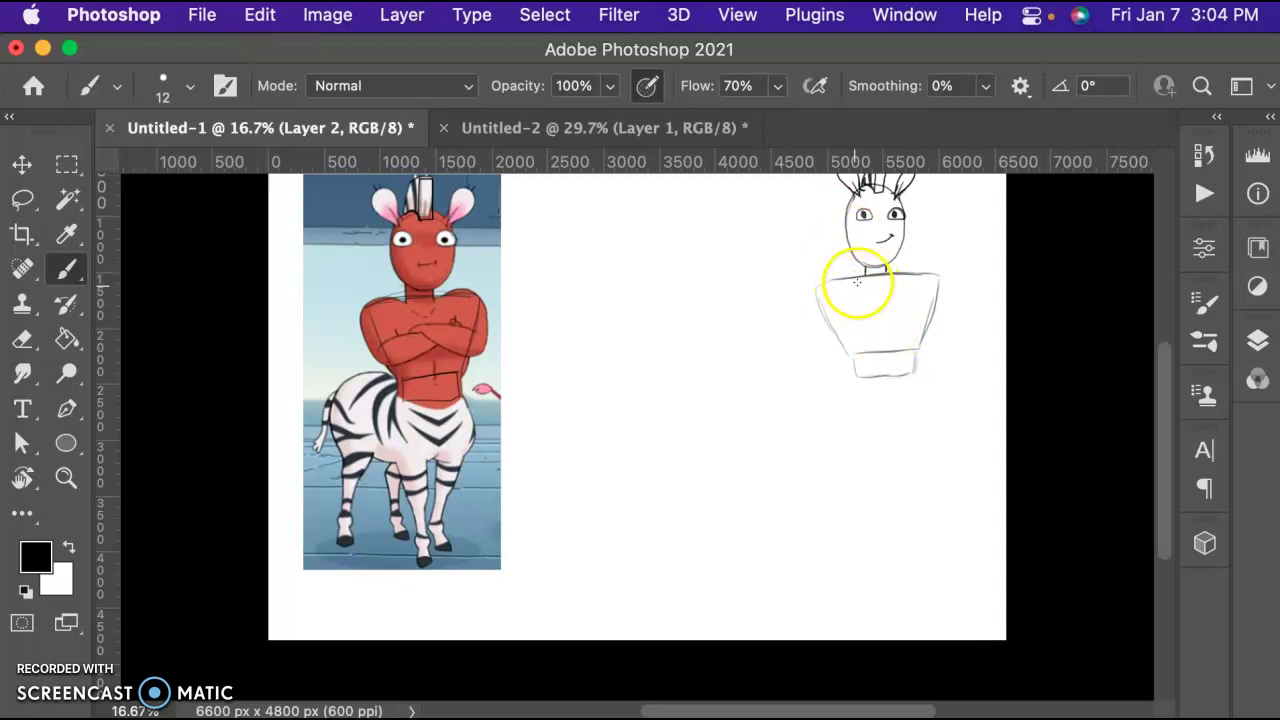
pyautogui.moveTo(694, 273)
pyautogui.mouseDown()
pyautogui.moveTo(706, 266)
pyautogui.moveTo(686, 251)
pyautogui.moveTo(702, 250)
pyautogui.moveTo(664, 278)
pyautogui.moveTo(763, 271)
pyautogui.mouseUp()
pyautogui.moveTo(677, 266); pyautogui.dragTo(636, 286)
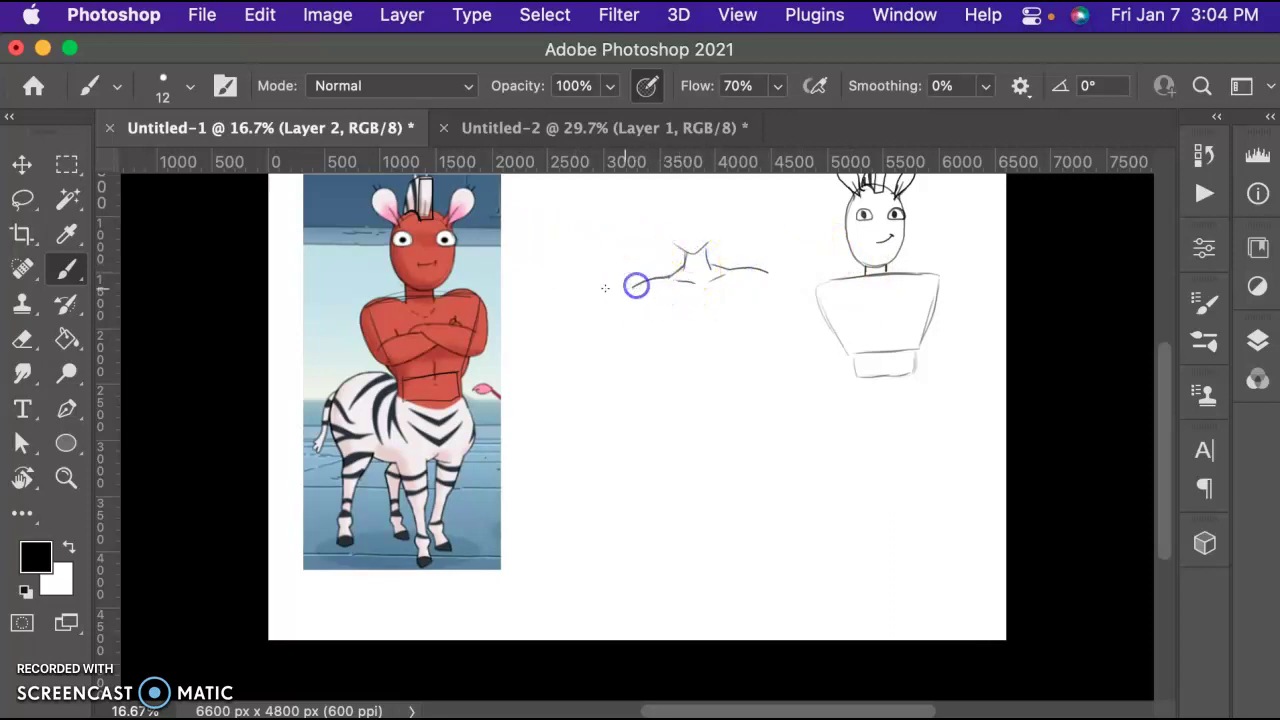
pyautogui.press('super+z')
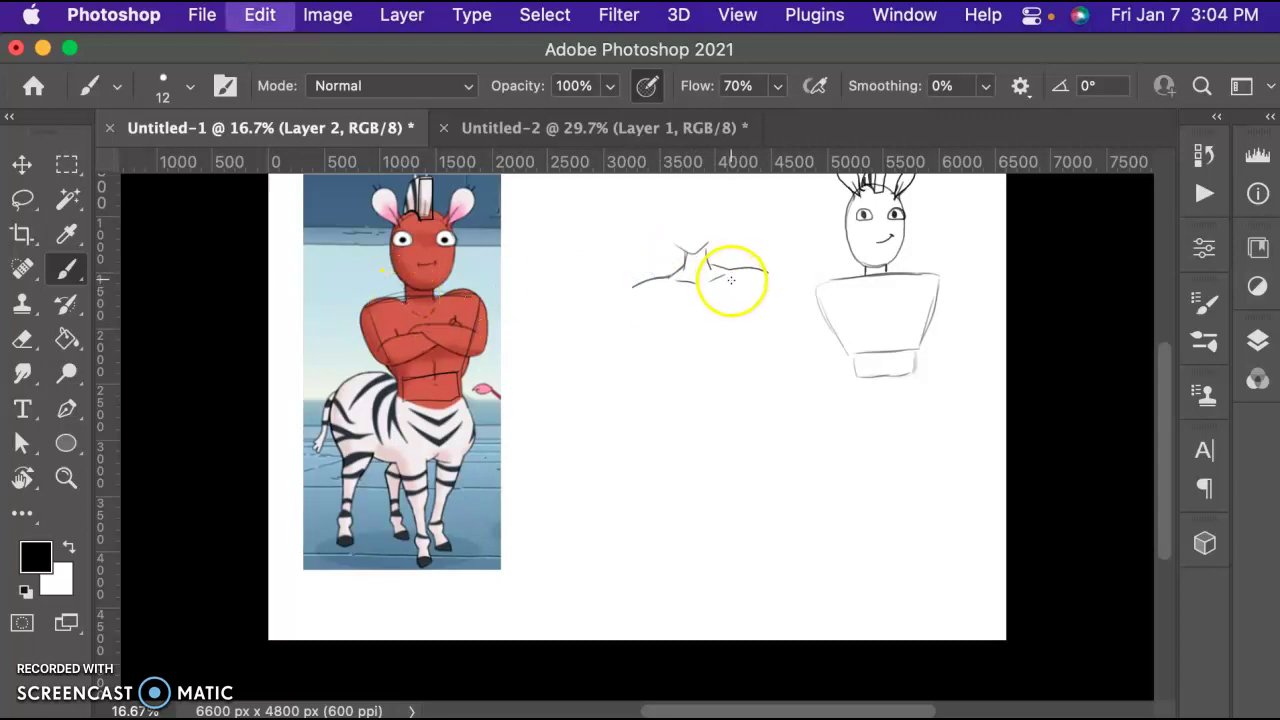
pyautogui.press('super+z')
pyautogui.press('super+z')
pyautogui.press('super+z')
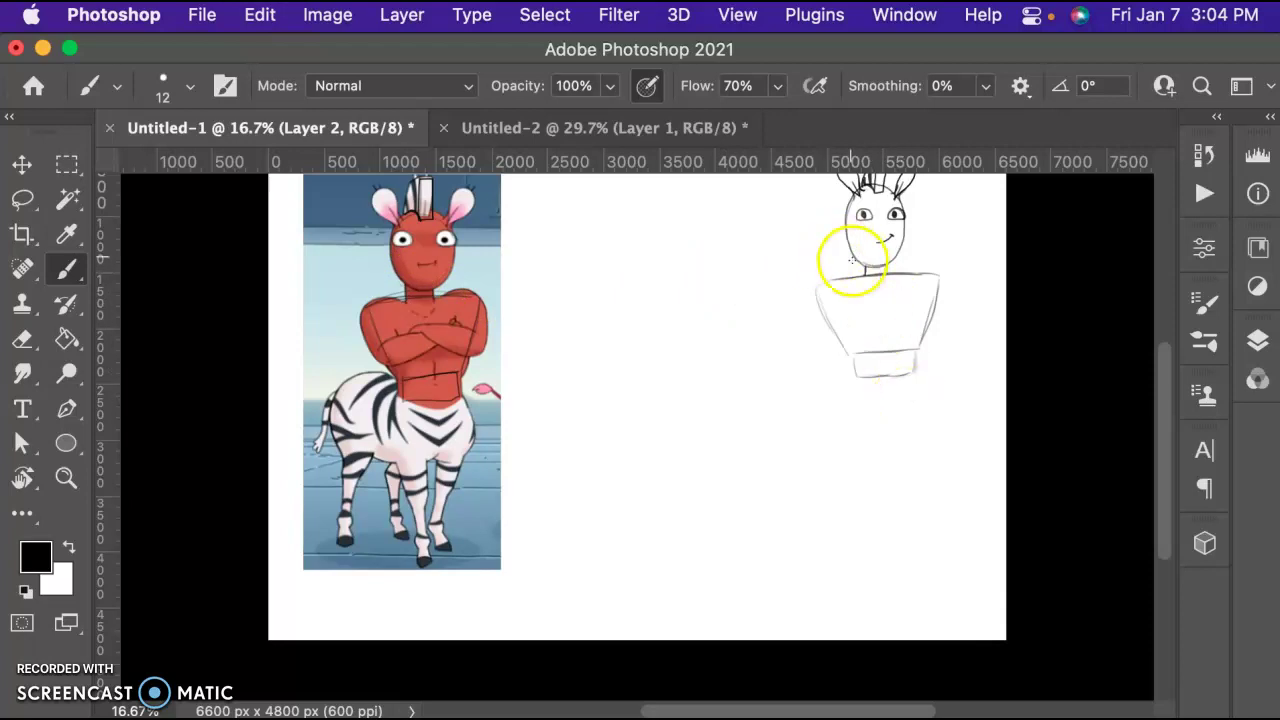
# - Sketch shoulder circles and rounded shoulder outlines at the chest's upper corners, tracing the forearm on the reference as a guide
pyautogui.moveTo(857, 277)
pyautogui.mouseDown()
pyautogui.moveTo(809, 294)
pyautogui.moveTo(861, 274)
pyautogui.moveTo(826, 273)
pyautogui.moveTo(810, 306)
pyautogui.moveTo(832, 300)
pyautogui.moveTo(818, 285)
pyautogui.moveTo(854, 307)
pyautogui.moveTo(817, 289)
pyautogui.mouseUp()
pyautogui.moveTo(928, 294)
pyautogui.mouseDown()
pyautogui.moveTo(891, 273)
pyautogui.moveTo(912, 265)
pyautogui.moveTo(939, 277)
pyautogui.moveTo(900, 270)
pyautogui.moveTo(946, 280)
pyautogui.mouseUp()
pyautogui.moveTo(362, 327)
pyautogui.mouseDown()
pyautogui.moveTo(381, 367)
pyautogui.moveTo(440, 350)
pyautogui.mouseUp()
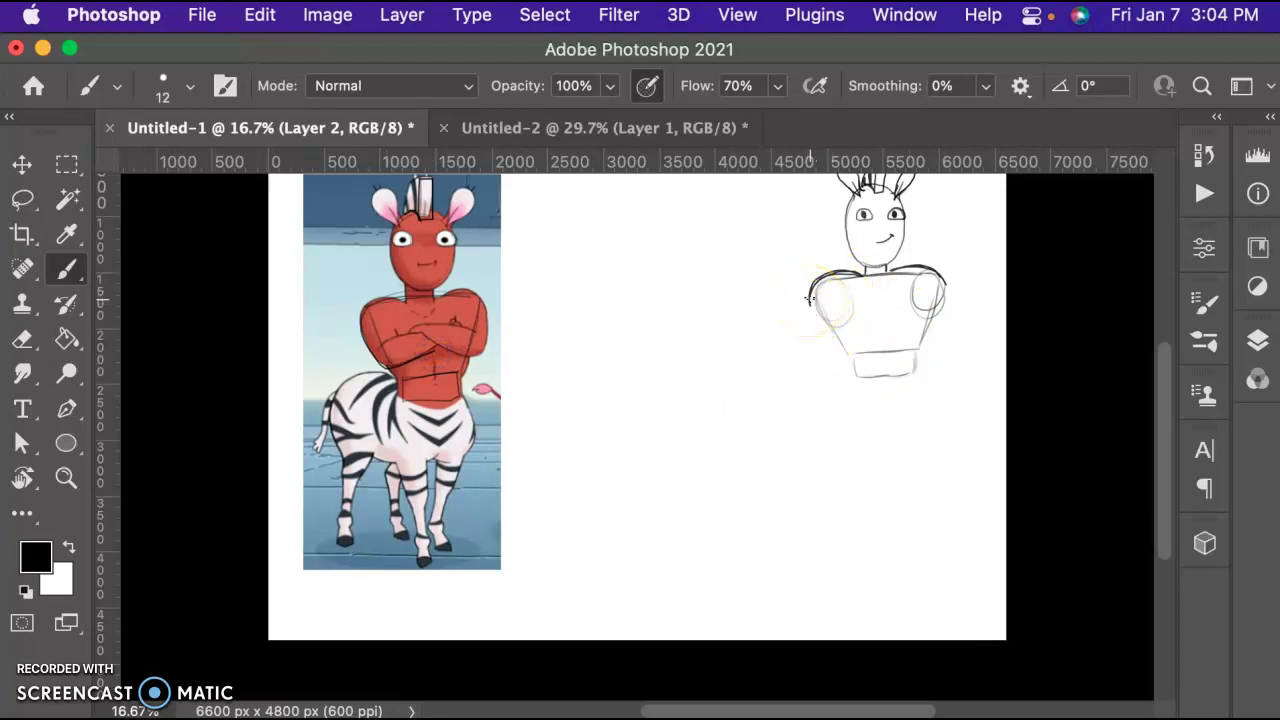
pyautogui.click(810, 300)
# - Draw both upper arms down from the shoulders and cross the forearms over the chest
pyautogui.moveTo(809, 296)
pyautogui.mouseDown()
pyautogui.moveTo(840, 355)
pyautogui.moveTo(856, 325)
pyautogui.moveTo(856, 351)
pyautogui.moveTo(841, 357)
pyautogui.moveTo(852, 309)
pyautogui.mouseUp()
pyautogui.moveTo(945, 285)
pyautogui.mouseDown()
pyautogui.moveTo(946, 332)
pyautogui.moveTo(919, 343)
pyautogui.mouseUp()
pyautogui.moveTo(908, 297); pyautogui.dragTo(941, 333)
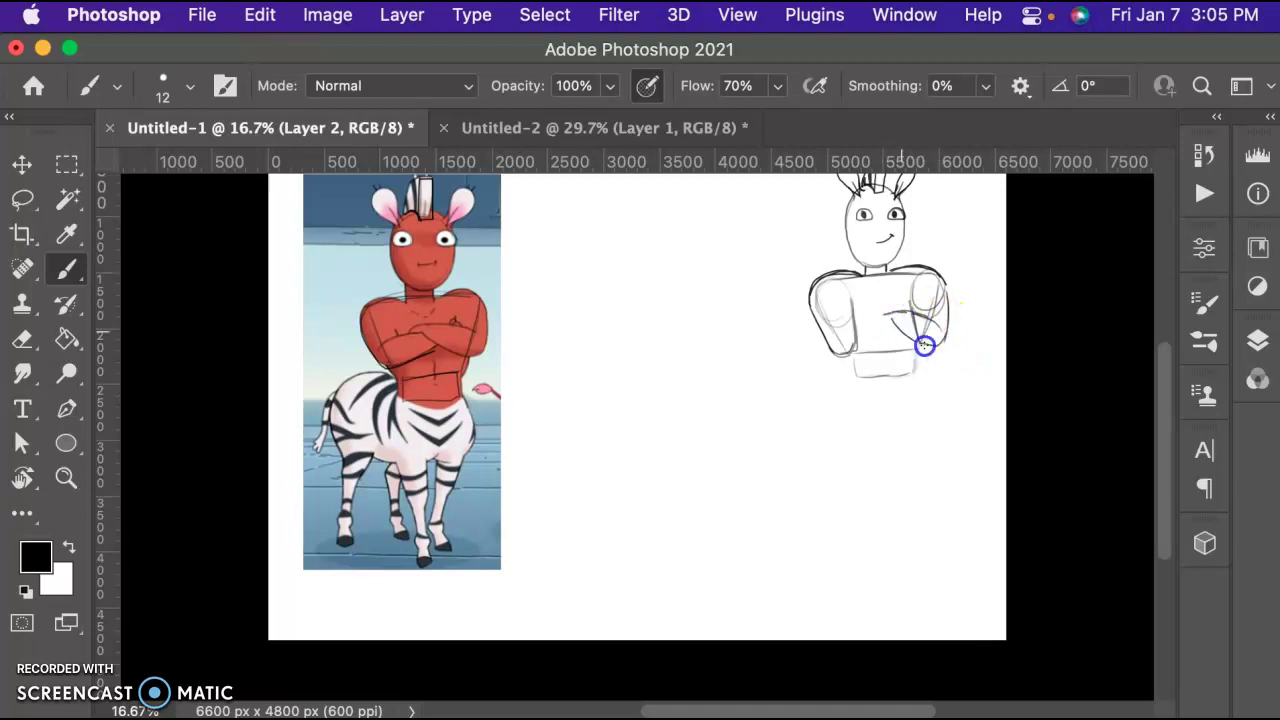
pyautogui.moveTo(931, 347); pyautogui.dragTo(948, 323)
pyautogui.moveTo(834, 352)
pyautogui.mouseDown()
pyautogui.moveTo(899, 335)
pyautogui.moveTo(873, 325)
pyautogui.mouseUp()
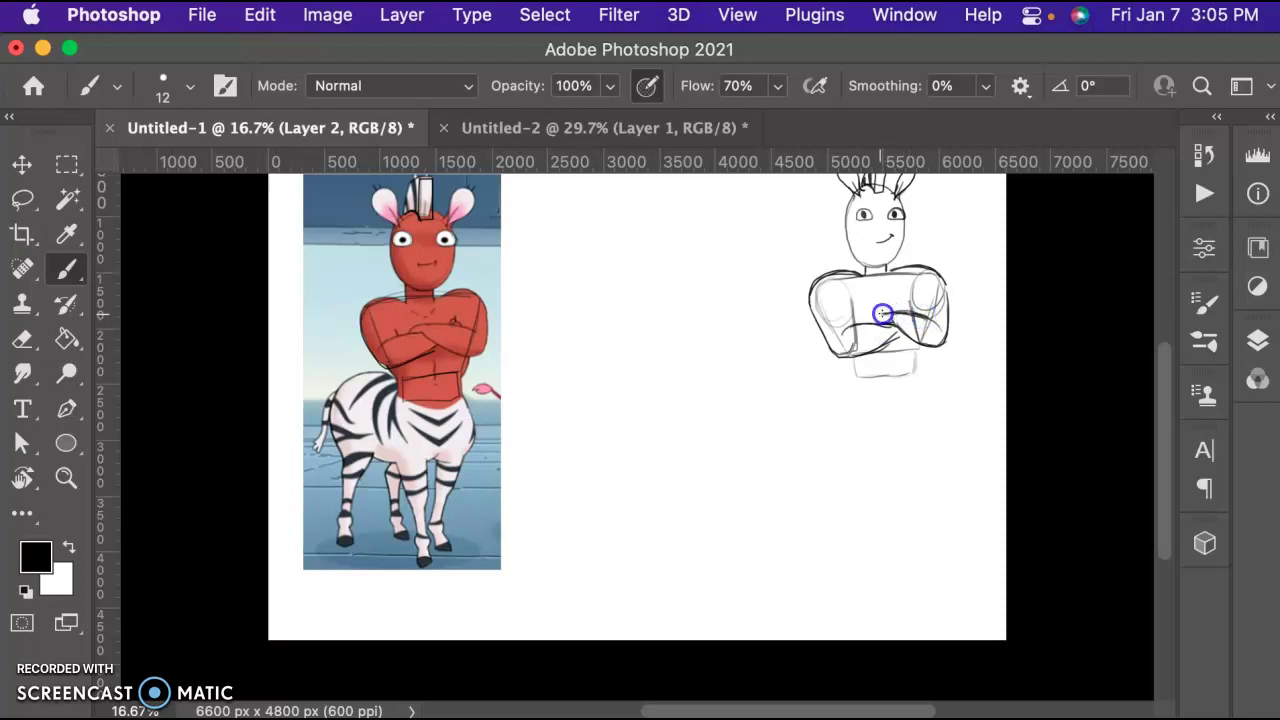
# - Add hand and finger details to the crossed arms and a small V-shaped collarbone mark below the neck
pyautogui.click(455, 323)
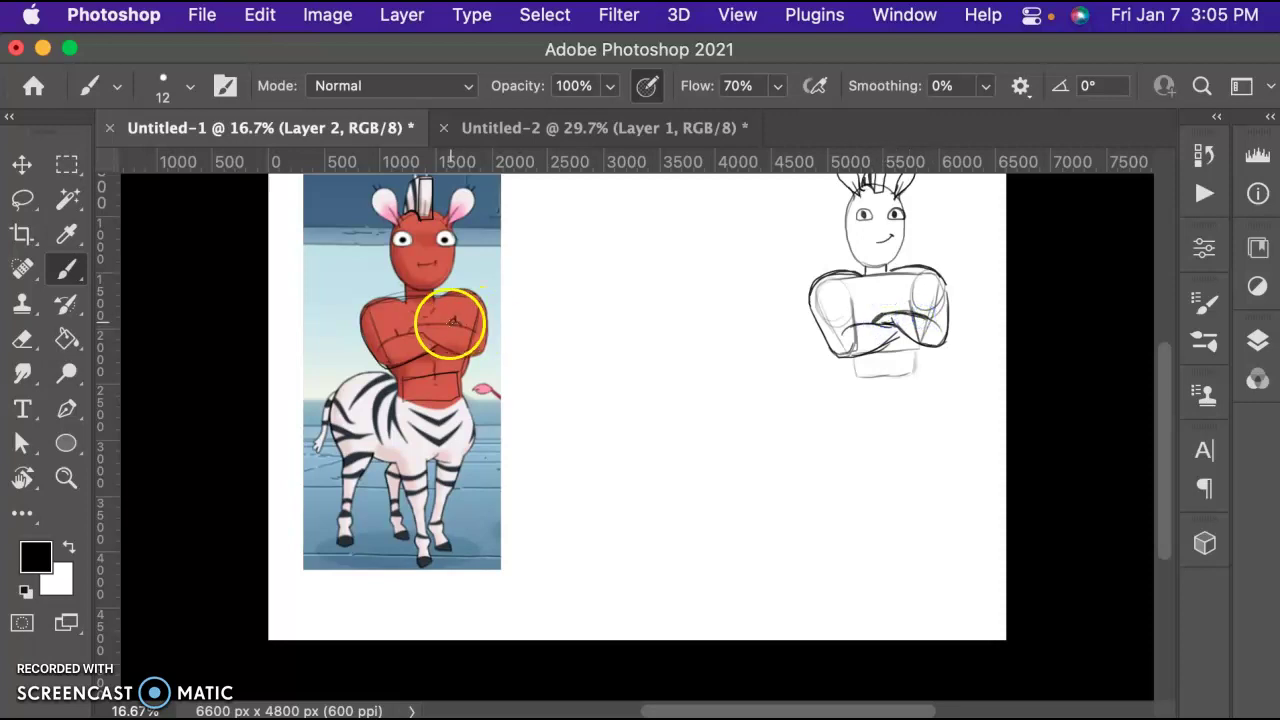
pyautogui.click(915, 312)
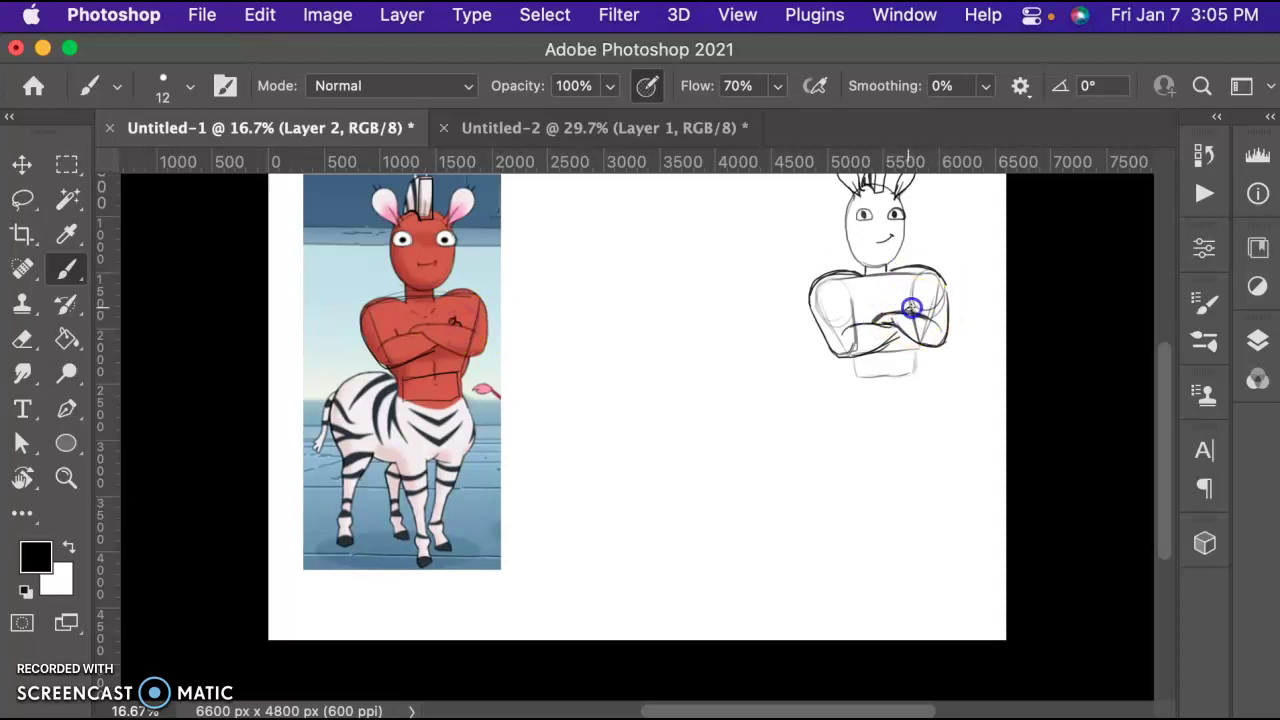
pyautogui.click(846, 323)
pyautogui.moveTo(856, 321)
pyautogui.mouseDown()
pyautogui.moveTo(888, 314)
pyautogui.moveTo(884, 285)
pyautogui.mouseUp()
pyautogui.click(877, 285)
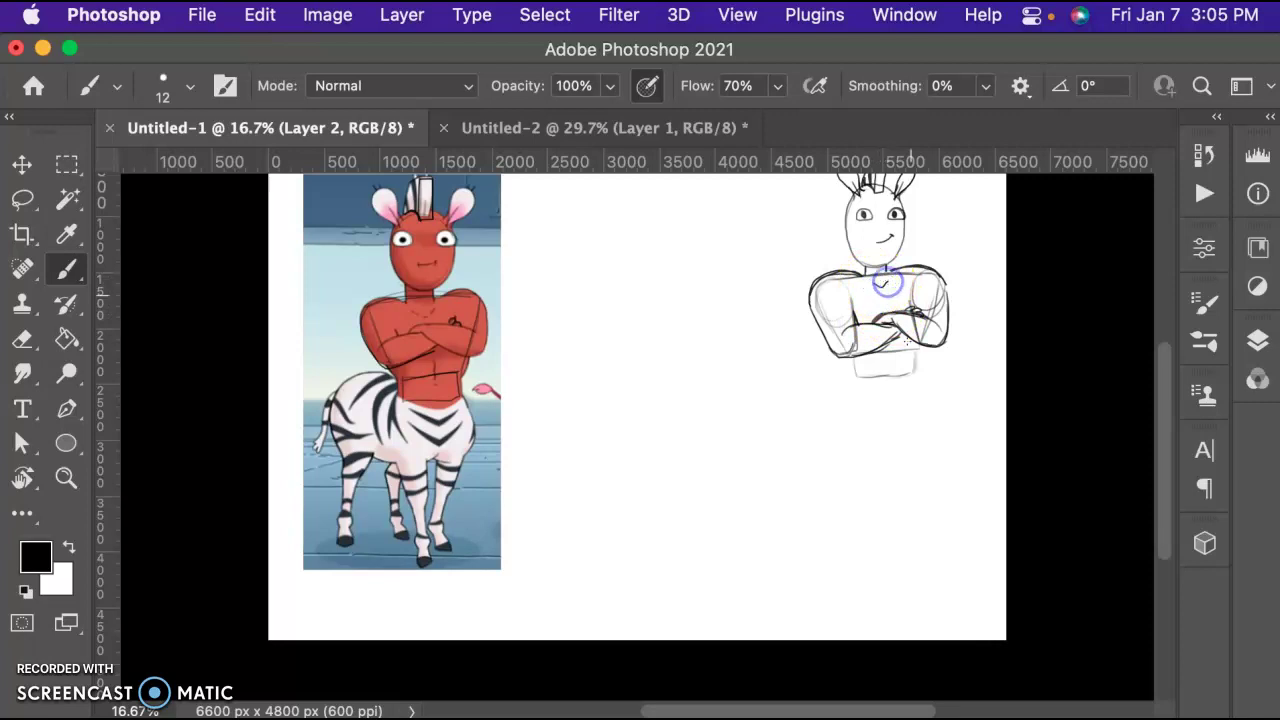
# - Draw the waist sides below the crossed arms and a short vertical line down the middle of the abdomen
pyautogui.scroll(-3, 1160, 400)
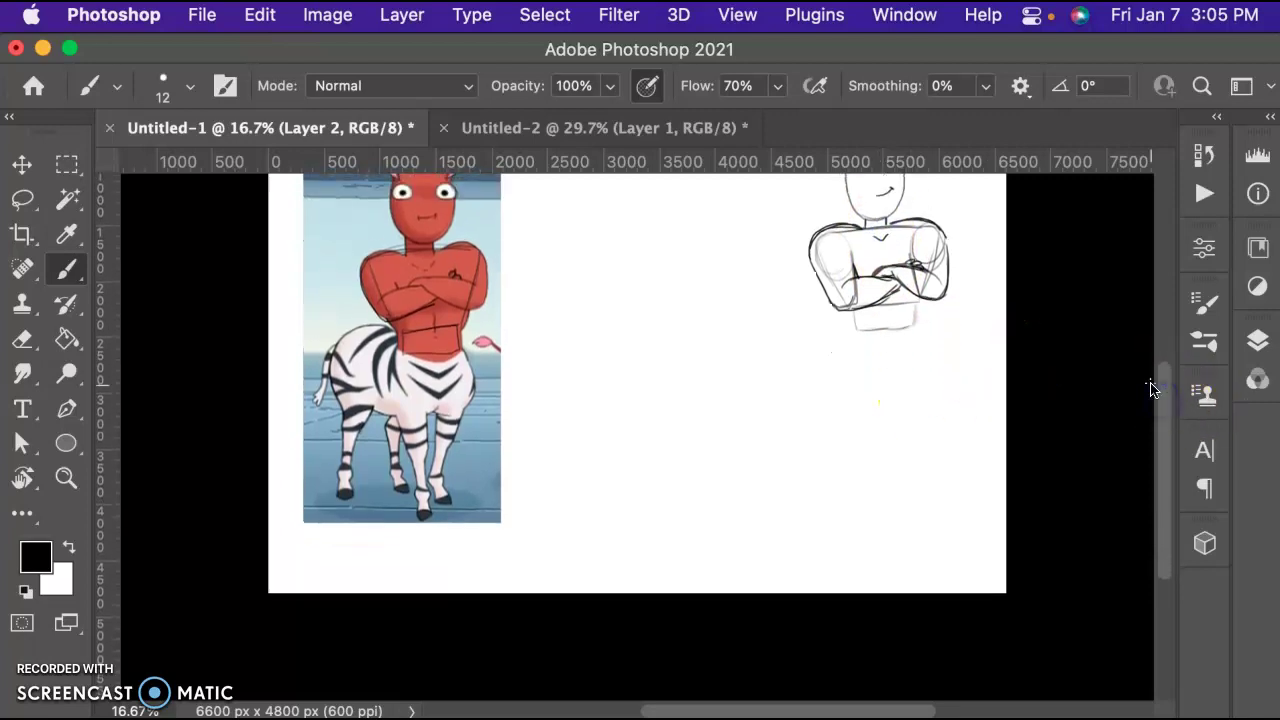
pyautogui.moveTo(928, 296)
pyautogui.mouseDown()
pyautogui.moveTo(921, 312)
pyautogui.moveTo(853, 317)
pyautogui.mouseUp()
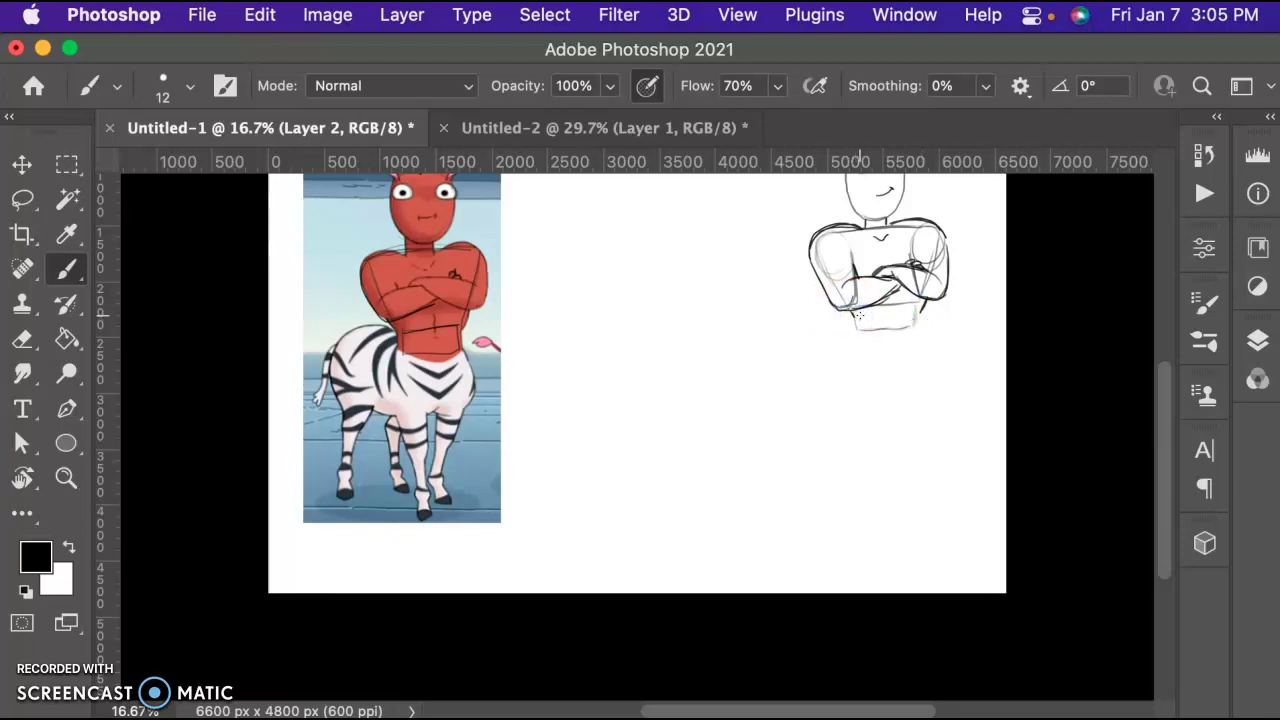
pyautogui.click(433, 325)
pyautogui.moveTo(887, 306); pyautogui.dragTo(887, 314)
pyautogui.click(855, 316)
pyautogui.moveTo(921, 312); pyautogui.dragTo(922, 332)
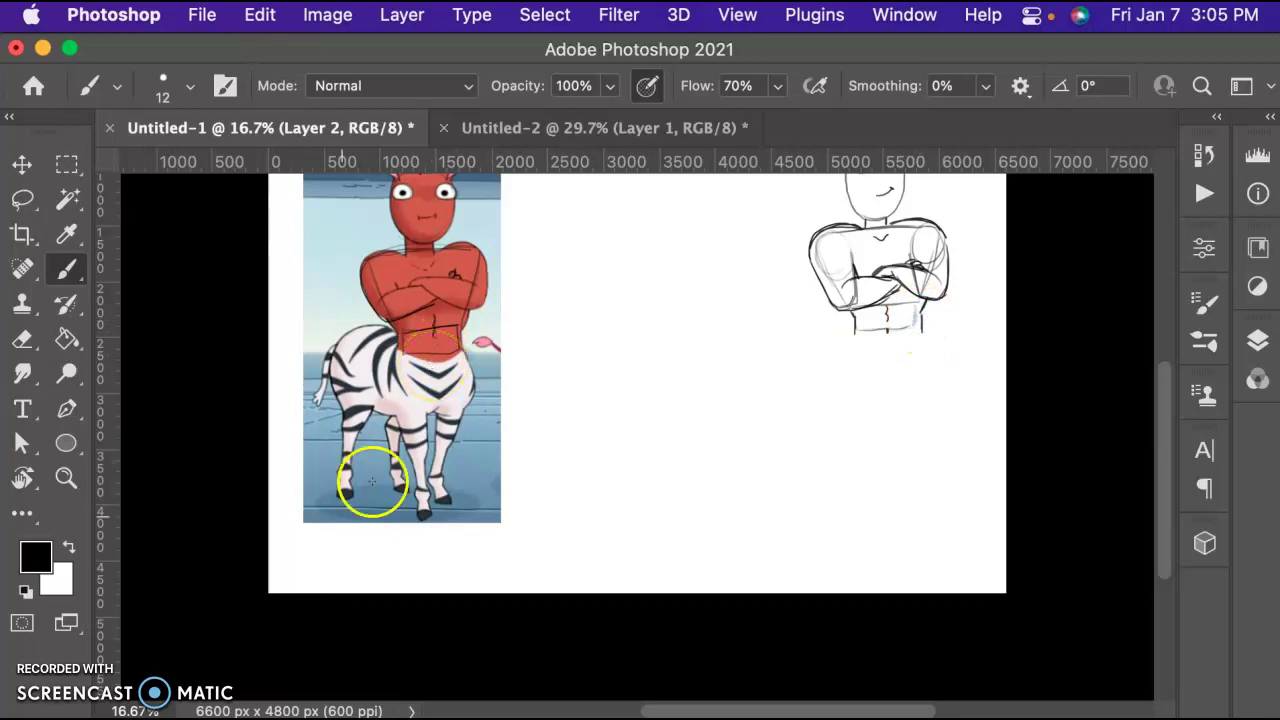
# - Trace the horse-body circles over the reference, and sketch two overlapping circles below the waist for hindquarters and front body
pyautogui.moveTo(402, 360)
pyautogui.mouseDown()
pyautogui.moveTo(395, 397)
pyautogui.moveTo(399, 356)
pyautogui.mouseUp()
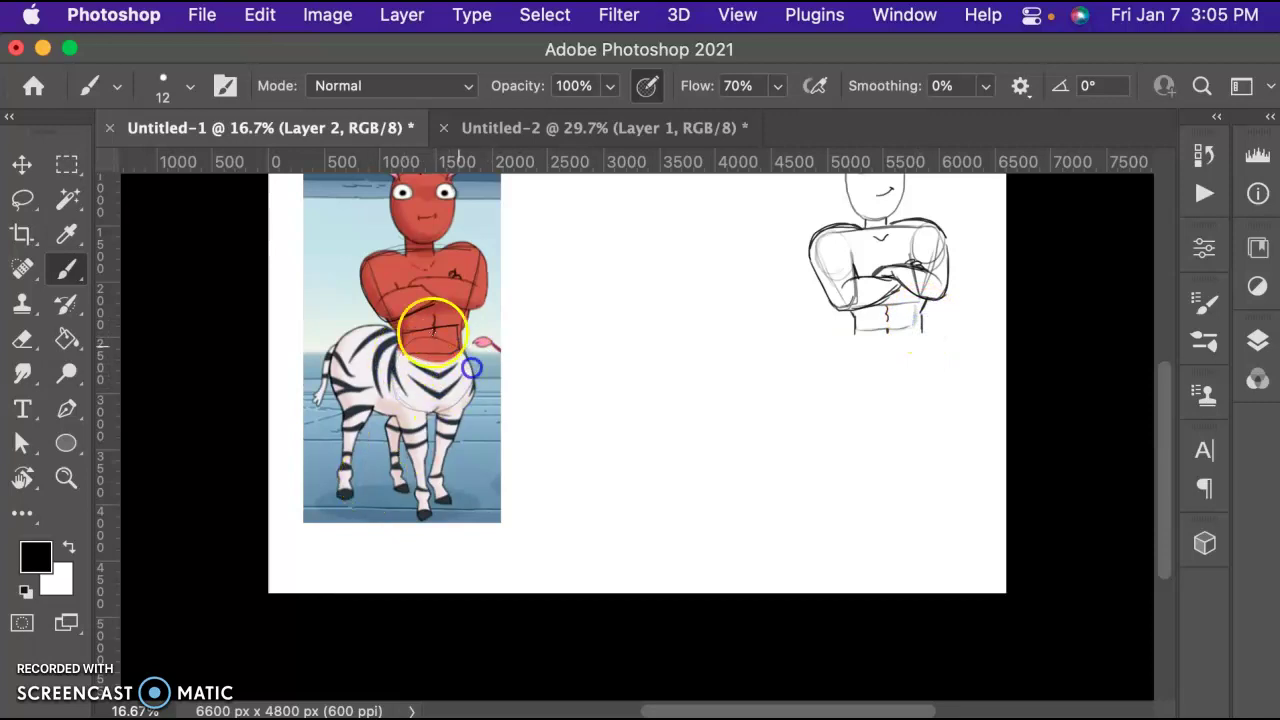
pyautogui.click(400, 342)
pyautogui.moveTo(355, 407)
pyautogui.mouseDown()
pyautogui.moveTo(350, 340)
pyautogui.moveTo(412, 360)
pyautogui.moveTo(372, 410)
pyautogui.moveTo(412, 371)
pyautogui.moveTo(327, 380)
pyautogui.mouseUp()
pyautogui.moveTo(930, 372)
pyautogui.mouseDown()
pyautogui.moveTo(860, 334)
pyautogui.moveTo(926, 383)
pyautogui.moveTo(863, 334)
pyautogui.moveTo(934, 387)
pyautogui.moveTo(849, 369)
pyautogui.moveTo(849, 323)
pyautogui.moveTo(857, 334)
pyautogui.moveTo(801, 314)
pyautogui.moveTo(834, 397)
pyautogui.moveTo(857, 323)
pyautogui.moveTo(780, 346)
pyautogui.moveTo(851, 314)
pyautogui.moveTo(888, 340)
pyautogui.mouseUp()
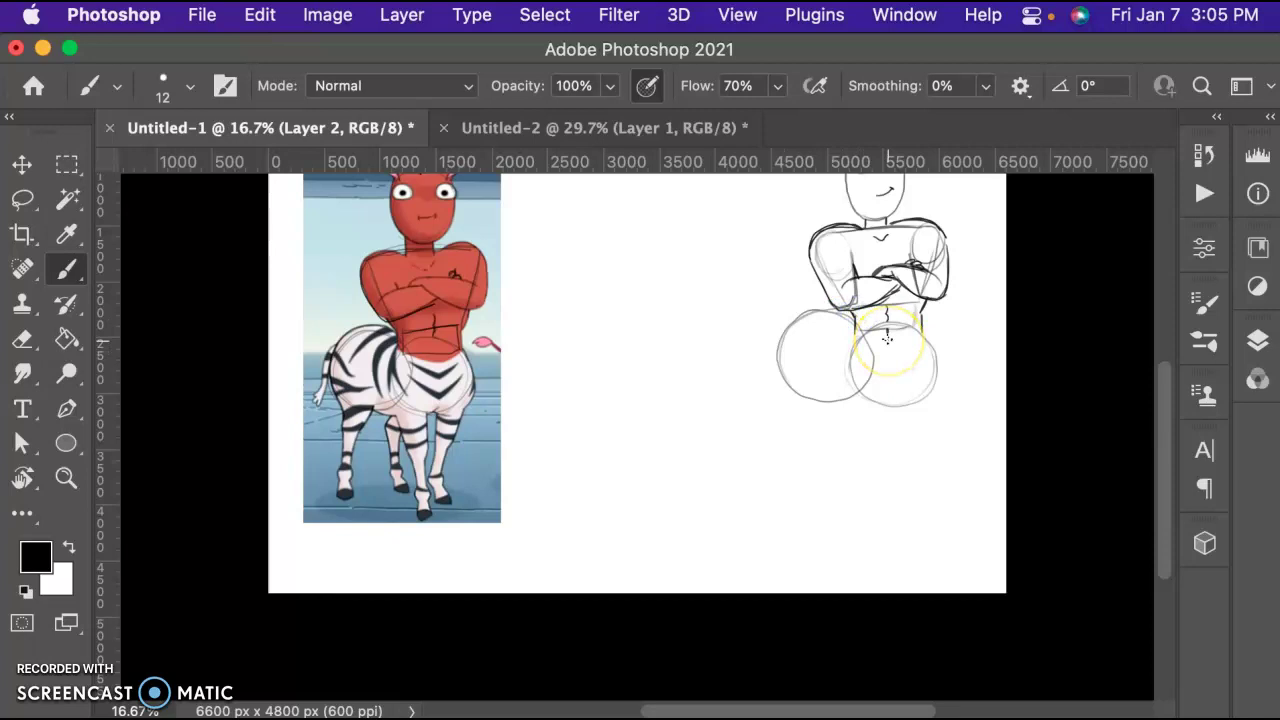
# - Trace the front thighs and centre line on the reference, and sketch a centre line and two long oval thighs under the front circle
pyautogui.moveTo(396, 405)
pyautogui.mouseDown()
pyautogui.moveTo(424, 450)
pyautogui.moveTo(400, 414)
pyautogui.moveTo(425, 437)
pyautogui.moveTo(422, 456)
pyautogui.moveTo(442, 410)
pyautogui.moveTo(456, 432)
pyautogui.moveTo(440, 426)
pyautogui.moveTo(460, 396)
pyautogui.moveTo(441, 444)
pyautogui.mouseUp()
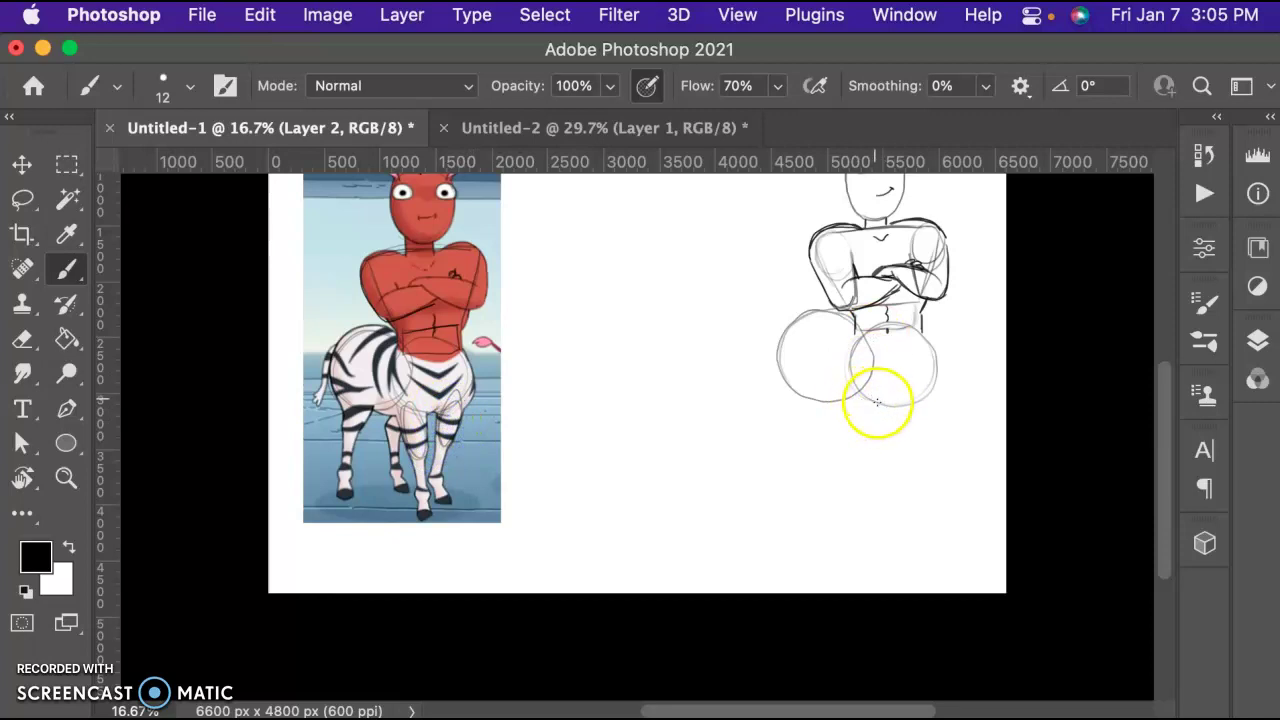
pyautogui.click(431, 422)
pyautogui.moveTo(431, 422)
pyautogui.mouseDown()
pyautogui.moveTo(432, 460)
pyautogui.moveTo(435, 445)
pyautogui.mouseUp()
pyautogui.moveTo(414, 364)
pyautogui.mouseDown()
pyautogui.moveTo(436, 376)
pyautogui.moveTo(459, 363)
pyautogui.moveTo(440, 400)
pyautogui.moveTo(452, 378)
pyautogui.mouseUp()
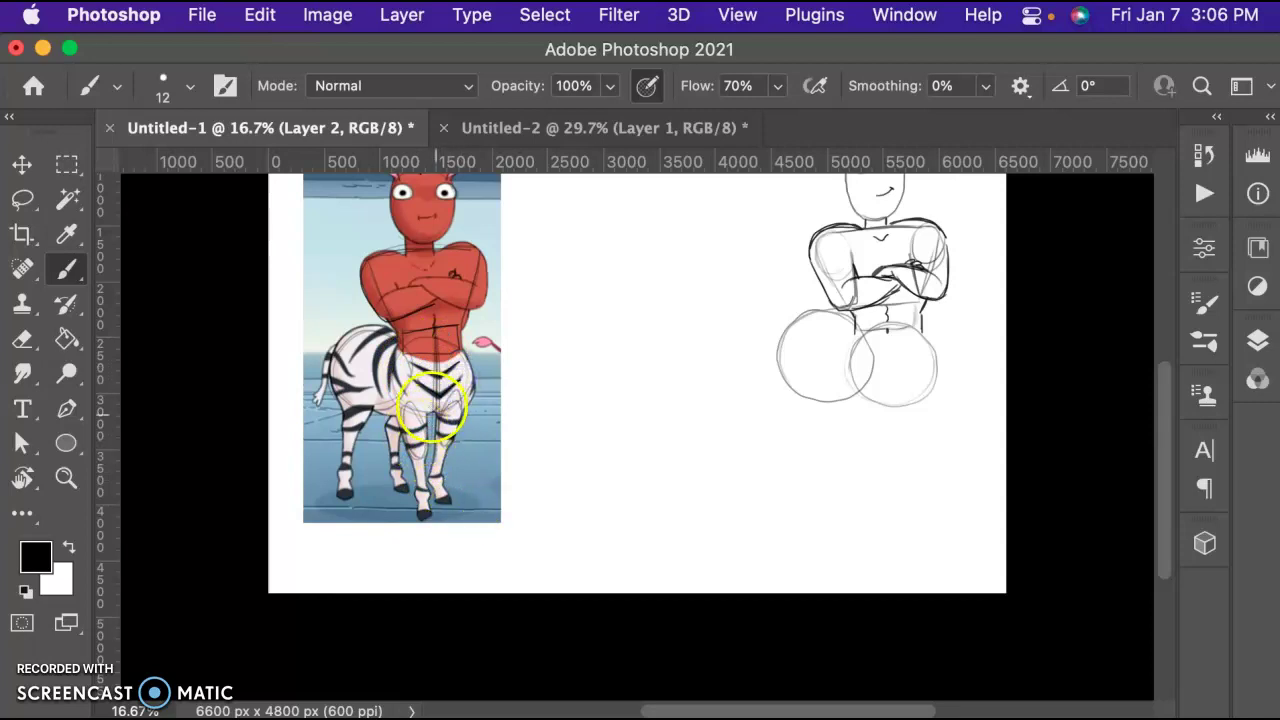
pyautogui.moveTo(889, 335)
pyautogui.mouseDown()
pyautogui.moveTo(884, 414)
pyautogui.moveTo(901, 409)
pyautogui.moveTo(852, 425)
pyautogui.moveTo(857, 413)
pyautogui.moveTo(865, 461)
pyautogui.moveTo(883, 456)
pyautogui.moveTo(884, 406)
pyautogui.moveTo(903, 415)
pyautogui.moveTo(916, 457)
pyautogui.moveTo(938, 399)
pyautogui.moveTo(928, 446)
pyautogui.moveTo(933, 419)
pyautogui.moveTo(903, 424)
pyautogui.moveTo(911, 401)
pyautogui.moveTo(906, 417)
pyautogui.moveTo(863, 423)
pyautogui.mouseUp()
pyautogui.click(891, 406)
# - Extend both front legs with narrow lower legs, small ankle circles and pointed hooves
pyautogui.moveTo(415, 488)
pyautogui.mouseDown()
pyautogui.moveTo(437, 448)
pyautogui.moveTo(439, 479)
pyautogui.mouseUp()
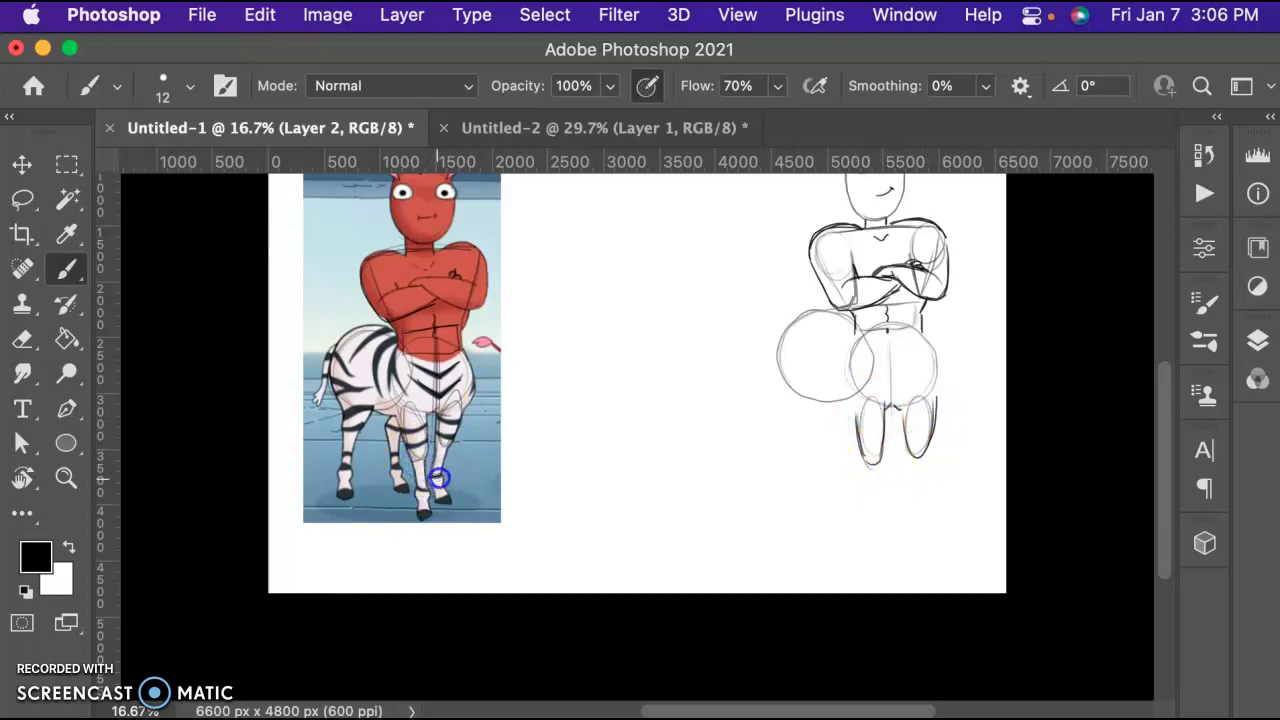
pyautogui.moveTo(866, 468)
pyautogui.mouseDown()
pyautogui.moveTo(881, 501)
pyautogui.moveTo(882, 466)
pyautogui.moveTo(868, 475)
pyautogui.moveTo(911, 457)
pyautogui.moveTo(919, 491)
pyautogui.moveTo(925, 453)
pyautogui.moveTo(911, 491)
pyautogui.moveTo(912, 455)
pyautogui.mouseUp()
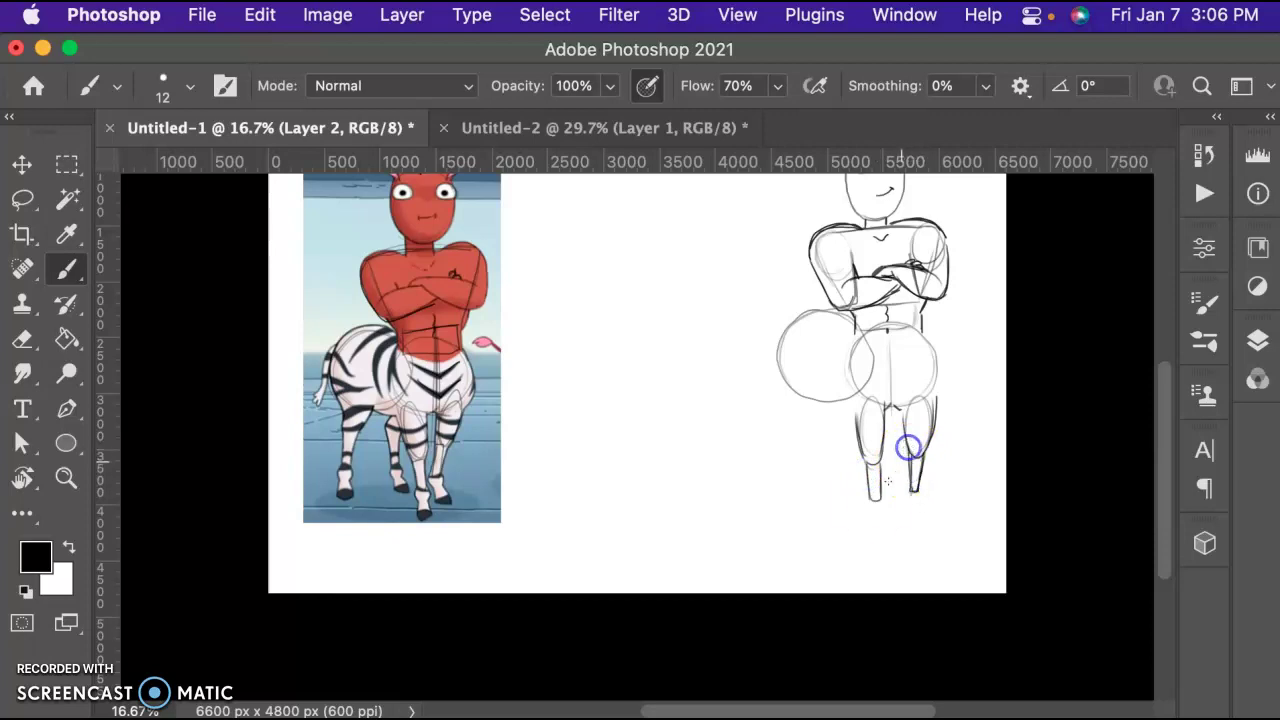
pyautogui.click(908, 502)
pyautogui.moveTo(920, 498); pyautogui.dragTo(917, 491)
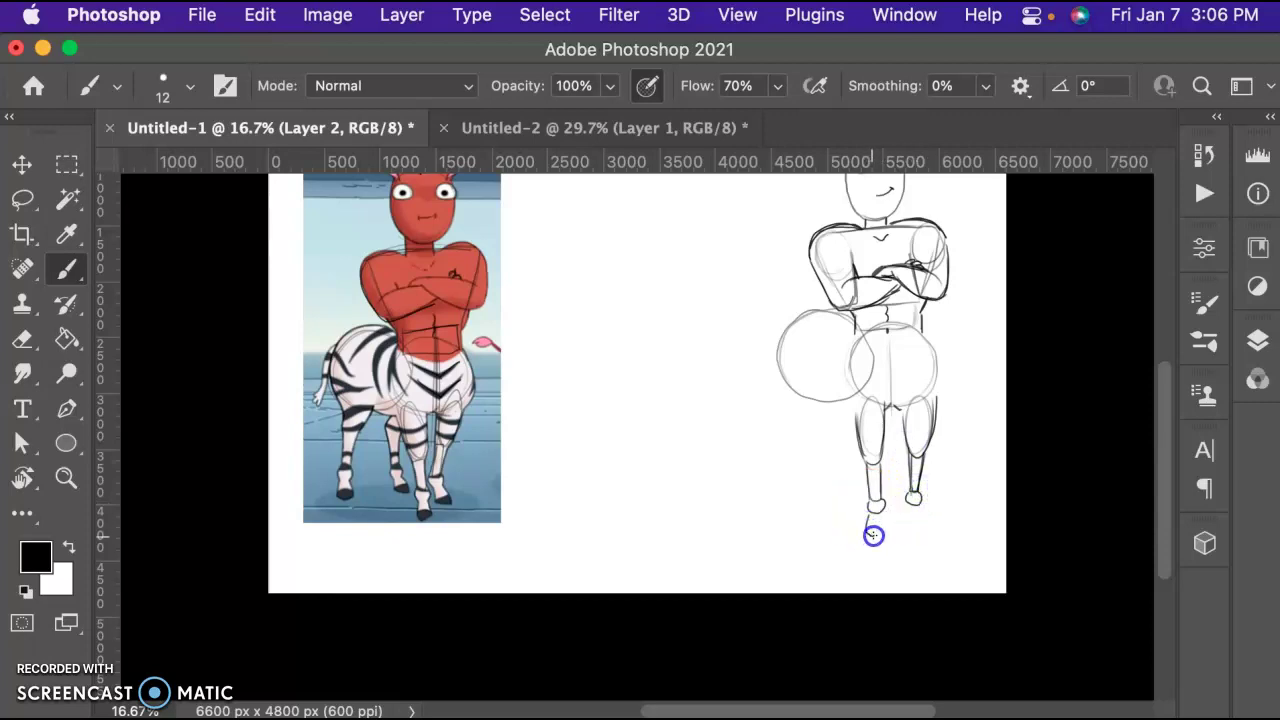
pyautogui.moveTo(872, 514); pyautogui.dragTo(876, 506)
pyautogui.click(906, 508)
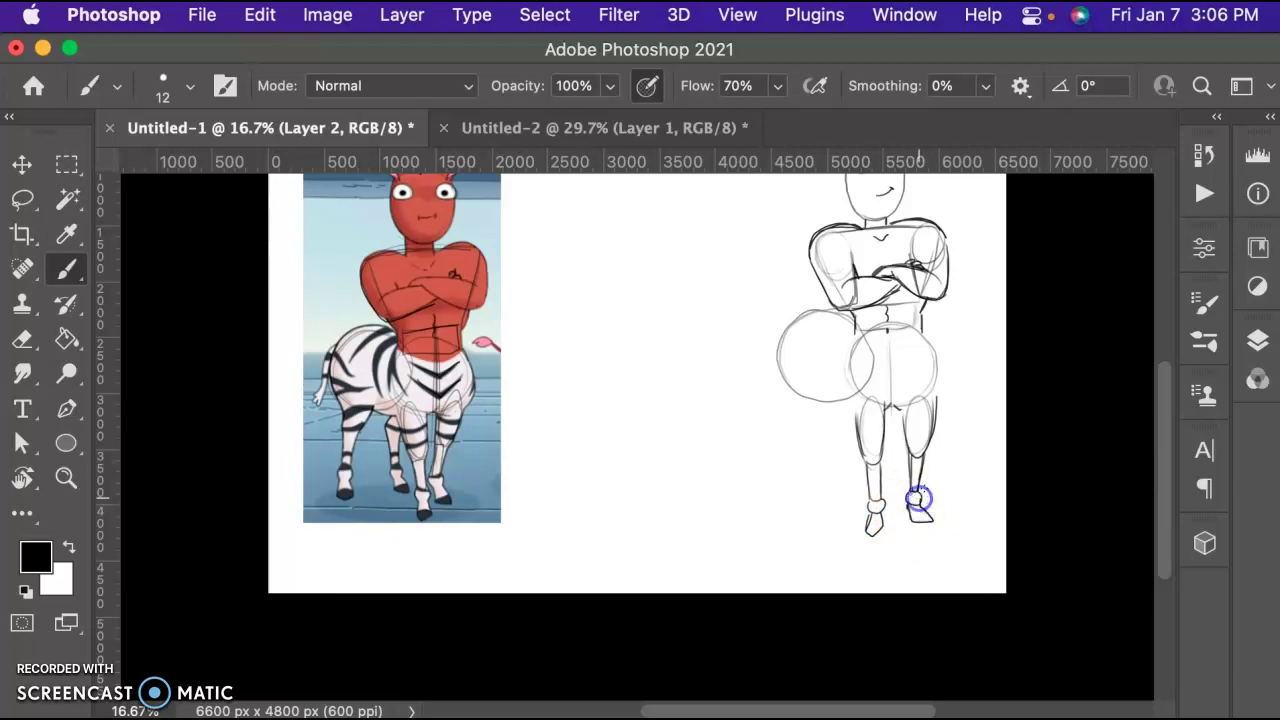
# - Outline the horse body with darker lines along the front flank, the belly and the rounded rump
pyautogui.click(935, 391)
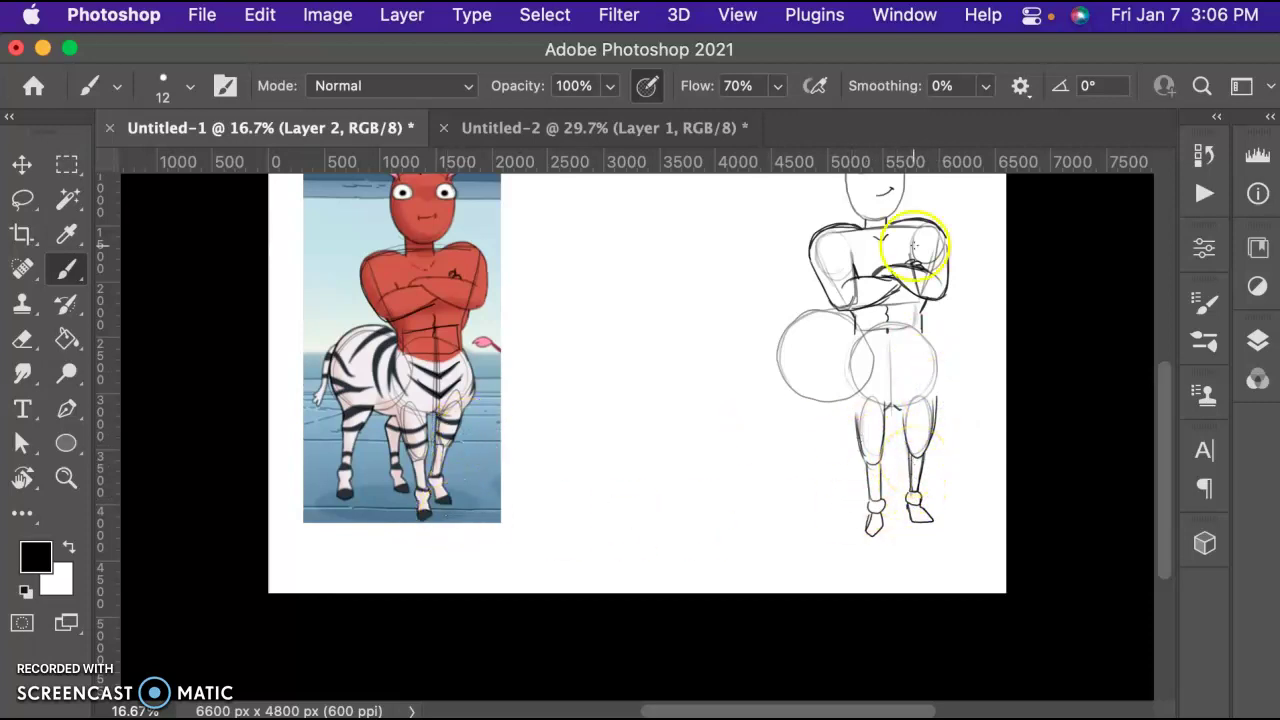
pyautogui.moveTo(940, 400)
pyautogui.mouseDown()
pyautogui.moveTo(946, 374)
pyautogui.moveTo(924, 337)
pyautogui.moveTo(944, 372)
pyautogui.mouseUp()
pyautogui.moveTo(886, 411)
pyautogui.mouseDown()
pyautogui.moveTo(928, 392)
pyautogui.moveTo(804, 430)
pyautogui.moveTo(861, 415)
pyautogui.moveTo(813, 405)
pyautogui.moveTo(806, 402)
pyautogui.mouseUp()
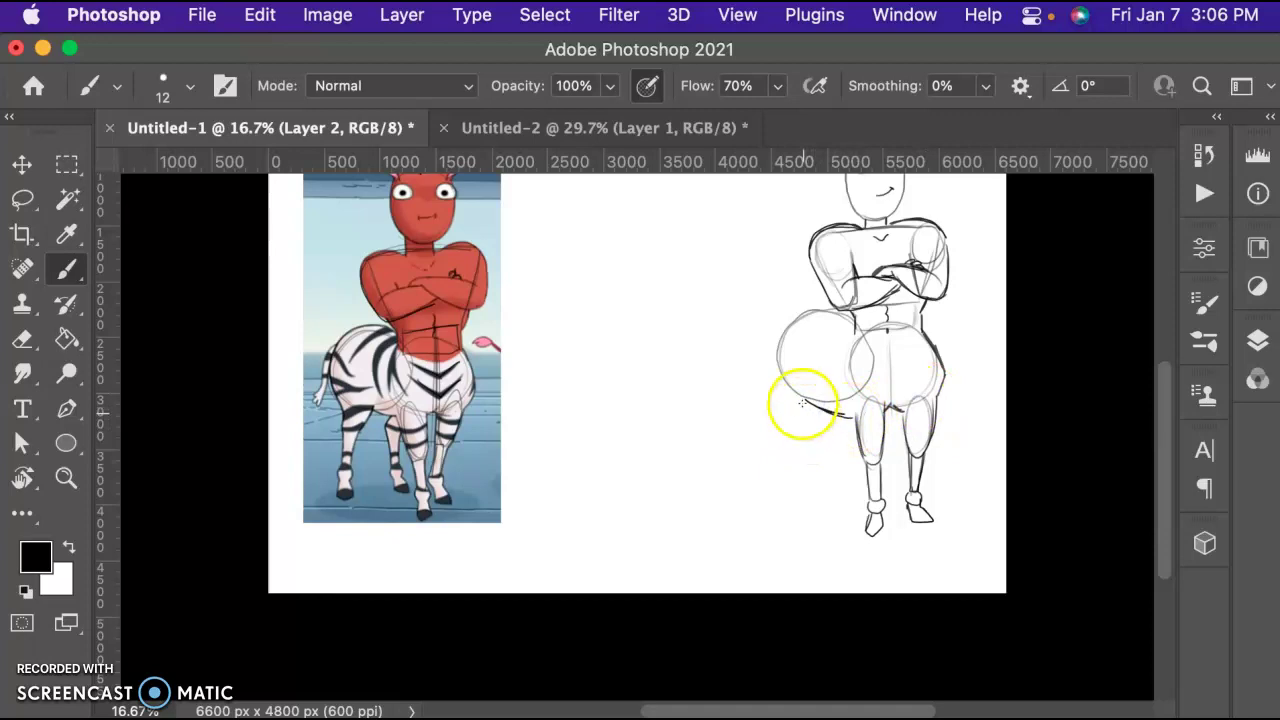
pyautogui.moveTo(857, 409); pyautogui.dragTo(813, 404)
pyautogui.moveTo(852, 309)
pyautogui.mouseDown()
pyautogui.moveTo(807, 309)
pyautogui.moveTo(778, 332)
pyautogui.moveTo(849, 310)
pyautogui.moveTo(824, 309)
pyautogui.moveTo(775, 344)
pyautogui.moveTo(782, 328)
pyautogui.moveTo(786, 391)
pyautogui.mouseUp()
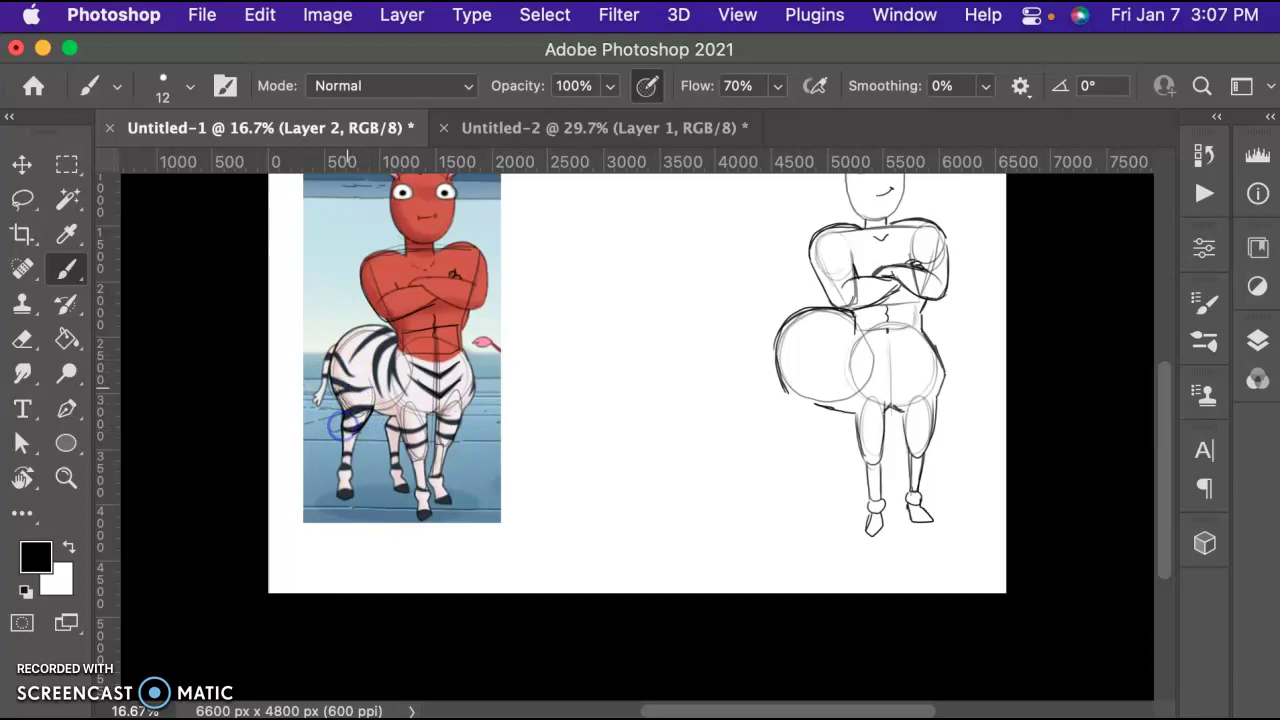
# - Draw both hind legs beneath the rump and belly, with ankle joints and hooves
pyautogui.moveTo(777, 373)
pyautogui.mouseDown()
pyautogui.moveTo(797, 403)
pyautogui.moveTo(814, 403)
pyautogui.moveTo(820, 380)
pyautogui.moveTo(797, 425)
pyautogui.moveTo(783, 387)
pyautogui.moveTo(766, 400)
pyautogui.moveTo(783, 374)
pyautogui.moveTo(778, 464)
pyautogui.mouseUp()
pyautogui.moveTo(808, 421); pyautogui.dragTo(778, 482)
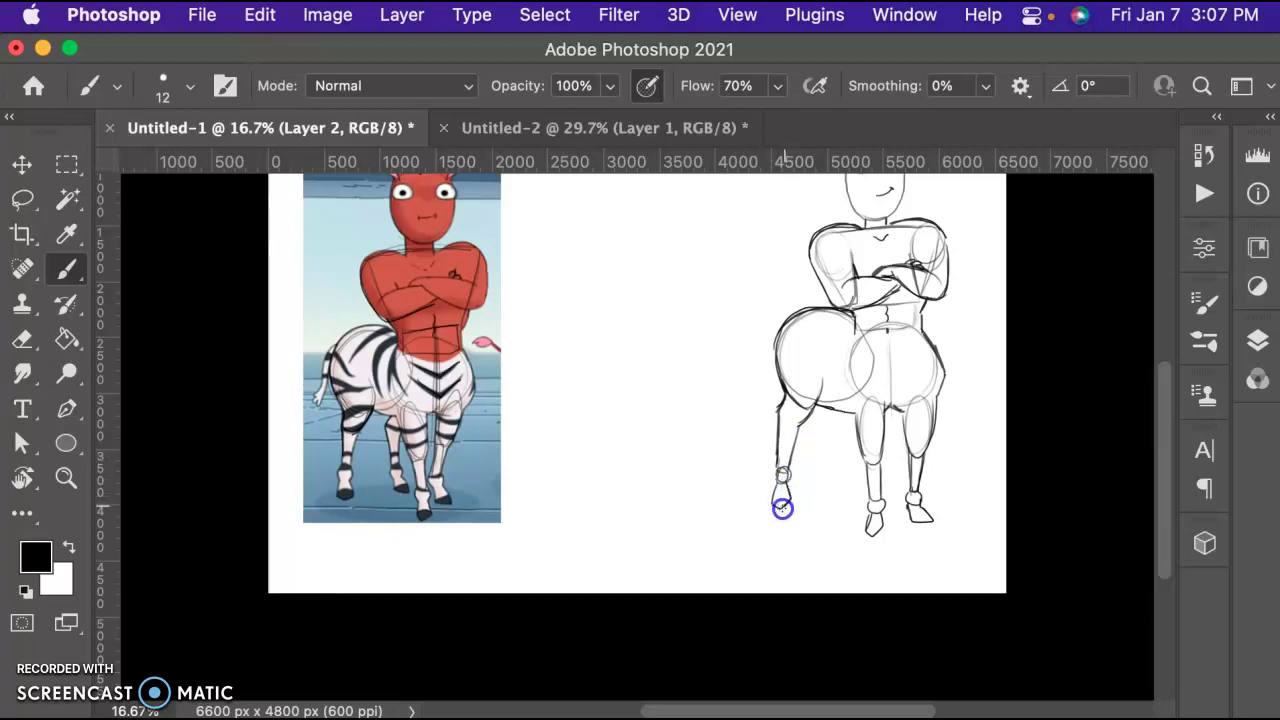
pyautogui.moveTo(771, 505); pyautogui.dragTo(781, 474)
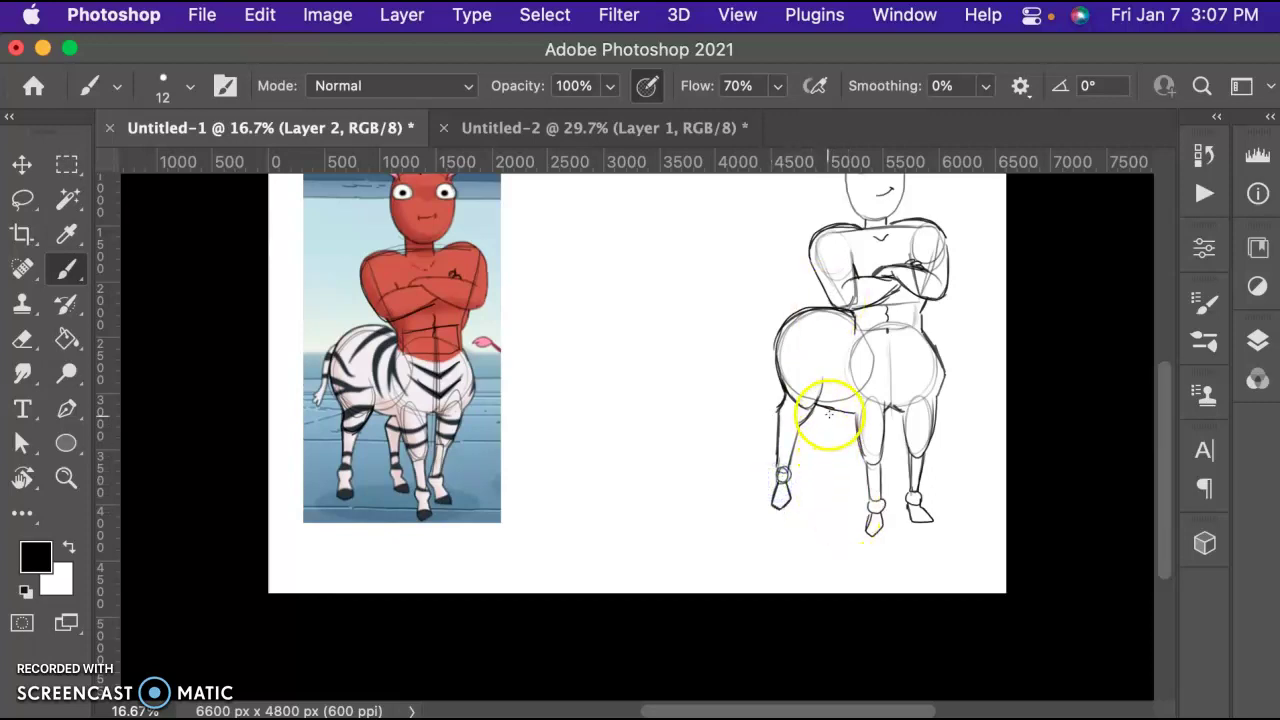
pyautogui.moveTo(817, 404); pyautogui.dragTo(839, 412)
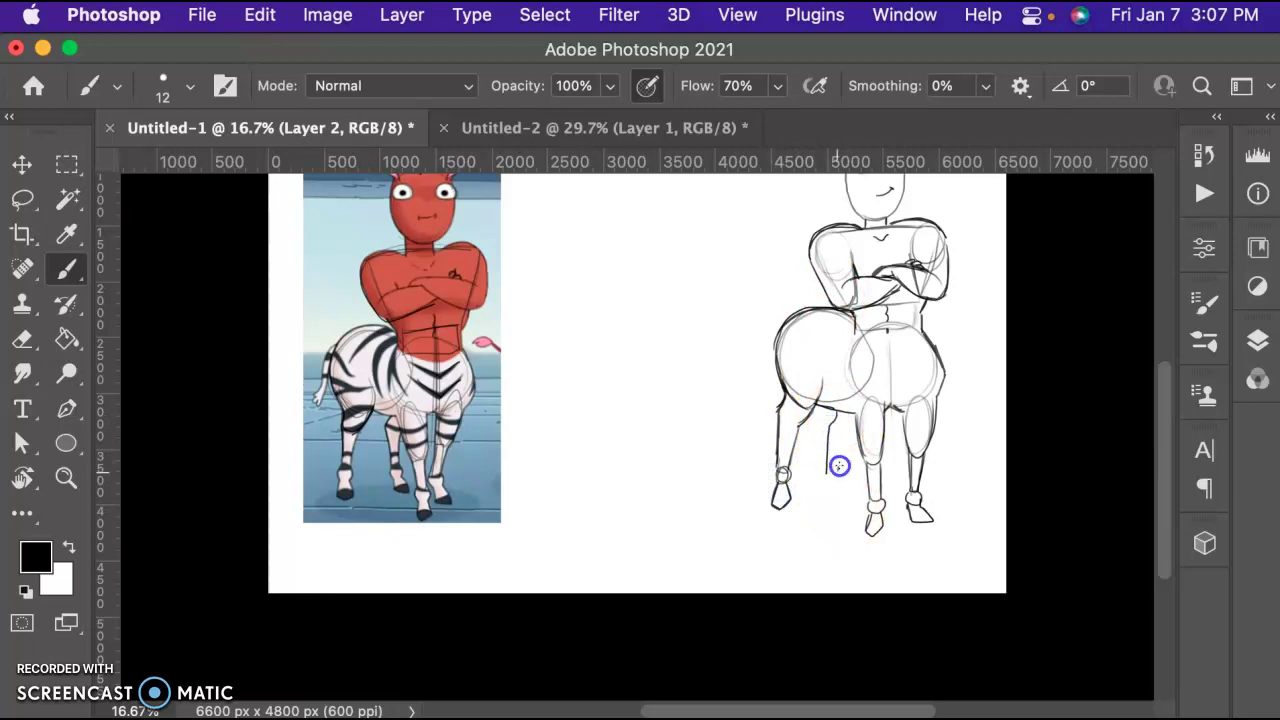
pyautogui.moveTo(842, 458)
pyautogui.mouseDown()
pyautogui.moveTo(856, 429)
pyautogui.moveTo(823, 486)
pyautogui.mouseUp()
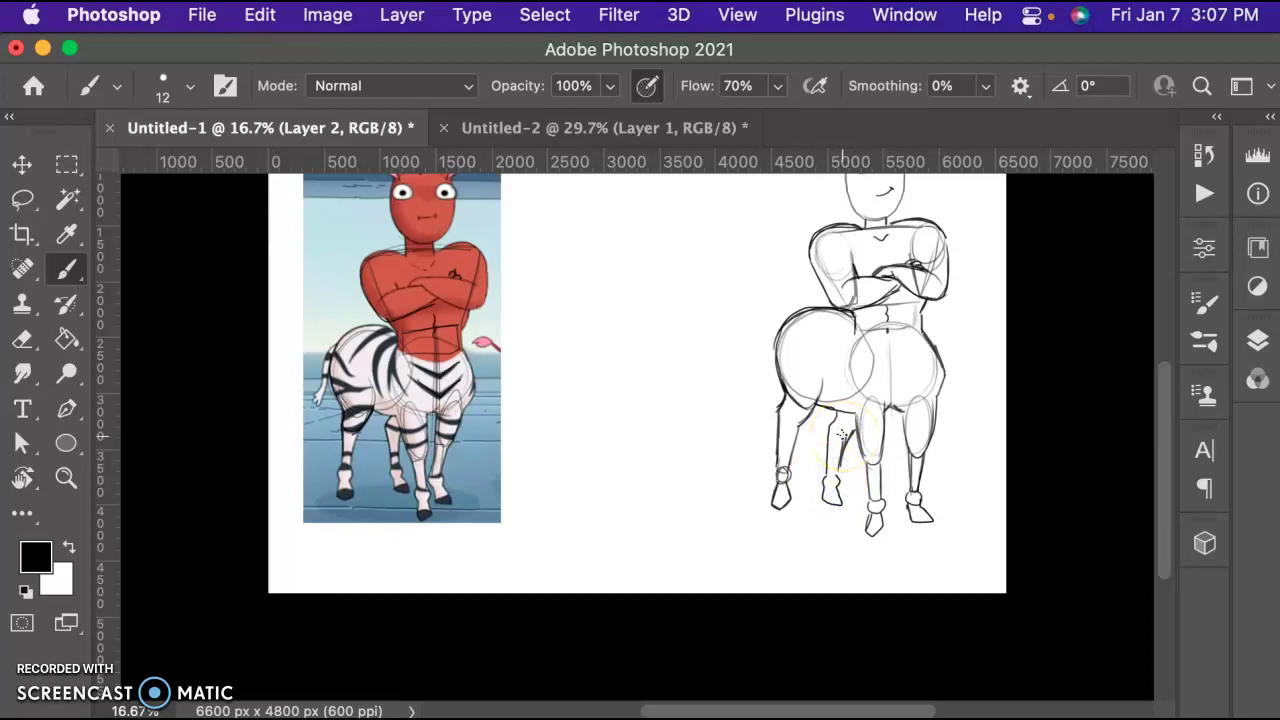
# - Draw a curved tail with a tufted end behind the rump, and paint a first dark stripe on the upper rump
pyautogui.click(334, 343)
pyautogui.click(786, 320)
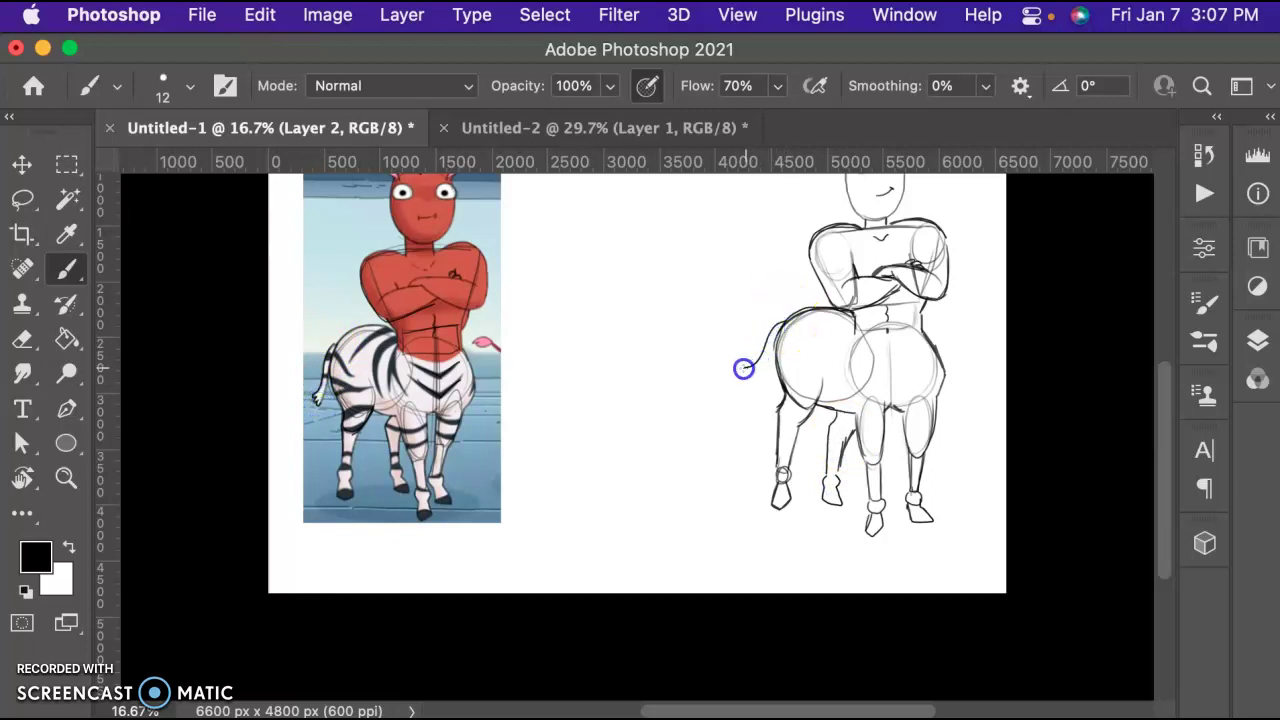
pyautogui.moveTo(751, 380)
pyautogui.mouseDown()
pyautogui.moveTo(771, 330)
pyautogui.moveTo(802, 355)
pyautogui.mouseUp()
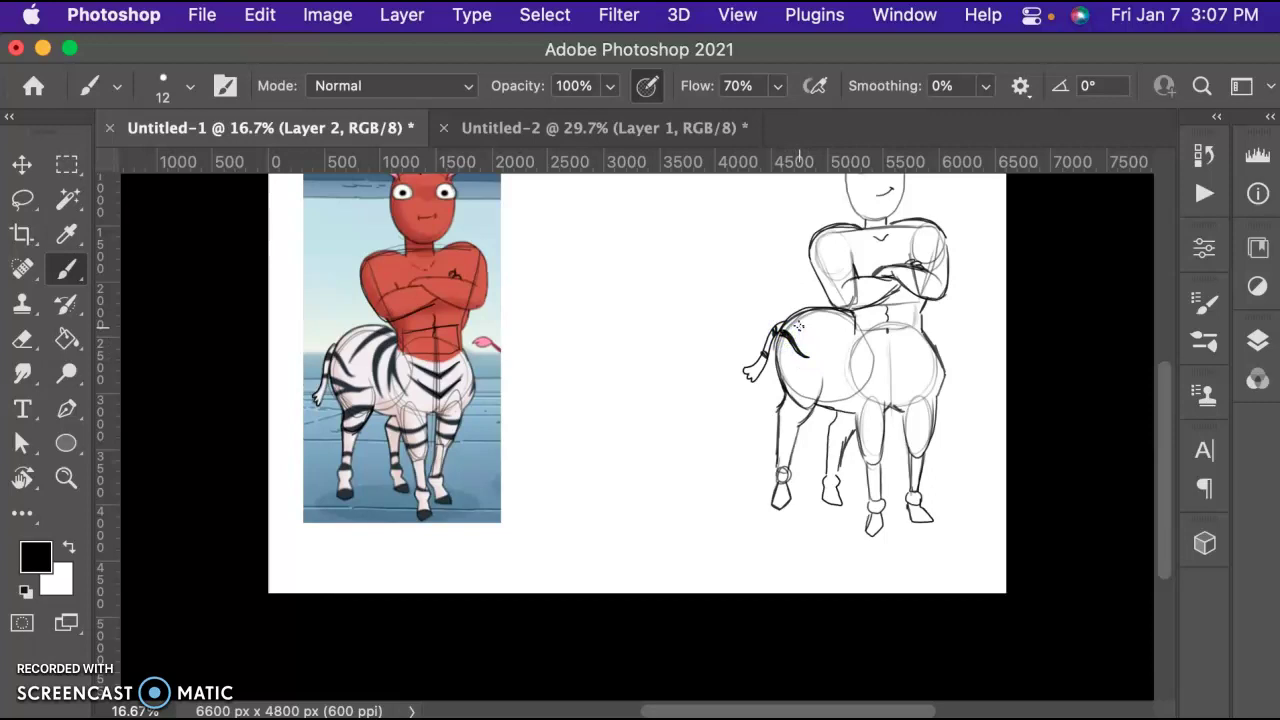
# - Paint two black chevrons on the front body and curved zebra stripes across the flank, rump and near hind thigh
pyautogui.moveTo(869, 345); pyautogui.dragTo(886, 357)
pyautogui.moveTo(892, 388); pyautogui.dragTo(906, 378)
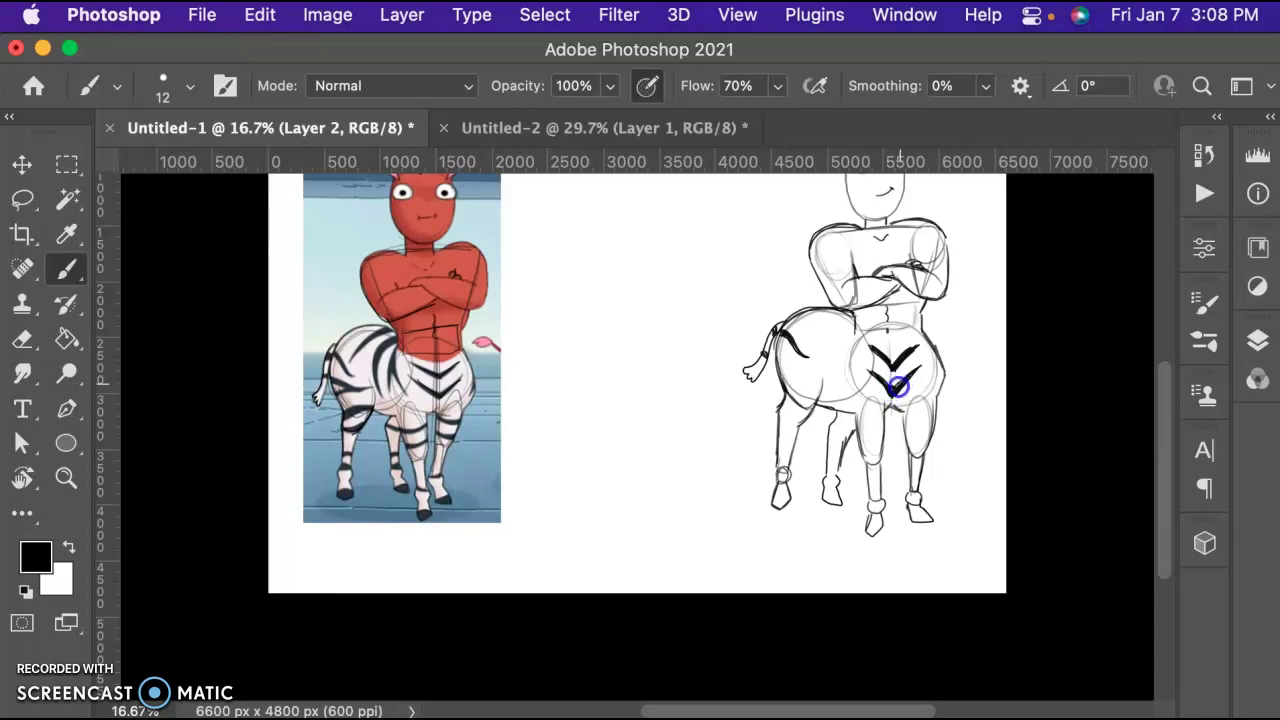
pyautogui.moveTo(856, 327)
pyautogui.mouseDown()
pyautogui.moveTo(851, 390)
pyautogui.moveTo(841, 353)
pyautogui.mouseUp()
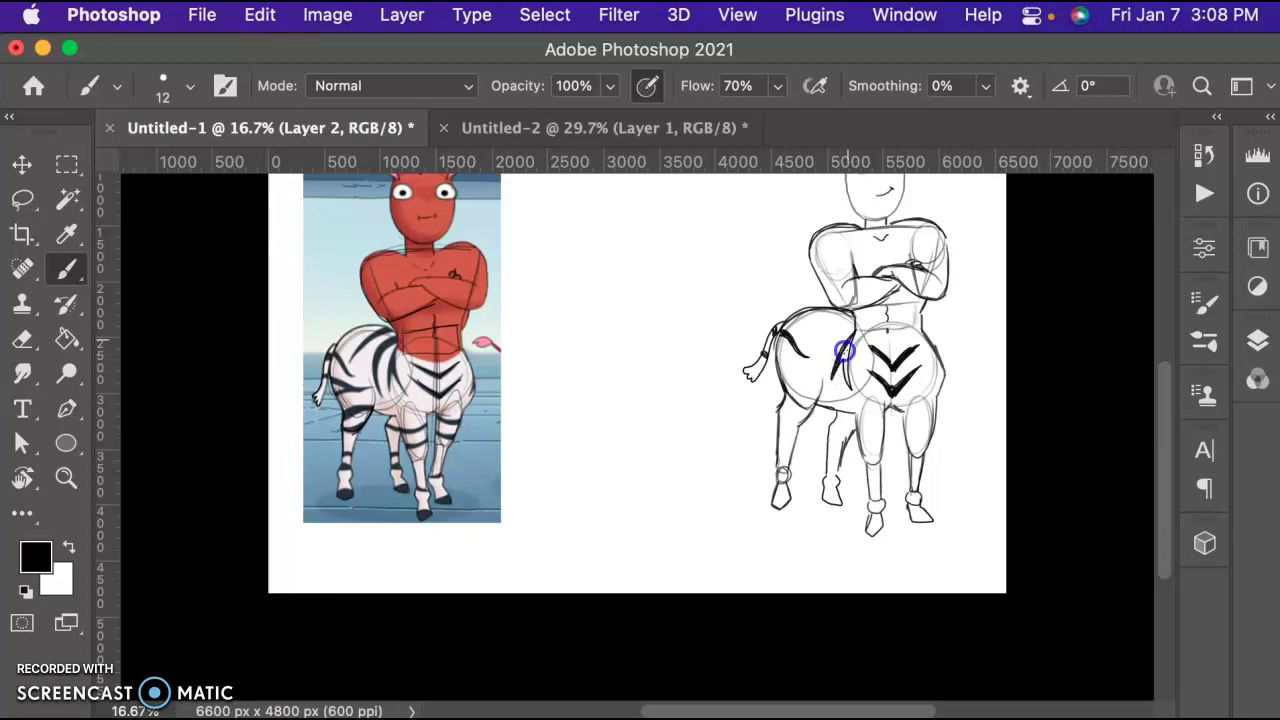
pyautogui.moveTo(851, 384)
pyautogui.mouseDown()
pyautogui.moveTo(832, 334)
pyautogui.moveTo(849, 319)
pyautogui.moveTo(829, 337)
pyautogui.moveTo(851, 318)
pyautogui.moveTo(828, 337)
pyautogui.moveTo(856, 324)
pyautogui.moveTo(809, 336)
pyautogui.moveTo(826, 310)
pyautogui.moveTo(810, 337)
pyautogui.moveTo(829, 311)
pyautogui.mouseUp()
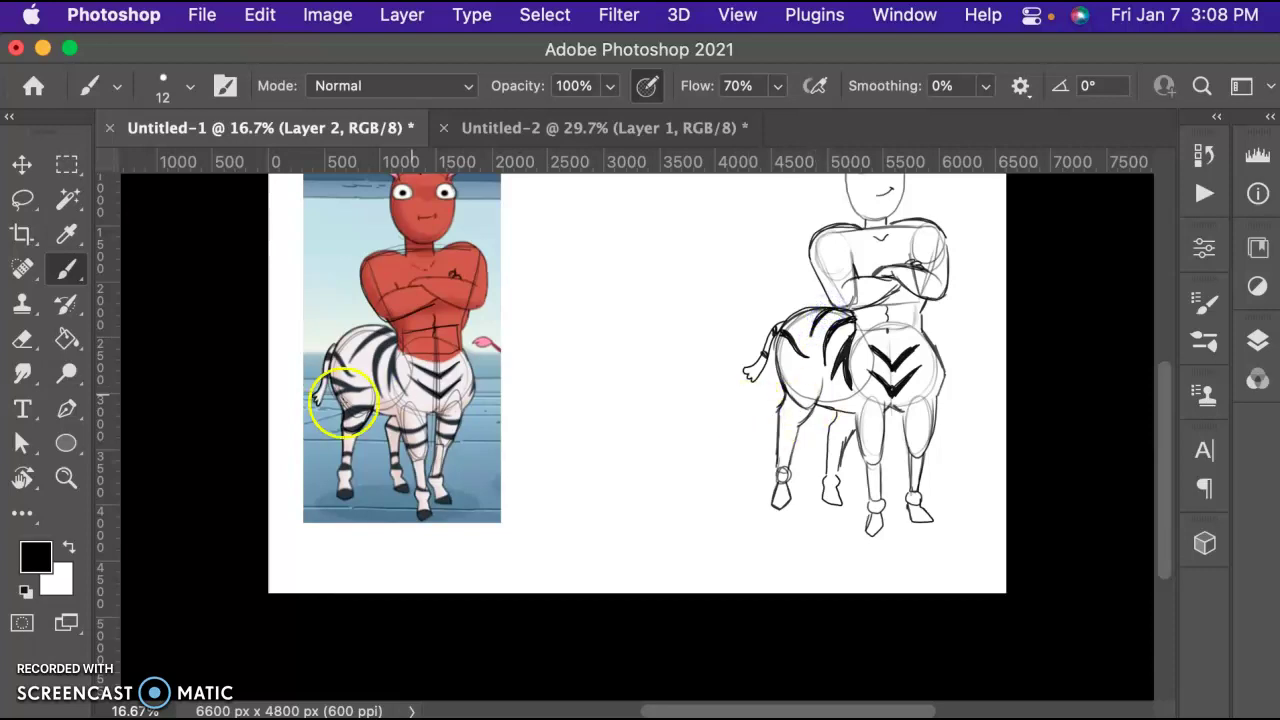
pyautogui.moveTo(772, 368); pyautogui.dragTo(778, 357)
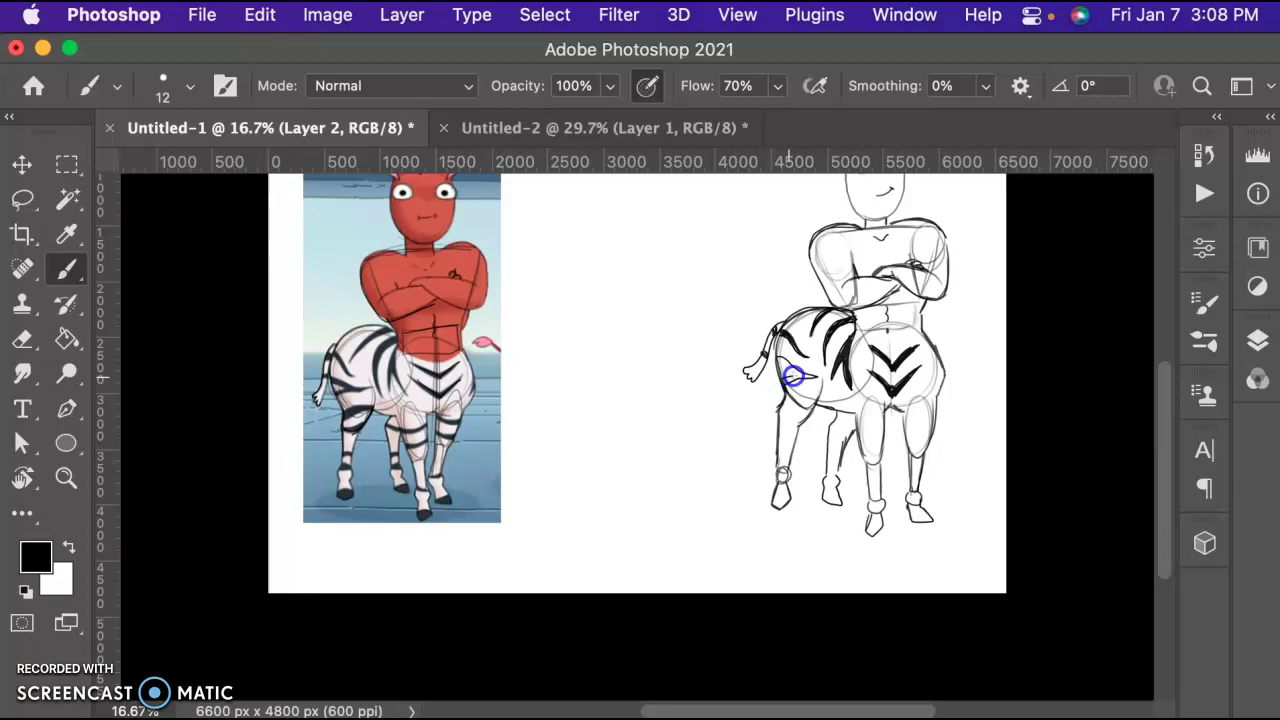
pyautogui.moveTo(785, 359)
pyautogui.mouseDown()
pyautogui.moveTo(816, 376)
pyautogui.moveTo(792, 380)
pyautogui.moveTo(816, 402)
pyautogui.mouseUp()
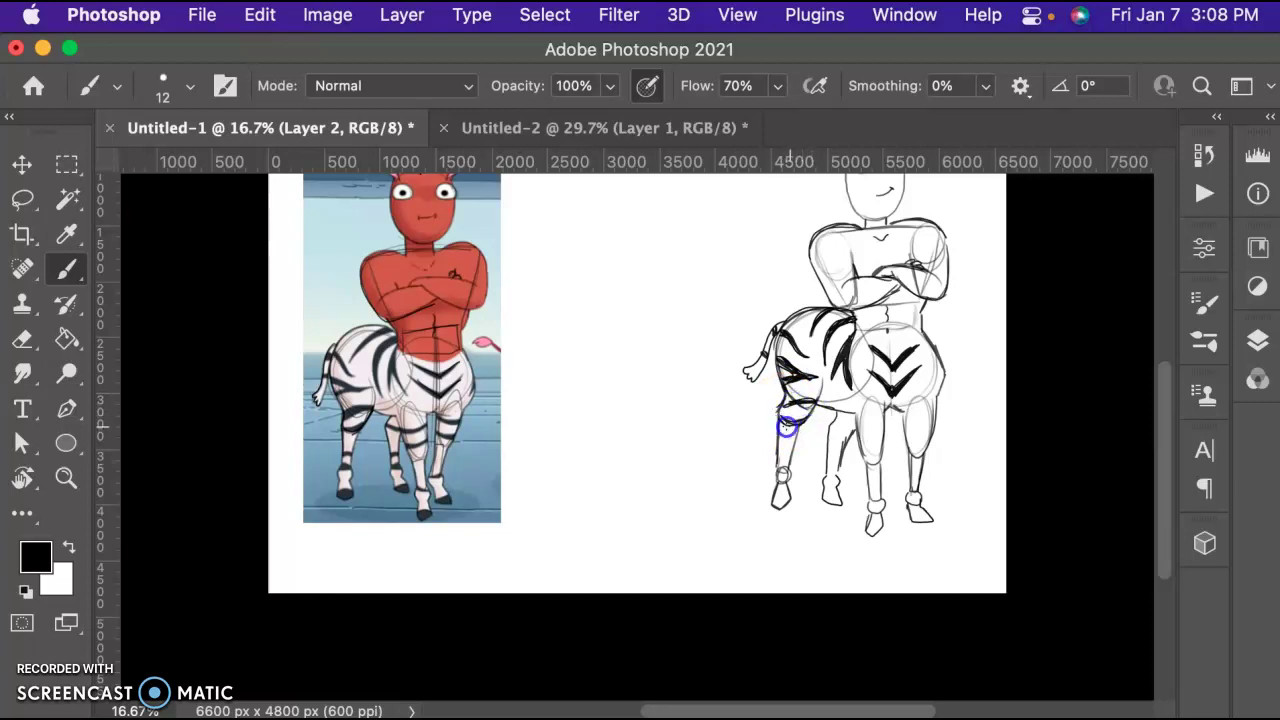
# - Add horizontal black stripes and ankle bands to the hind and front legs, following the reference
pyautogui.moveTo(786, 421)
pyautogui.mouseDown()
pyautogui.moveTo(781, 473)
pyautogui.moveTo(834, 458)
pyautogui.mouseUp()
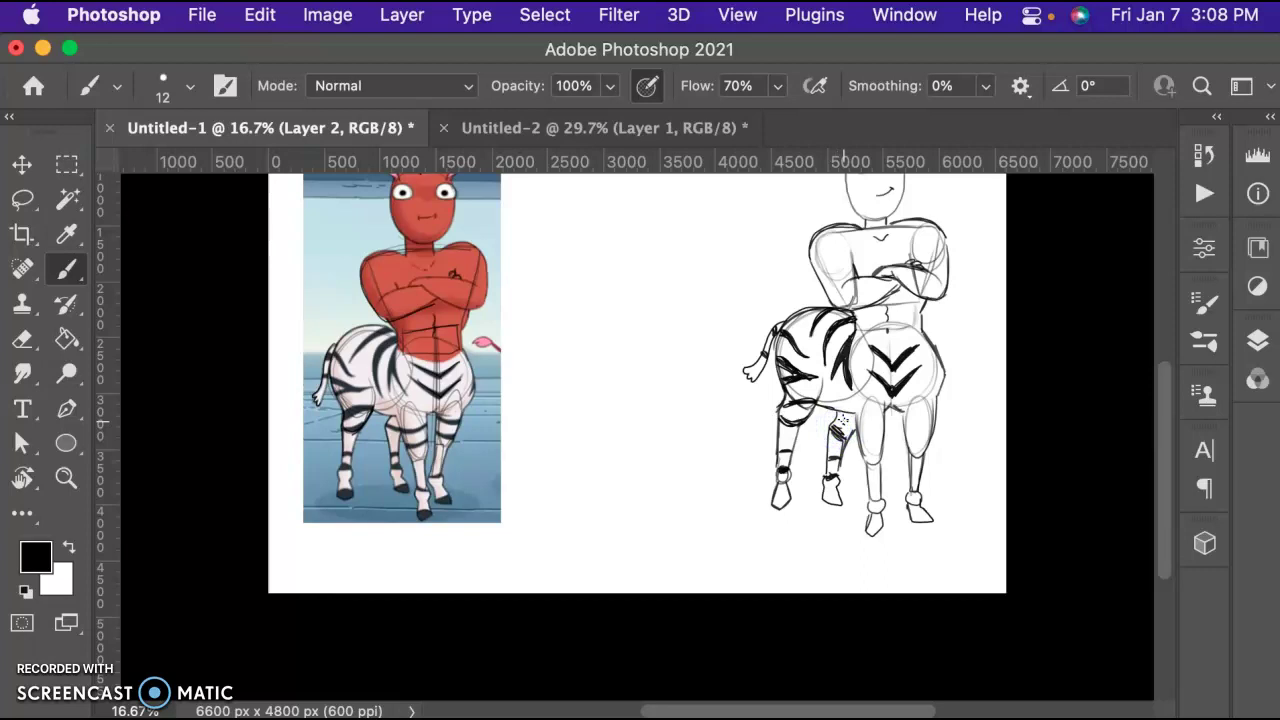
pyautogui.moveTo(859, 428)
pyautogui.mouseDown()
pyautogui.moveTo(880, 424)
pyautogui.moveTo(864, 448)
pyautogui.moveTo(931, 417)
pyautogui.moveTo(918, 440)
pyautogui.moveTo(921, 423)
pyautogui.mouseUp()
pyautogui.click(449, 437)
pyautogui.moveTo(356, 429)
pyautogui.mouseDown()
pyautogui.moveTo(436, 482)
pyautogui.moveTo(433, 496)
pyautogui.moveTo(347, 459)
pyautogui.moveTo(344, 470)
pyautogui.moveTo(398, 471)
pyautogui.mouseUp()
pyautogui.moveTo(824, 477); pyautogui.dragTo(837, 478)
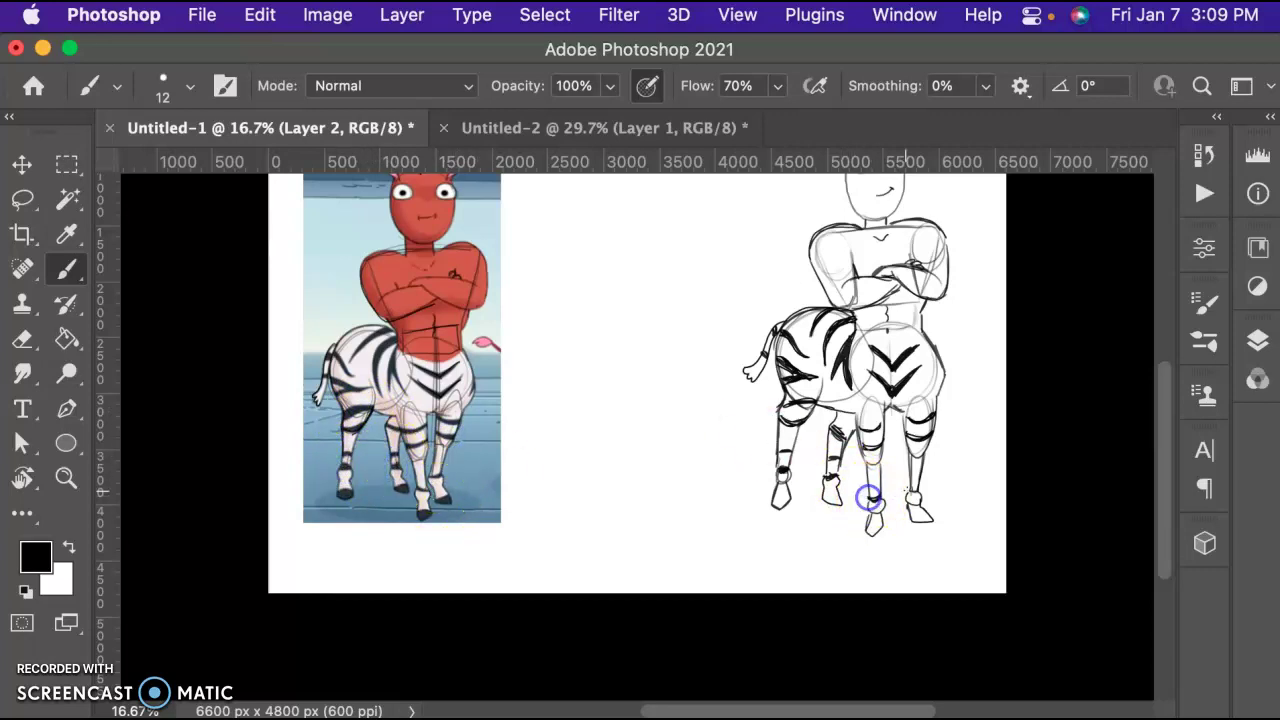
# - Shade the tips of all four hooves black
pyautogui.click(867, 527)
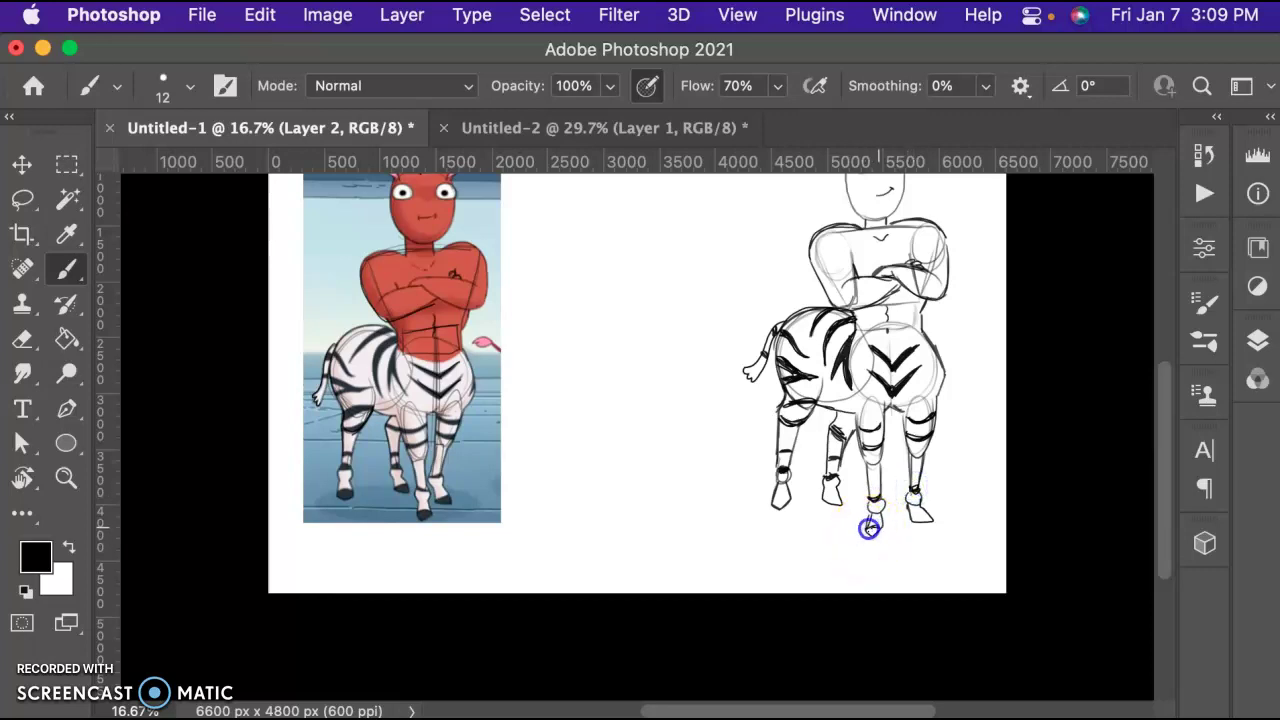
pyautogui.click(914, 519)
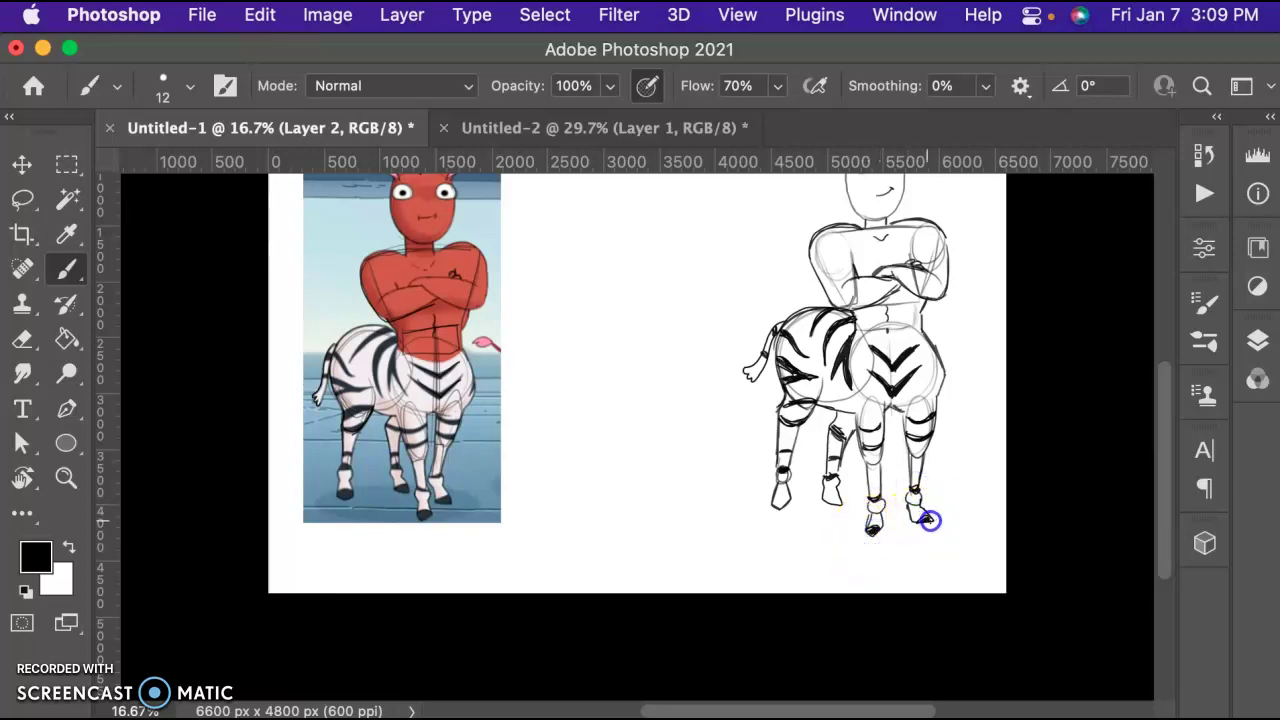
pyautogui.click(781, 500)
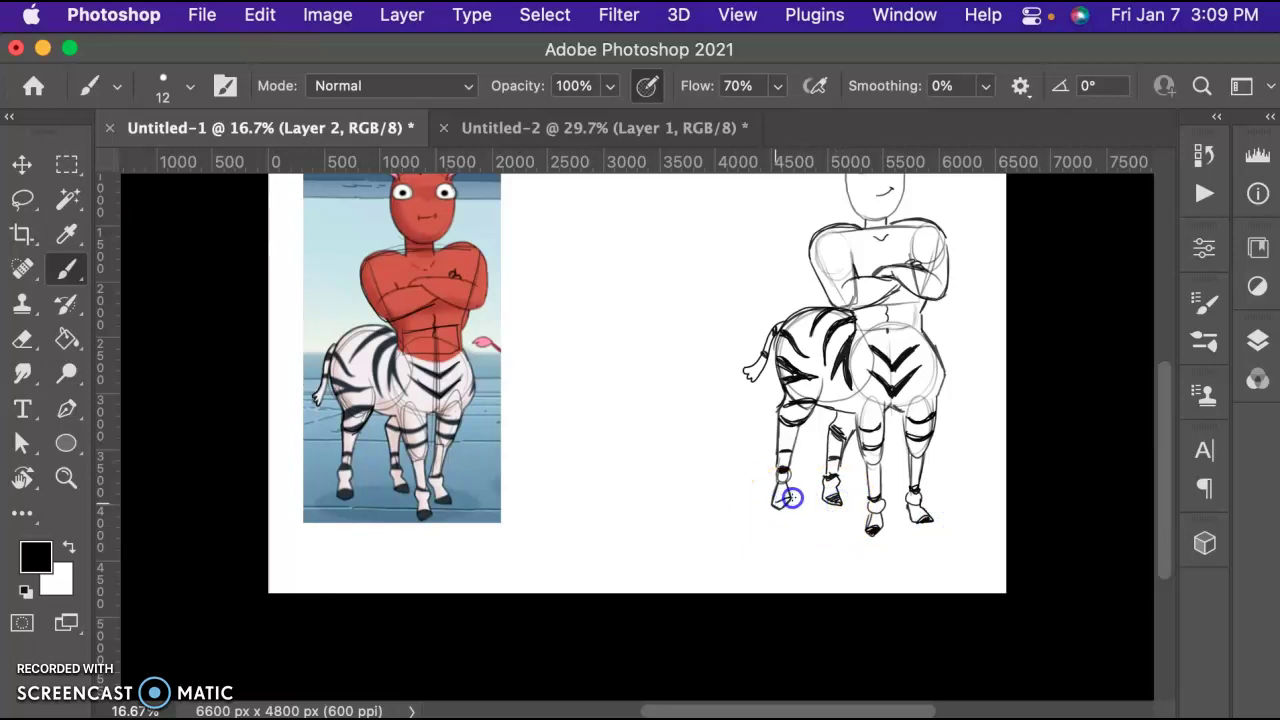
pyautogui.click(960, 503)
# - Darken the outline around the head and cheeks of the sketched character
pyautogui.moveTo(1166, 494); pyautogui.dragTo(1168, 457)
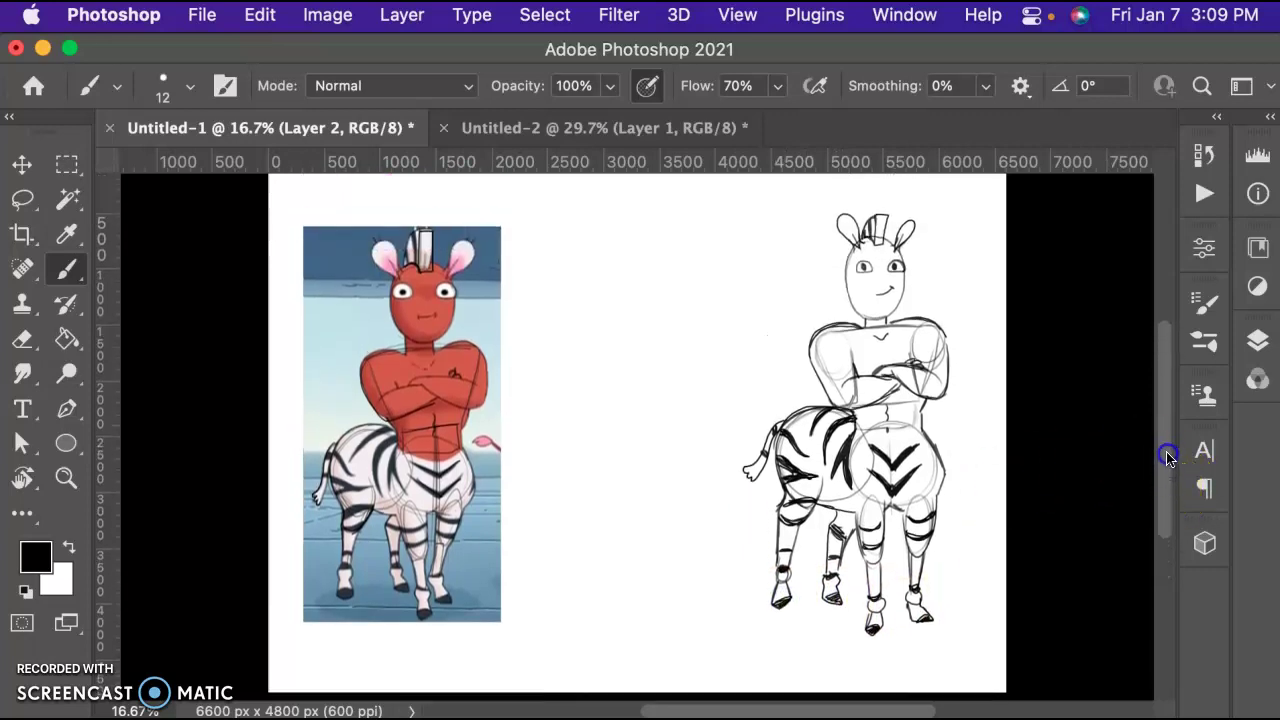
pyautogui.click(849, 272)
pyautogui.moveTo(848, 287)
pyautogui.mouseDown()
pyautogui.moveTo(861, 314)
pyautogui.moveTo(894, 310)
pyautogui.moveTo(903, 261)
pyautogui.mouseUp()
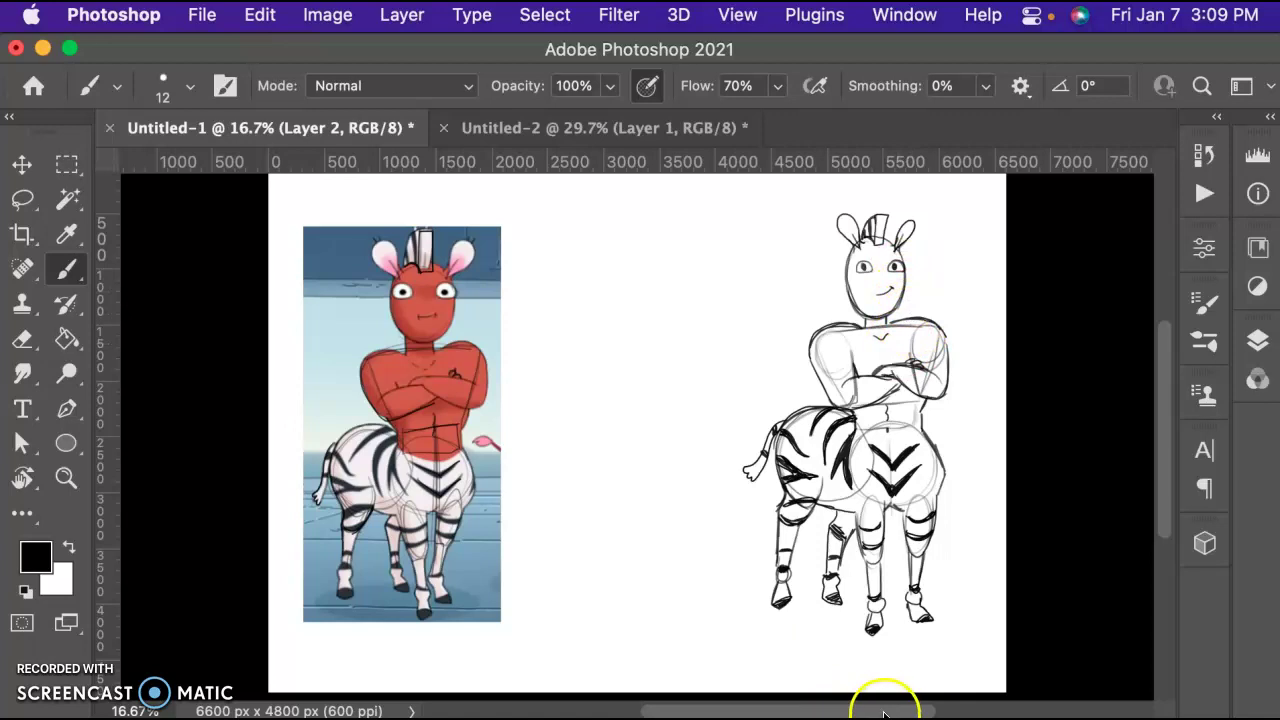
# - Fade the rough sketch on Layer 2 to 9% opacity and add a new layer above it
pyautogui.moveTo(893, 711); pyautogui.dragTo(915, 711)
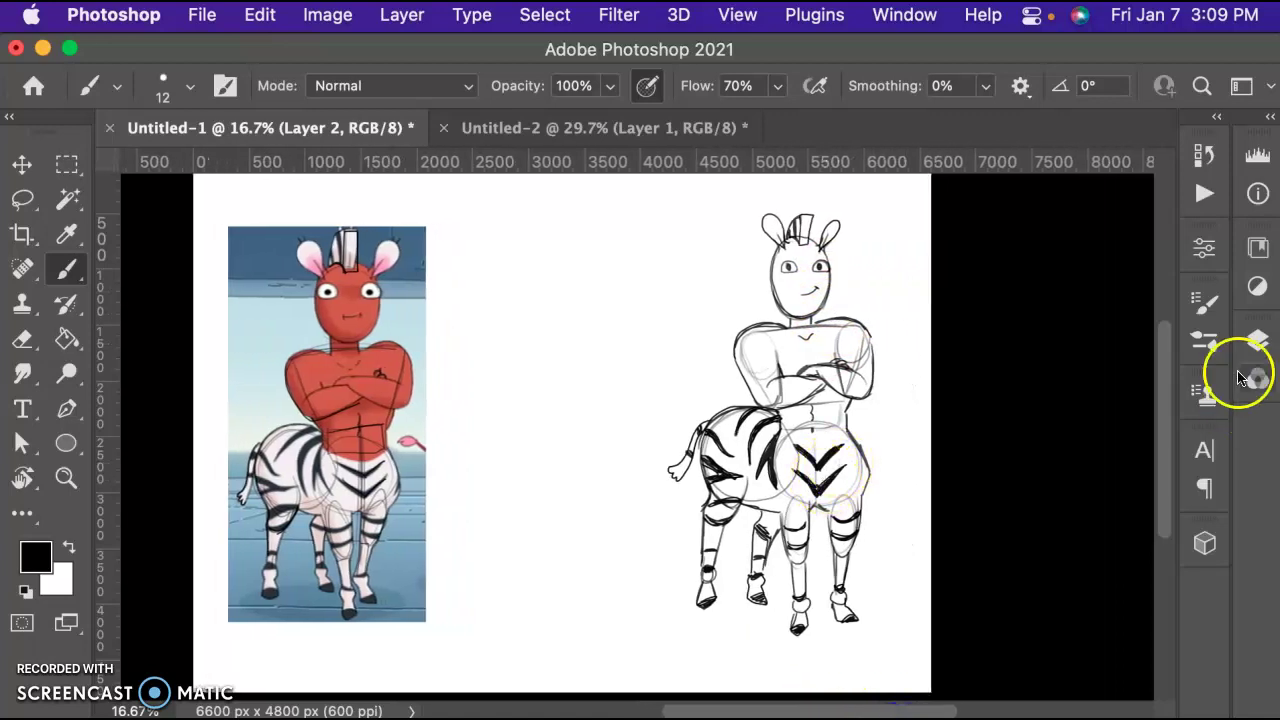
pyautogui.click(1256, 341)
pyautogui.click(1210, 260)
pyautogui.moveTo(1163, 303); pyautogui.dragTo(1100, 300)
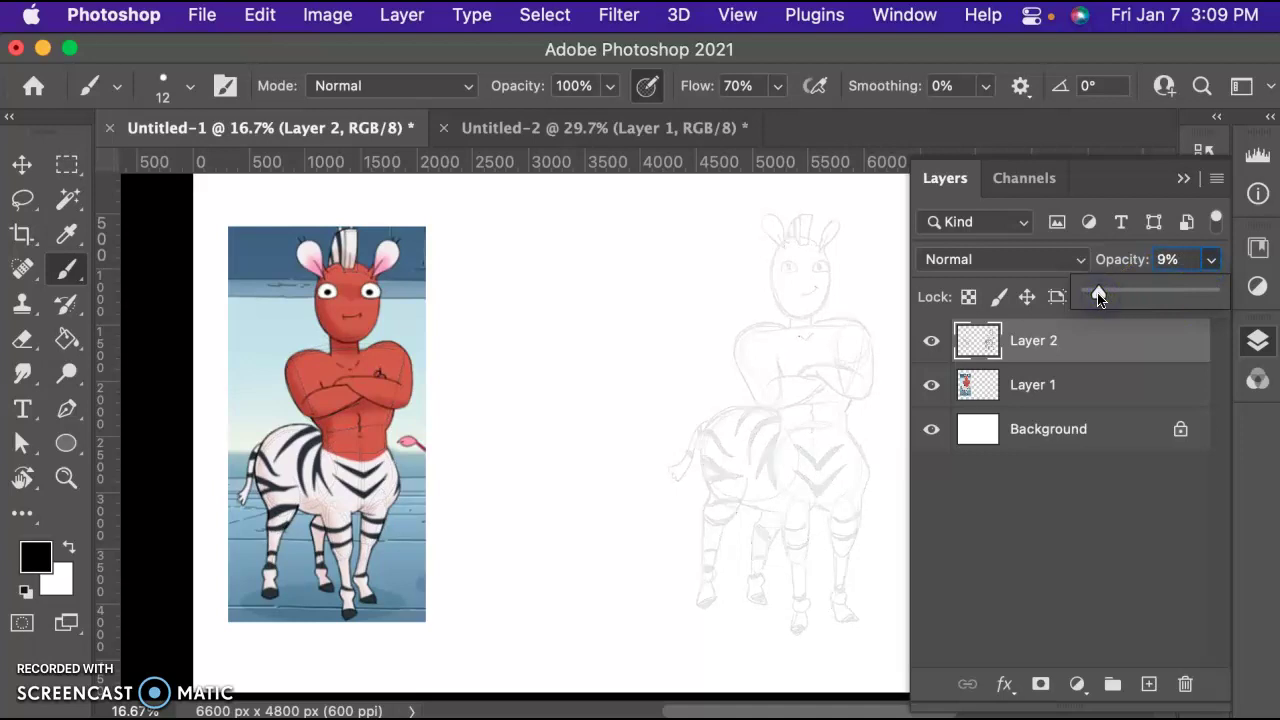
pyautogui.click(1148, 684)
pyautogui.click(1183, 178)
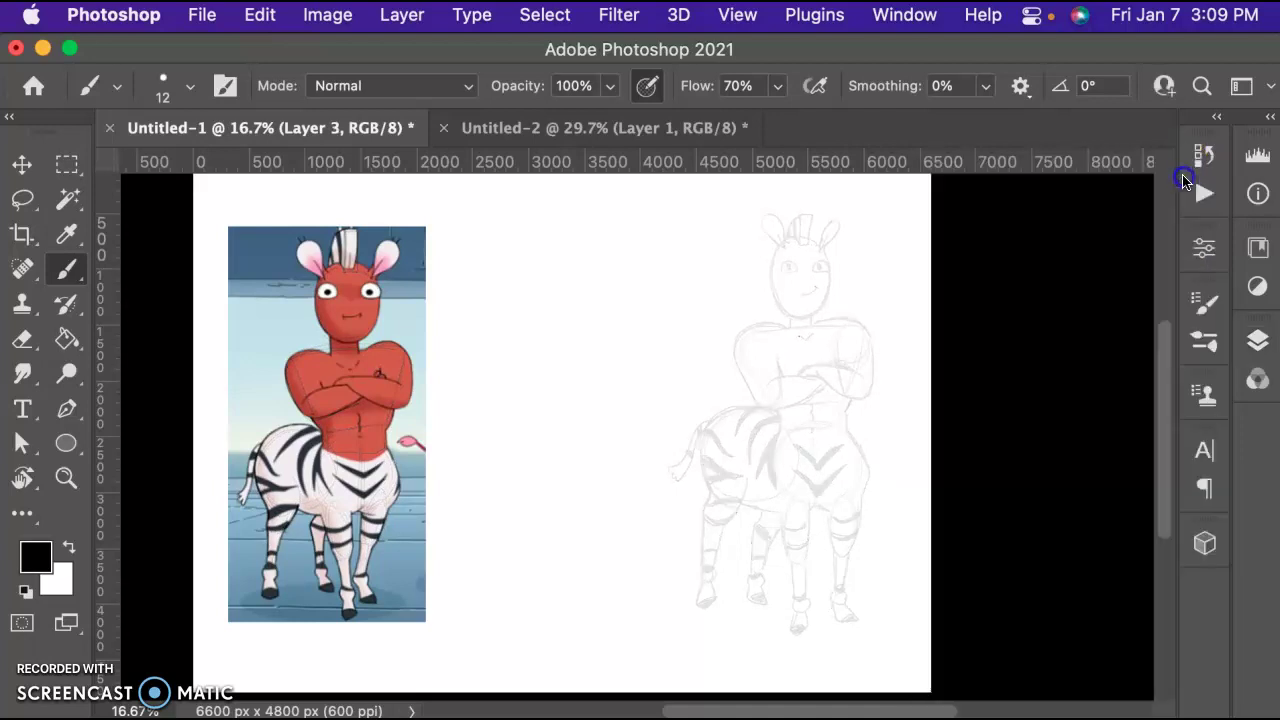
# - Switch the brush to the Hard Round Pressure Size preset, keeping a 12 px size
pyautogui.click(185, 86)
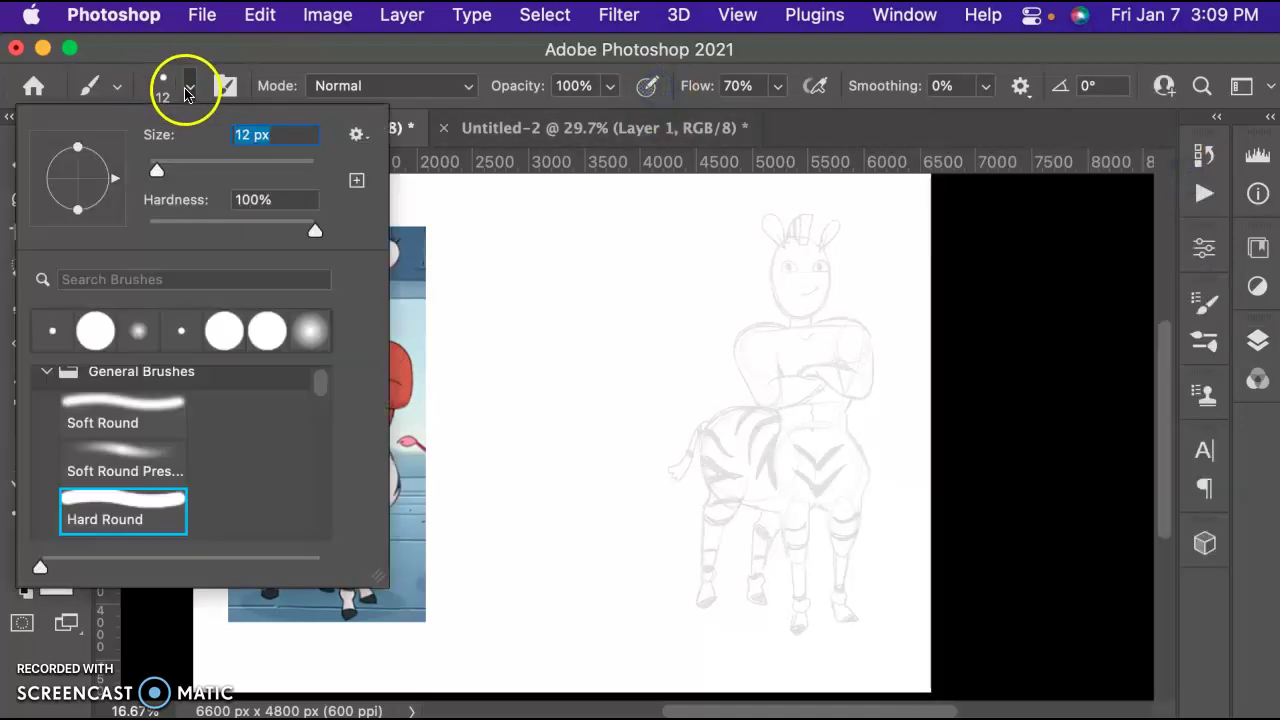
pyautogui.scroll(-5, 323, 391)
pyautogui.click(178, 412)
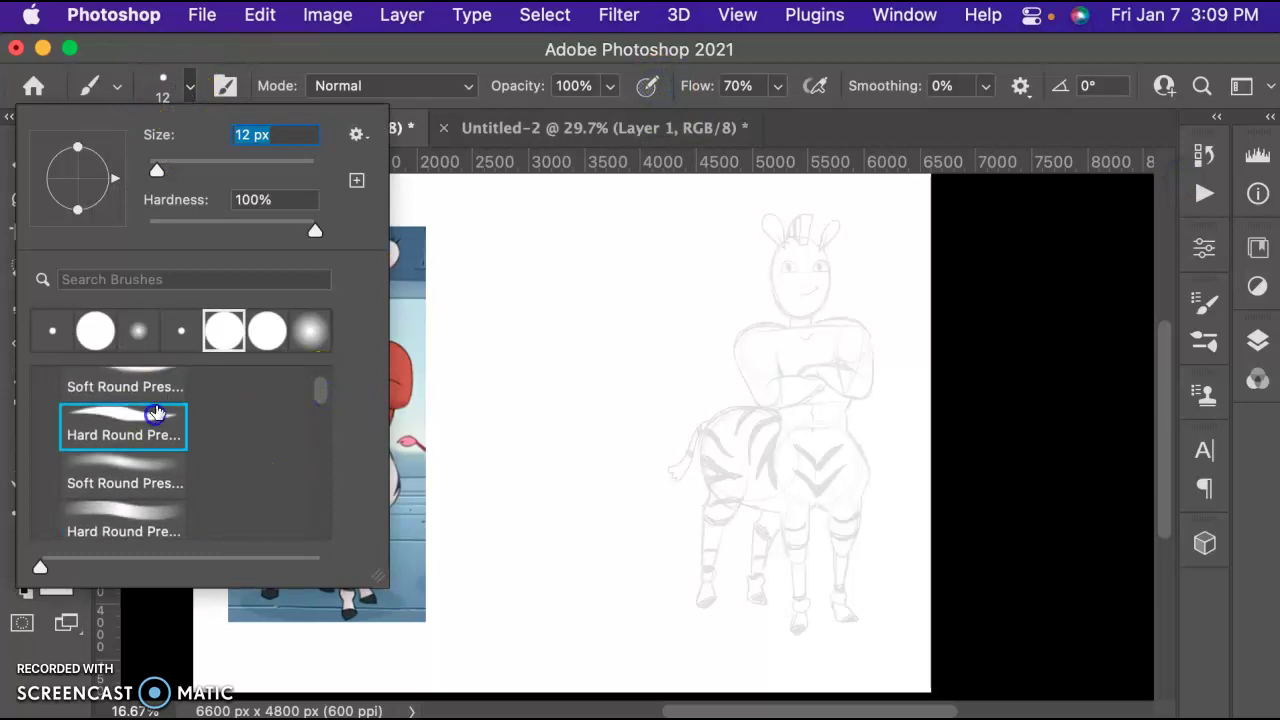
pyautogui.click(170, 84)
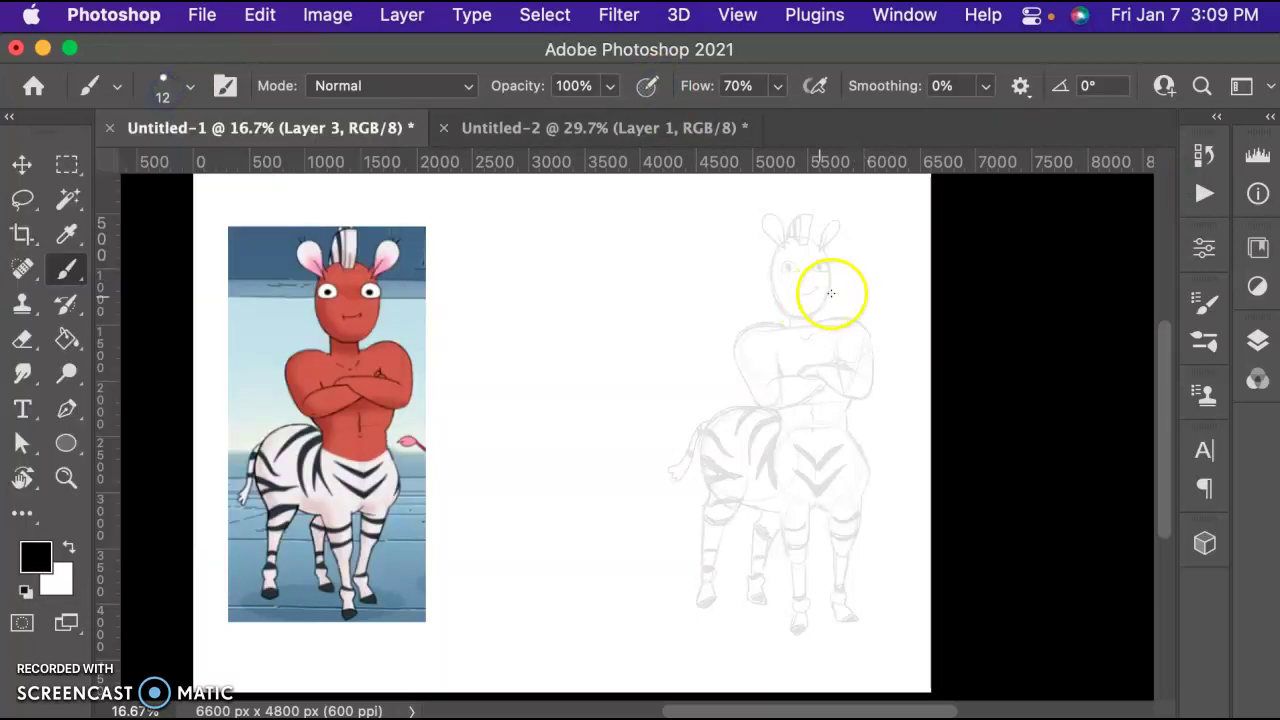
# - Ink the left contour of the head from the ear base to the chin over the faded sketch
pyautogui.scroll(4, 891, 262)
pyautogui.scroll(-5, 891, 262)
pyautogui.scroll(6, 891, 262)
pyautogui.moveTo(1171, 363); pyautogui.dragTo(1166, 343)
pyautogui.click(423, 286)
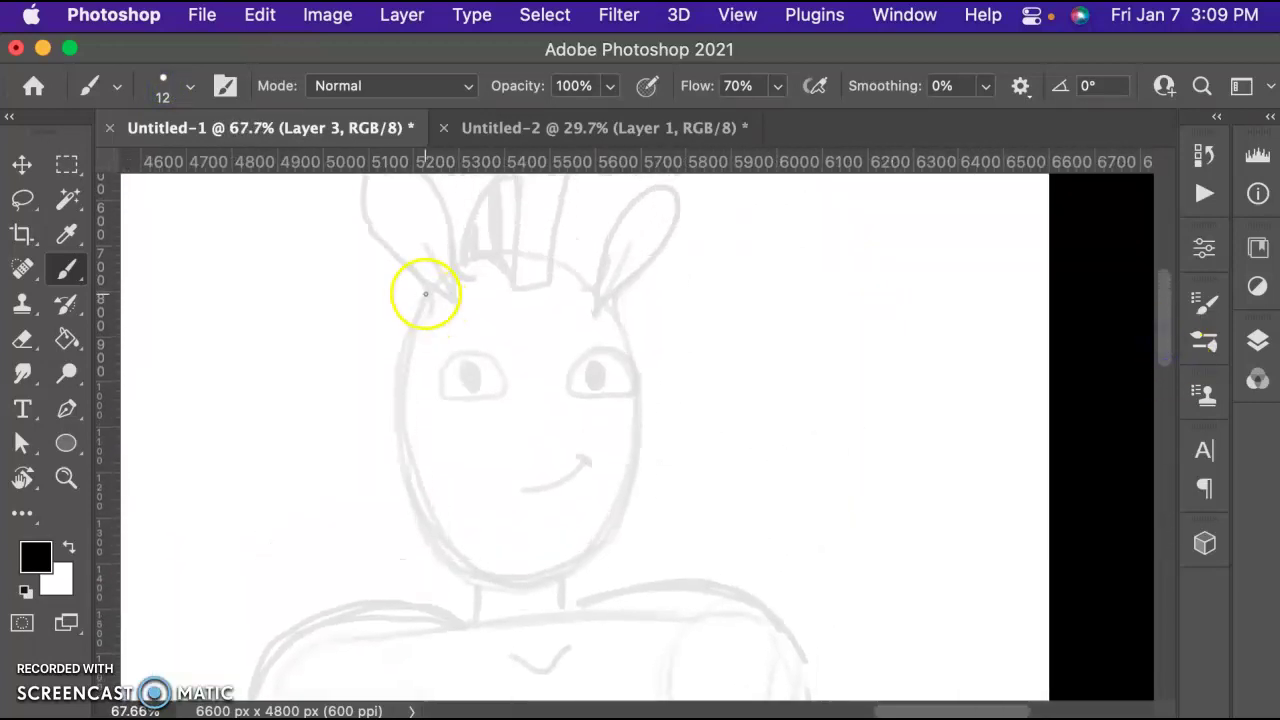
pyautogui.moveTo(423, 294); pyautogui.dragTo(393, 396)
pyautogui.press('super+z')
pyautogui.moveTo(423, 286)
pyautogui.mouseDown()
pyautogui.moveTo(395, 359)
pyautogui.moveTo(395, 455)
pyautogui.moveTo(428, 536)
pyautogui.moveTo(500, 584)
pyautogui.mouseUp()
pyautogui.press('super+z')
pyautogui.moveTo(419, 289)
pyautogui.mouseDown()
pyautogui.moveTo(393, 392)
pyautogui.moveTo(426, 519)
pyautogui.moveTo(505, 582)
pyautogui.mouseUp()
# - Complete the head outline with smooth strokes around the right cheek and crown, leaving a gap for the mane
pyautogui.moveTo(615, 304)
pyautogui.mouseDown()
pyautogui.moveTo(644, 426)
pyautogui.moveTo(613, 532)
pyautogui.moveTo(584, 566)
pyautogui.mouseUp()
pyautogui.press('super+z')
pyautogui.click(526, 586)
pyautogui.moveTo(505, 582)
pyautogui.mouseDown()
pyautogui.moveTo(571, 569)
pyautogui.moveTo(634, 460)
pyautogui.moveTo(617, 309)
pyautogui.moveTo(591, 286)
pyautogui.mouseUp()
pyautogui.press('super+z')
pyautogui.press('super+z')
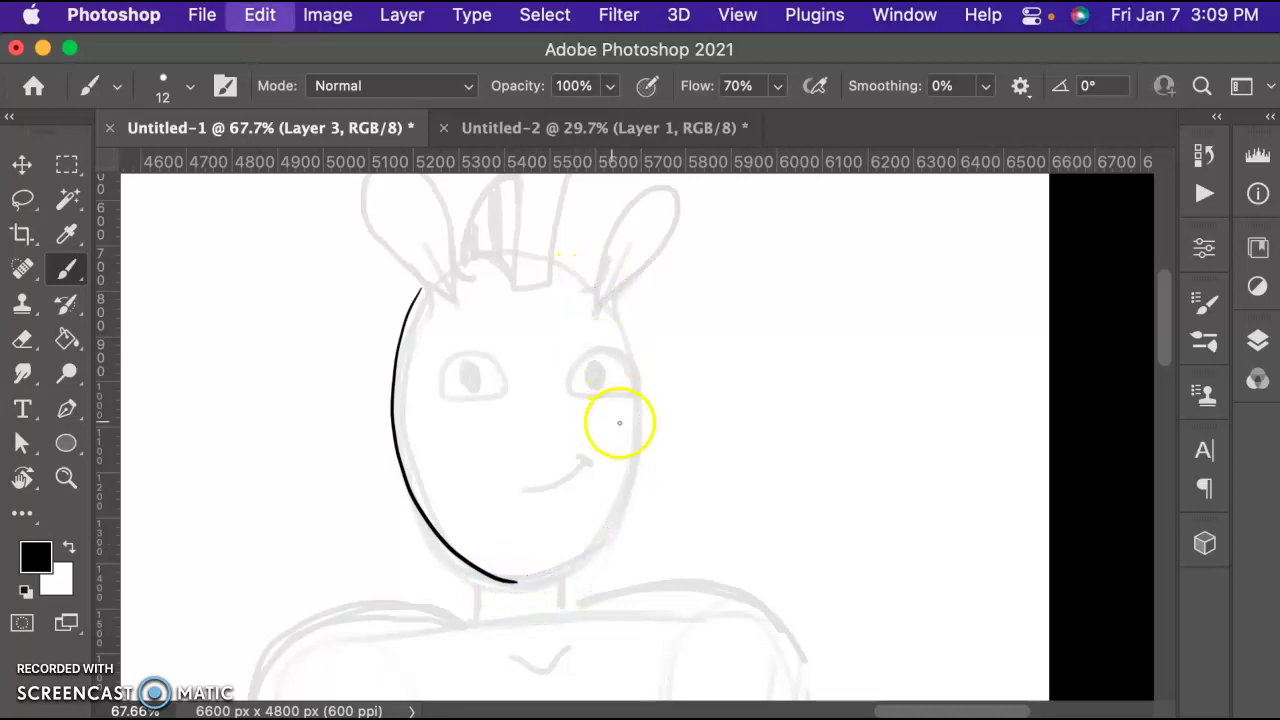
pyautogui.moveTo(480, 263)
pyautogui.mouseDown()
pyautogui.moveTo(413, 309)
pyautogui.moveTo(401, 498)
pyautogui.moveTo(606, 553)
pyautogui.moveTo(619, 304)
pyautogui.moveTo(535, 245)
pyautogui.mouseUp()
pyautogui.moveTo(443, 271); pyautogui.dragTo(487, 245)
# - Ink the left eye with a solid pupil and the right eye's outline, and erase the stray mark beside it
pyautogui.moveTo(504, 371)
pyautogui.mouseDown()
pyautogui.moveTo(461, 353)
pyautogui.moveTo(436, 384)
pyautogui.moveTo(498, 395)
pyautogui.moveTo(499, 363)
pyautogui.moveTo(463, 372)
pyautogui.mouseUp()
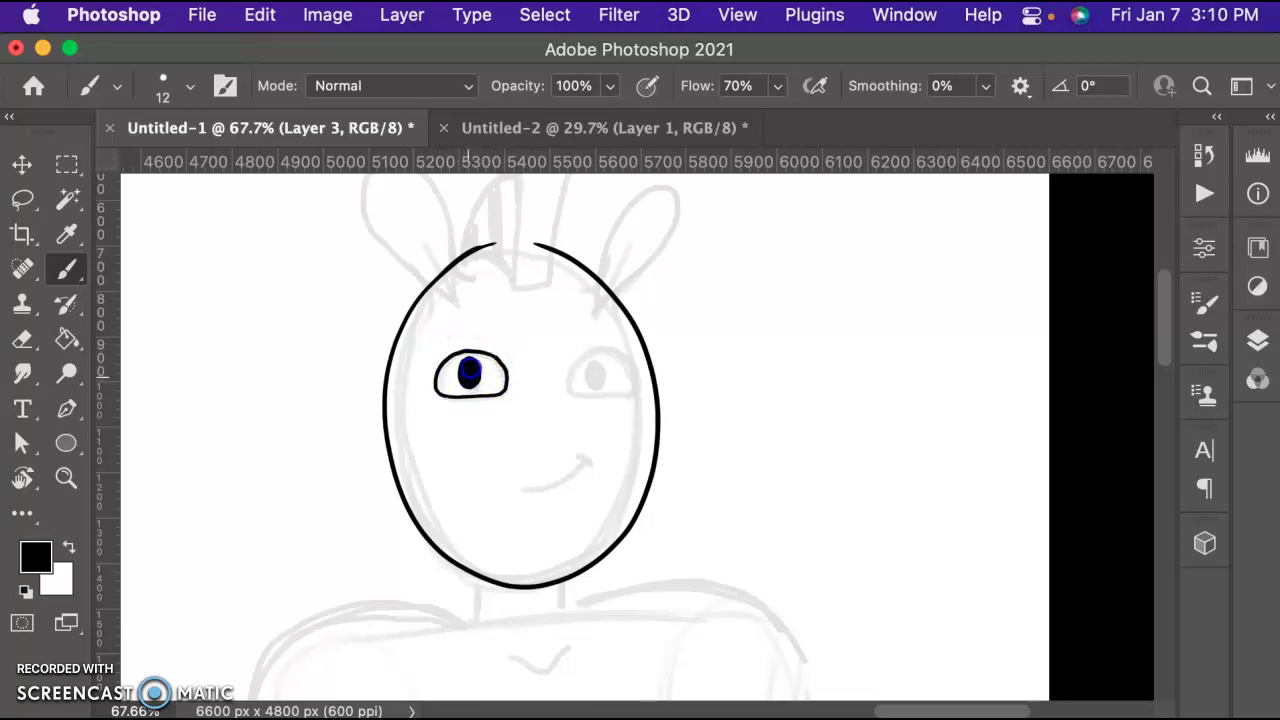
pyautogui.moveTo(574, 385)
pyautogui.mouseDown()
pyautogui.moveTo(633, 352)
pyautogui.moveTo(593, 365)
pyautogui.moveTo(618, 348)
pyautogui.moveTo(651, 359)
pyautogui.moveTo(654, 385)
pyautogui.moveTo(617, 388)
pyautogui.mouseUp()
pyautogui.press('super+z')
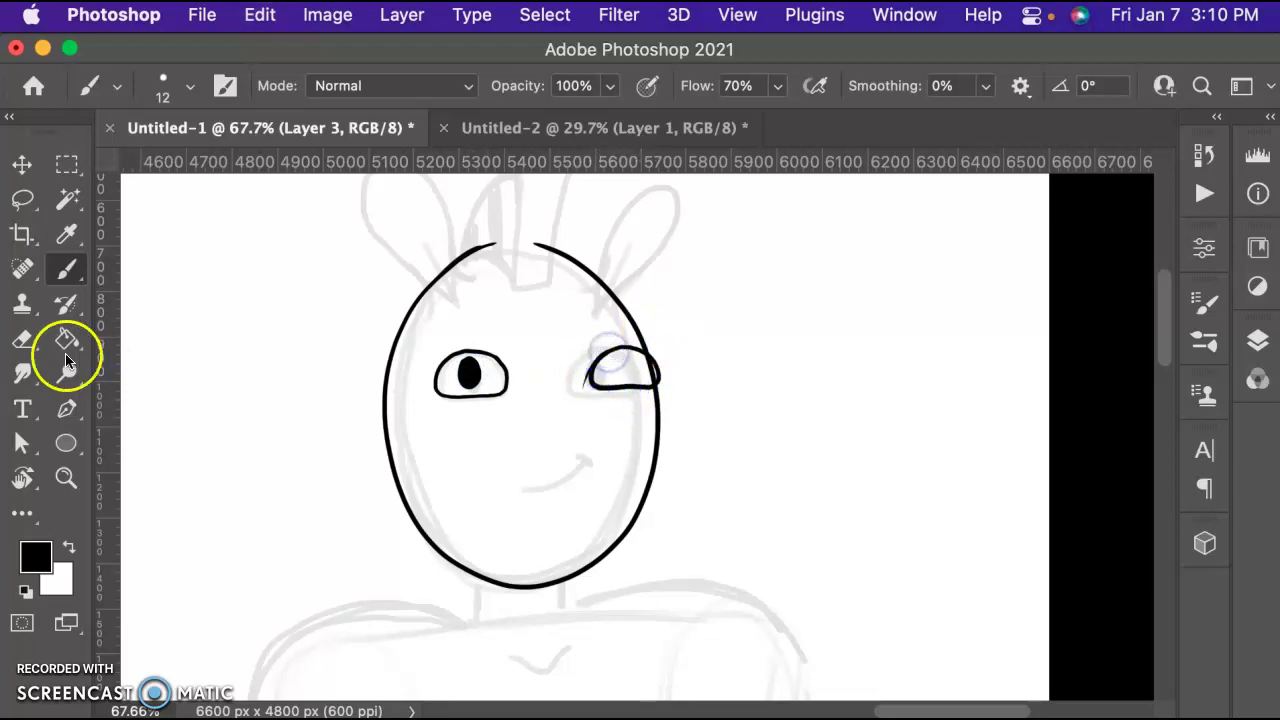
pyautogui.click(22, 338)
pyautogui.moveTo(576, 392); pyautogui.dragTo(578, 344)
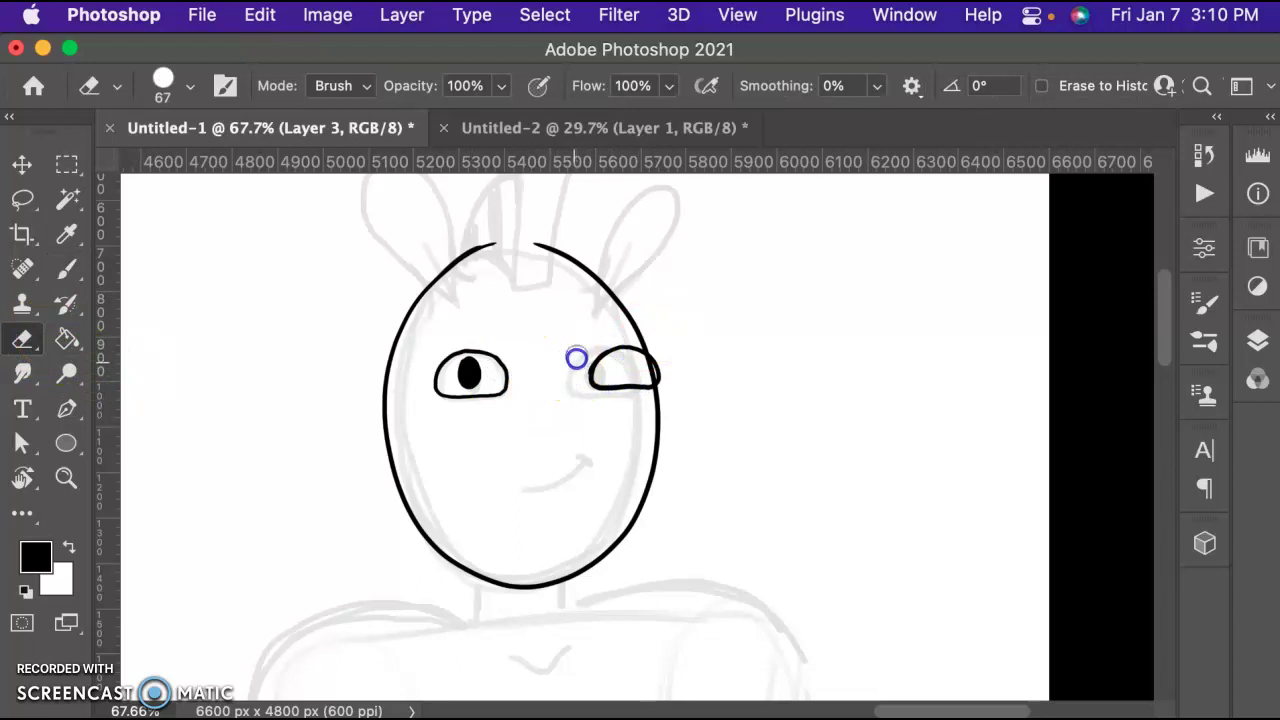
# - Finish the right eye with a clean interior and black pupil, and ink the smirking mouth
pyautogui.click(163, 82)
pyautogui.moveTo(191, 143); pyautogui.dragTo(163, 123)
pyautogui.click(627, 363)
pyautogui.moveTo(627, 363)
pyautogui.mouseDown()
pyautogui.moveTo(648, 369)
pyautogui.moveTo(631, 350)
pyautogui.moveTo(644, 352)
pyautogui.moveTo(654, 383)
pyautogui.moveTo(614, 360)
pyautogui.moveTo(618, 372)
pyautogui.mouseUp()
pyautogui.press('b')
pyautogui.moveTo(548, 501); pyautogui.dragTo(607, 464)
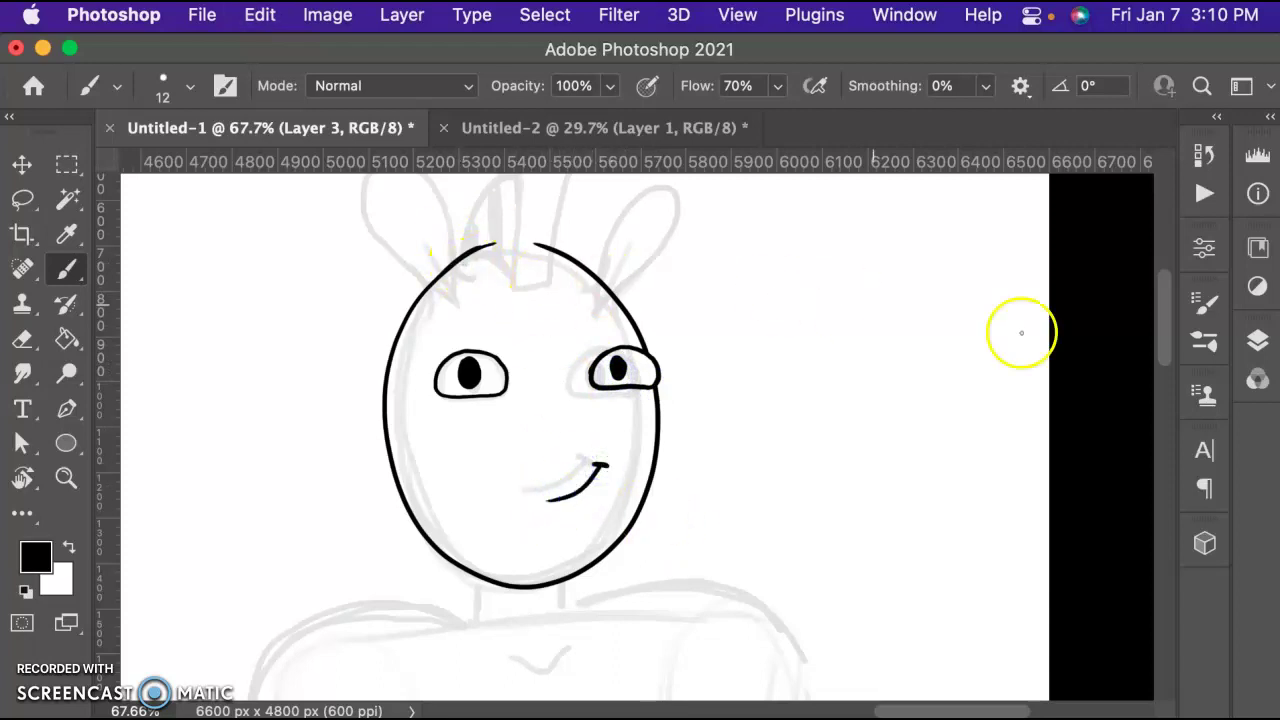
# - Ink the left ear as a teardrop loop following the faded sketch
pyautogui.moveTo(1160, 345); pyautogui.dragTo(1160, 323)
pyautogui.moveTo(455, 393)
pyautogui.mouseDown()
pyautogui.moveTo(452, 334)
pyautogui.moveTo(425, 274)
pyautogui.moveTo(390, 258)
pyautogui.moveTo(366, 285)
pyautogui.moveTo(437, 383)
pyautogui.mouseUp()
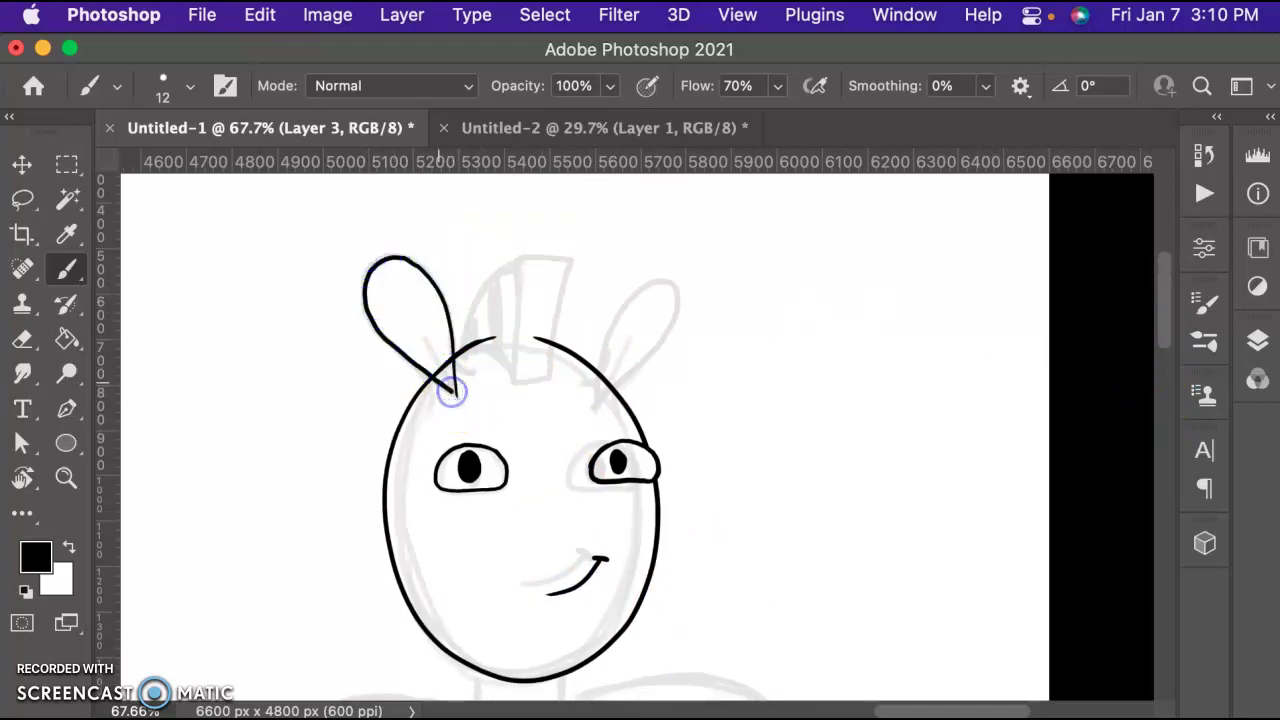
pyautogui.moveTo(451, 335)
pyautogui.mouseDown()
pyautogui.moveTo(468, 371)
pyautogui.moveTo(413, 368)
pyautogui.moveTo(457, 354)
pyautogui.moveTo(452, 330)
pyautogui.moveTo(421, 386)
pyautogui.mouseUp()
pyautogui.press('super+z')
pyautogui.press('super+z')
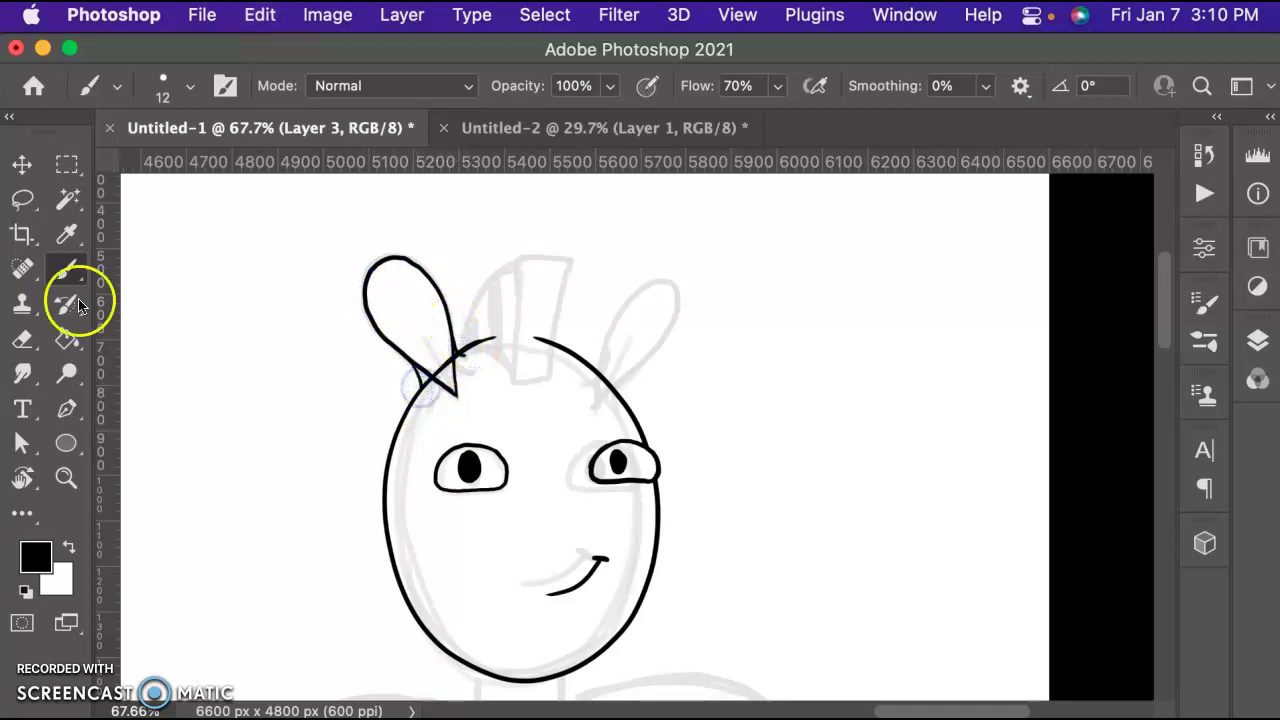
# - Erase the head outline crossing the left ear with a 12 px eraser and touch up the join
pyautogui.click(24, 340)
pyautogui.click(168, 96)
pyautogui.write('12')
pyautogui.press('Return')
pyautogui.click(423, 372)
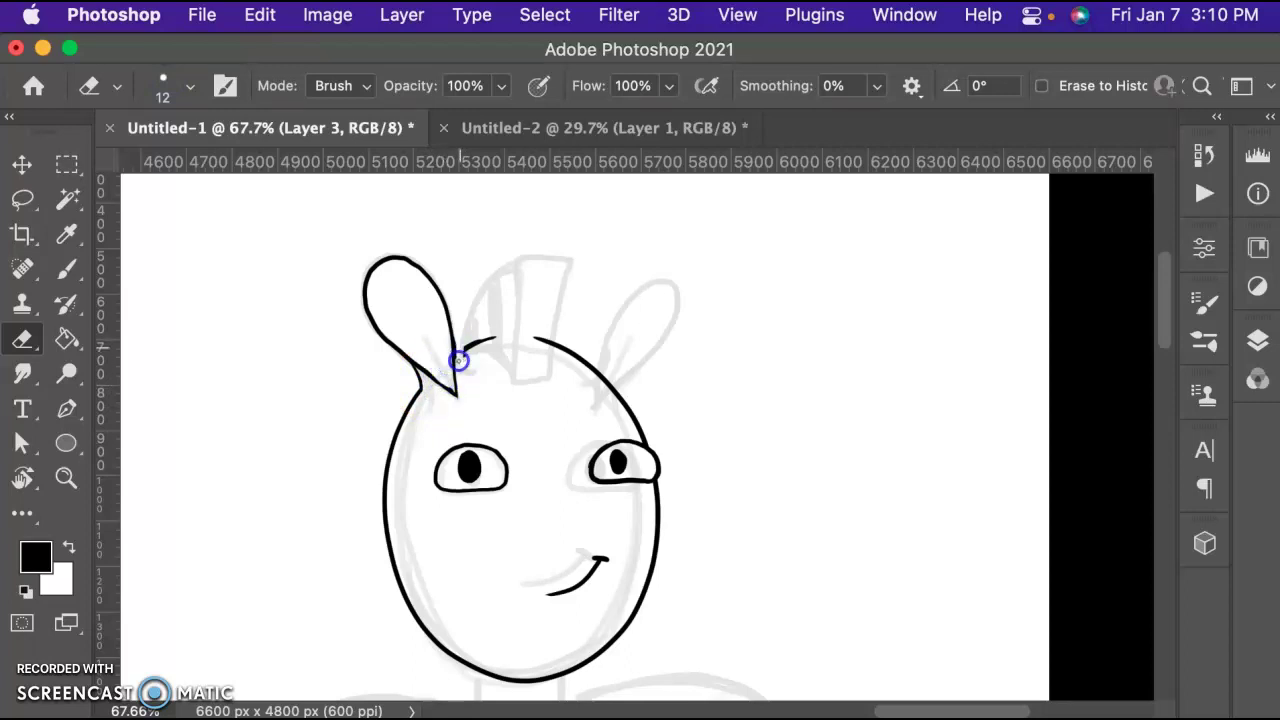
pyautogui.press('b')
pyautogui.click(443, 347)
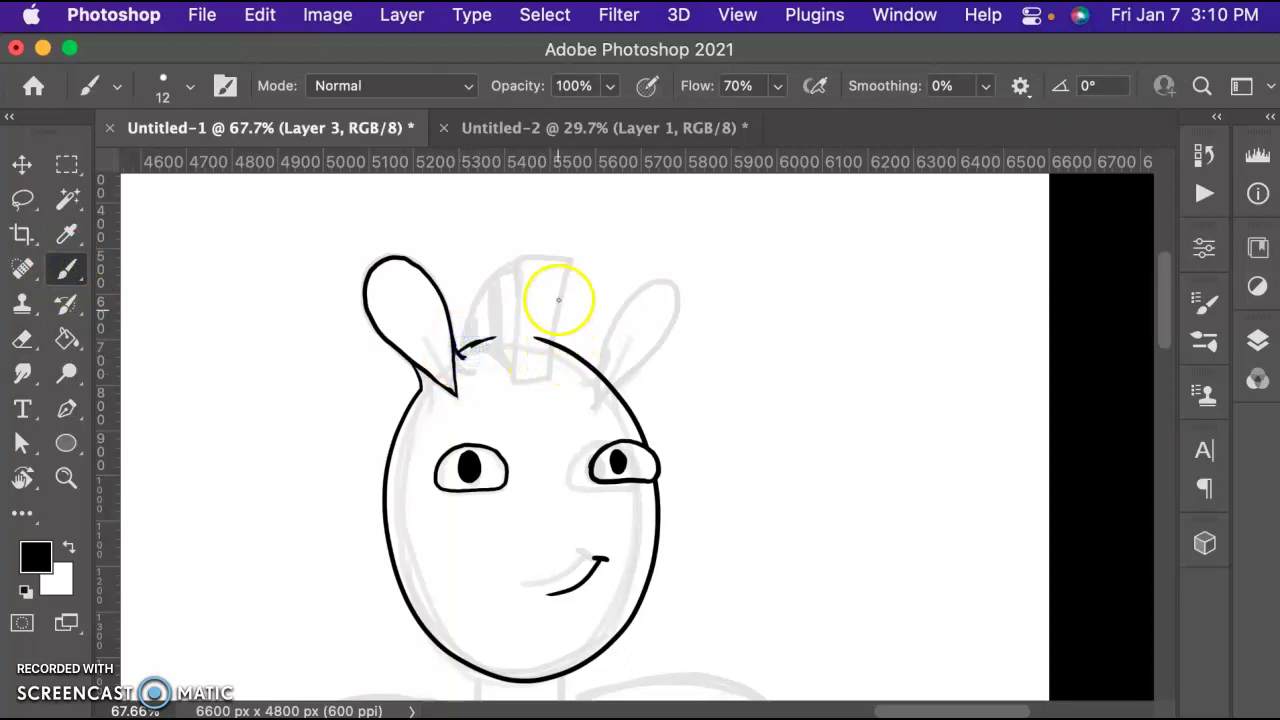
# - Trim the crown line and ink the outline of the upright mane between the ears
pyautogui.click(24, 338)
pyautogui.moveTo(536, 337); pyautogui.dragTo(538, 334)
pyautogui.click(66, 268)
pyautogui.moveTo(569, 266)
pyautogui.mouseDown()
pyautogui.moveTo(548, 380)
pyautogui.moveTo(515, 377)
pyautogui.moveTo(515, 268)
pyautogui.moveTo(572, 265)
pyautogui.moveTo(530, 262)
pyautogui.moveTo(495, 279)
pyautogui.moveTo(463, 337)
pyautogui.mouseUp()
pyautogui.press('super+z')
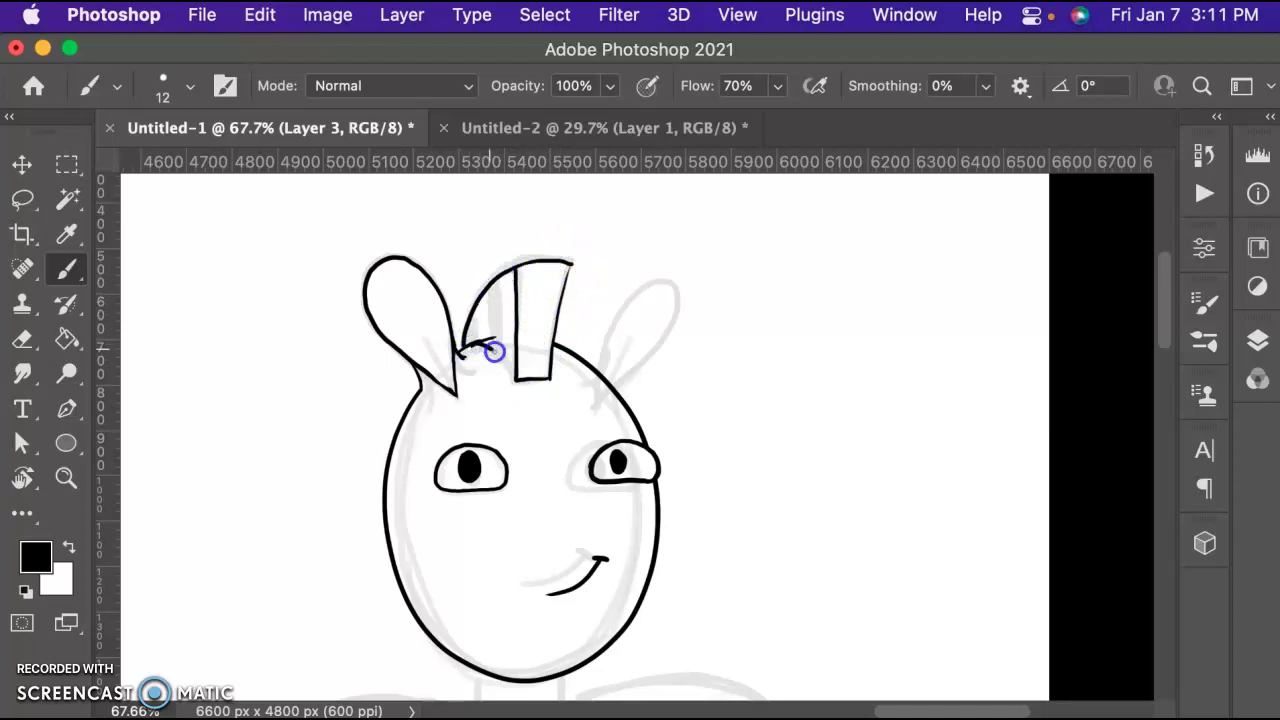
pyautogui.press('super+z')
pyautogui.moveTo(515, 379); pyautogui.dragTo(463, 349)
# - Erase the leftover crown line inside the mane and paint its black stripes
pyautogui.click(22, 340)
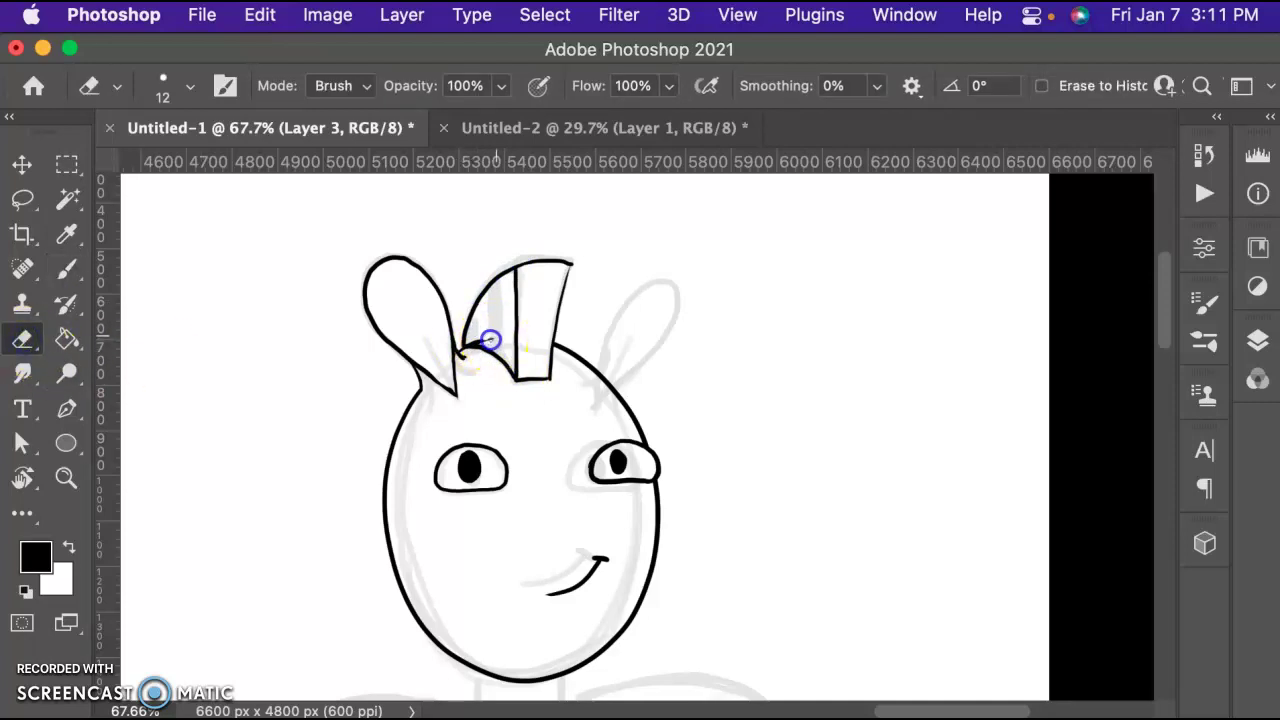
pyautogui.click(66, 268)
pyautogui.moveTo(498, 282)
pyautogui.mouseDown()
pyautogui.moveTo(500, 350)
pyautogui.moveTo(481, 347)
pyautogui.mouseUp()
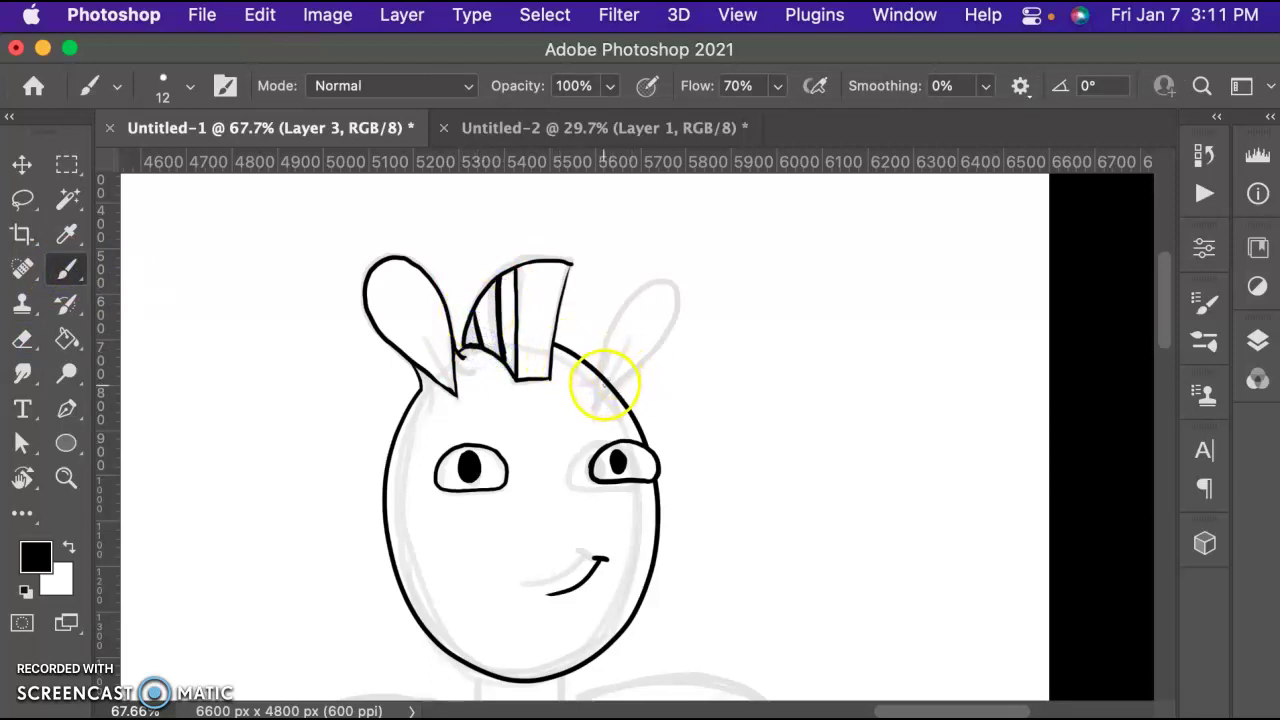
# - Ink the right ear with inner-ear accents and erase the head outline running through it
pyautogui.moveTo(602, 392)
pyautogui.mouseDown()
pyautogui.moveTo(637, 290)
pyautogui.moveTo(673, 302)
pyautogui.moveTo(661, 342)
pyautogui.moveTo(604, 394)
pyautogui.moveTo(613, 320)
pyautogui.mouseUp()
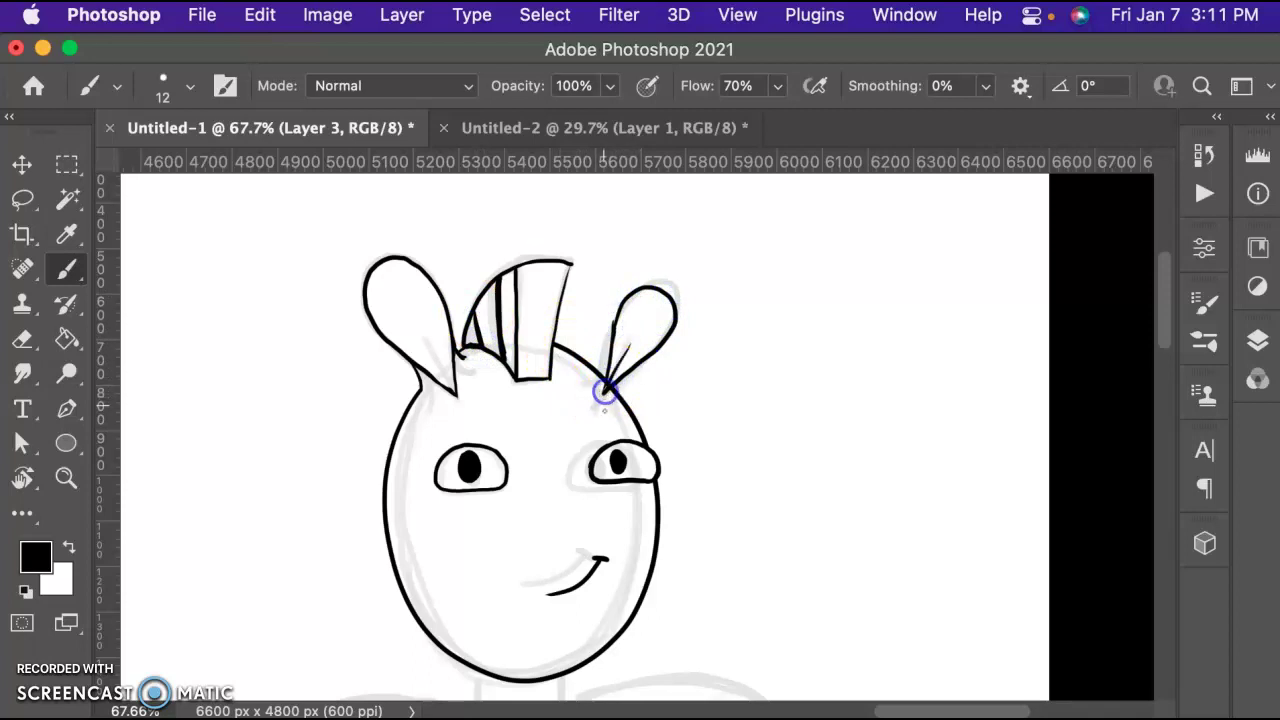
pyautogui.moveTo(432, 352); pyautogui.dragTo(458, 395)
pyautogui.click(27, 338)
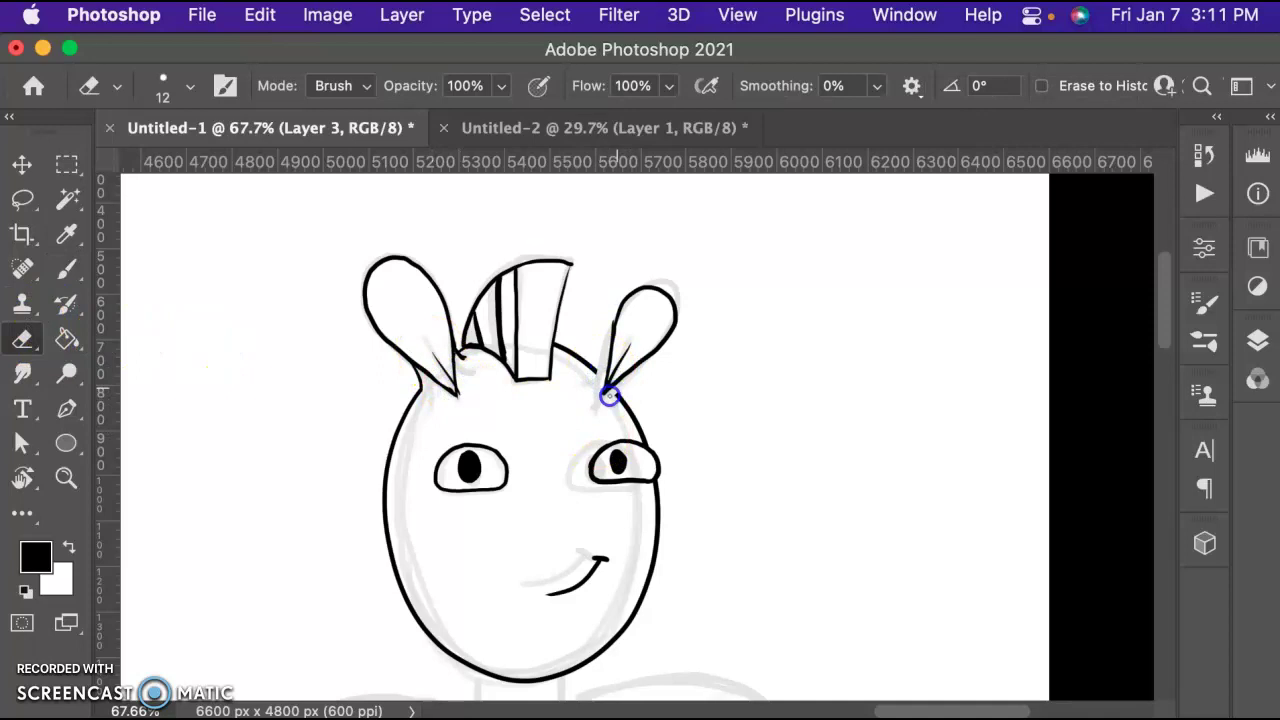
pyautogui.click(66, 268)
pyautogui.click(614, 392)
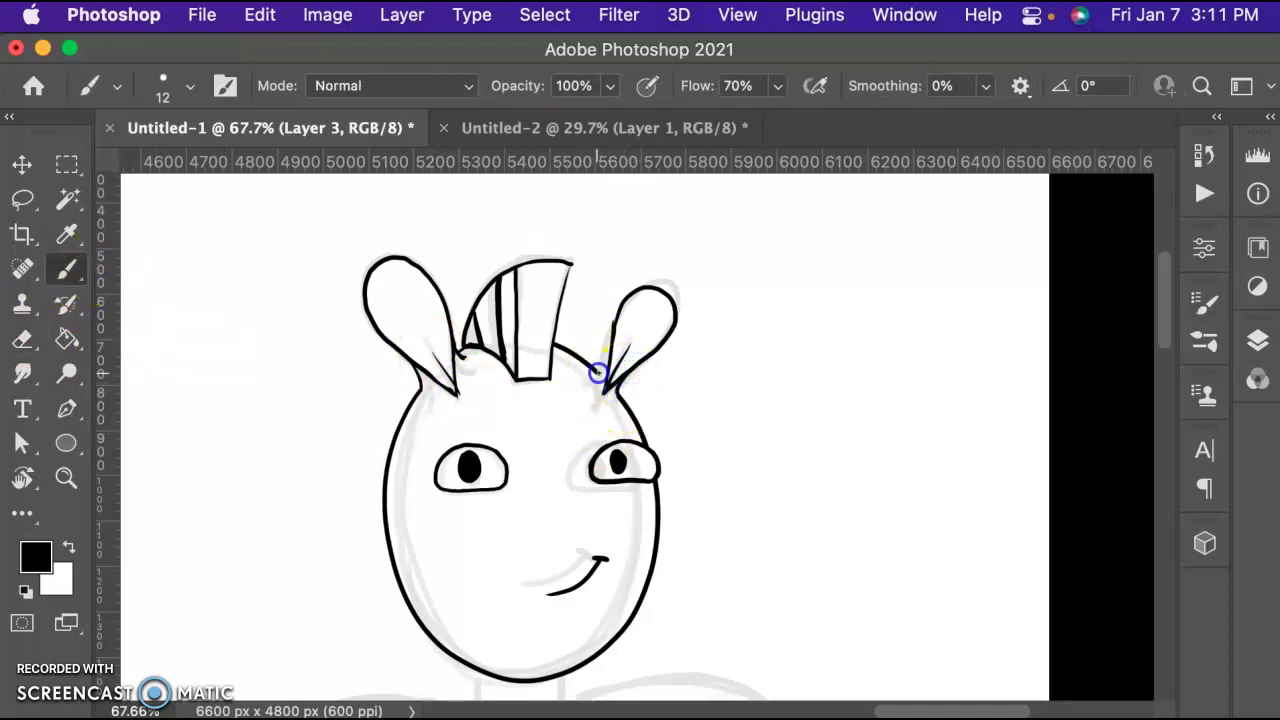
# - Erase the right ear and redraw it wider, joined to the head
pyautogui.moveTo(613, 337); pyautogui.dragTo(620, 306)
pyautogui.click(599, 373)
pyautogui.press('super+z')
pyautogui.press('l')
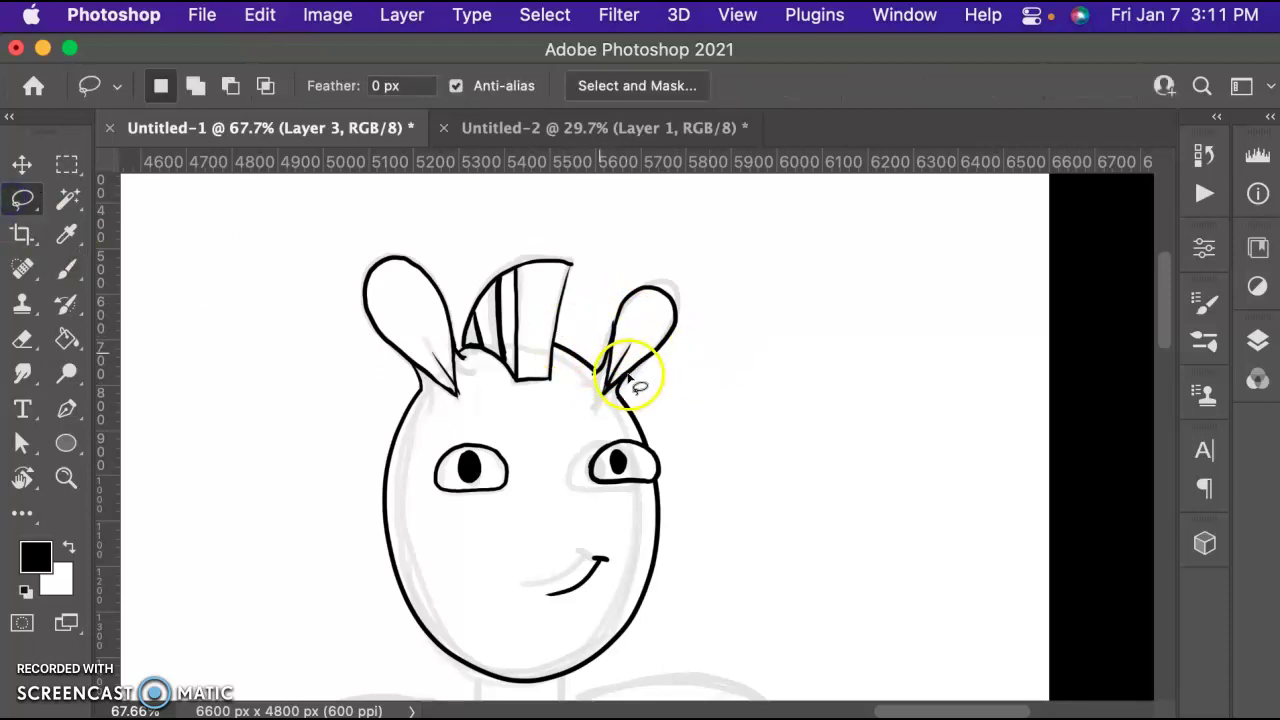
pyautogui.click(22, 339)
pyautogui.moveTo(634, 294); pyautogui.dragTo(610, 342)
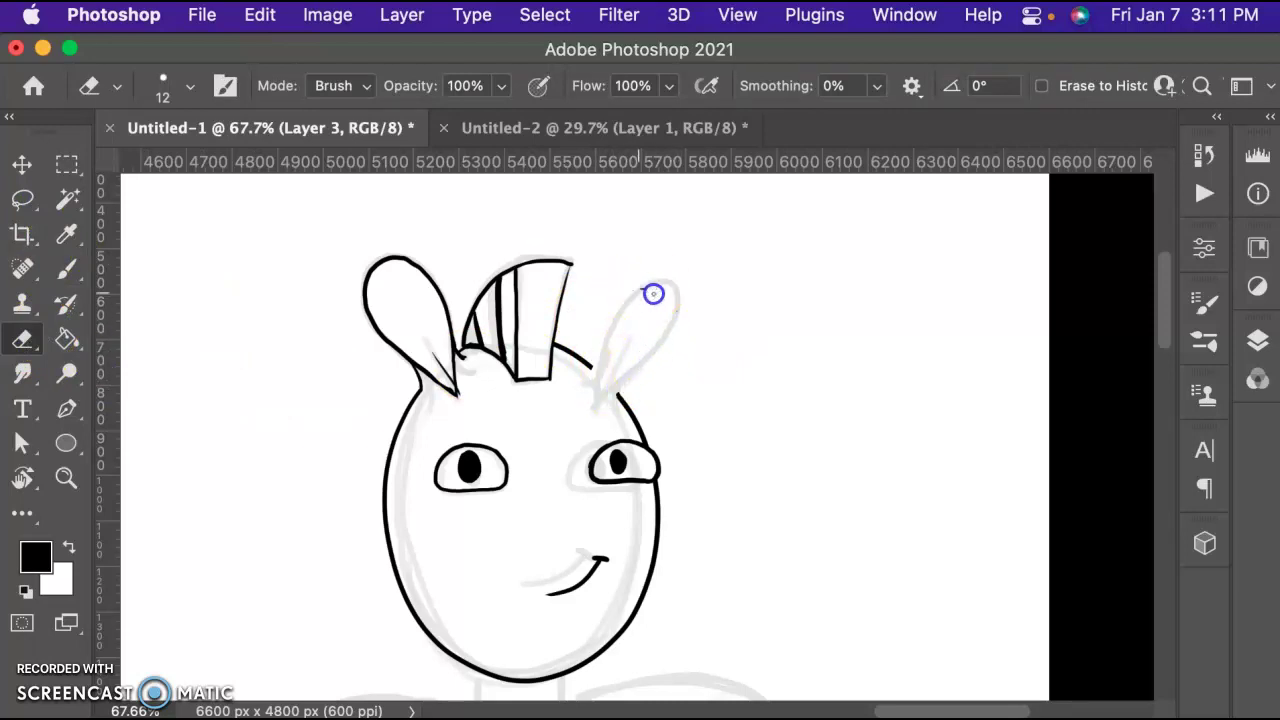
pyautogui.press('b')
pyautogui.moveTo(600, 391); pyautogui.dragTo(604, 374)
pyautogui.moveTo(691, 295)
pyautogui.mouseDown()
pyautogui.moveTo(687, 329)
pyautogui.moveTo(600, 362)
pyautogui.mouseUp()
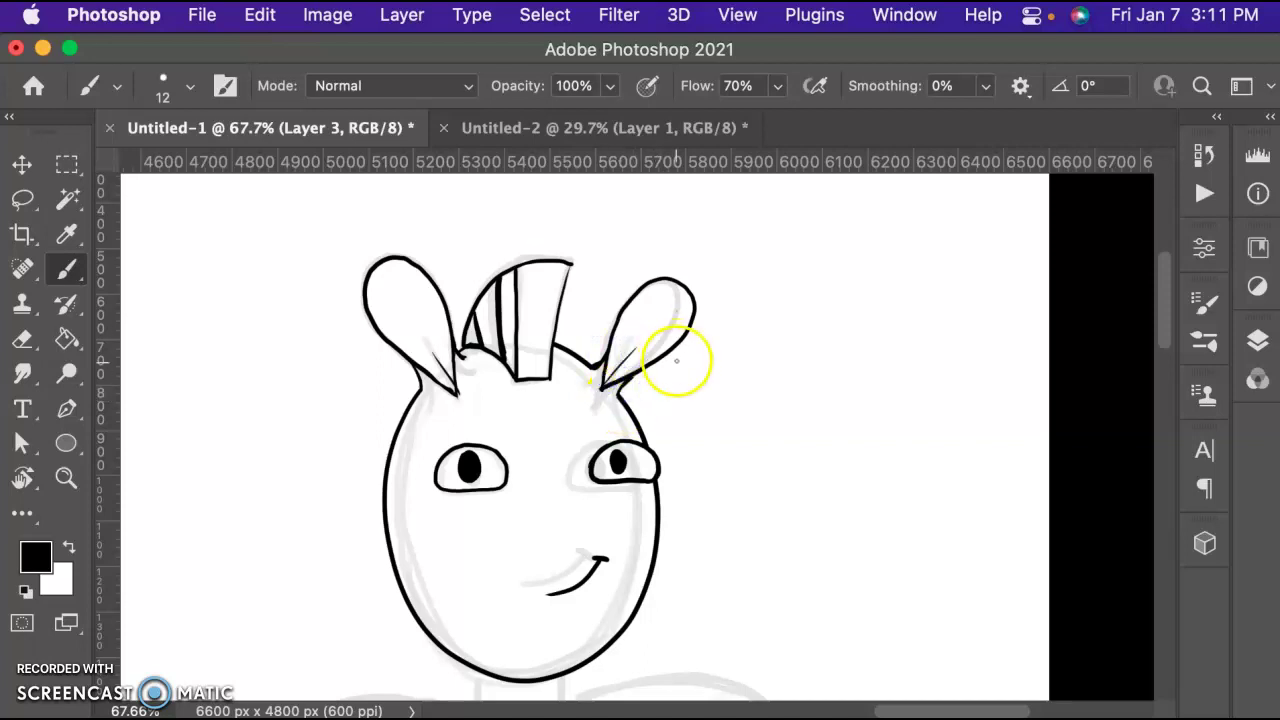
# - Compare the ears with the reference, then enlarge the eraser to 38 px and erase both ear outlines
pyautogui.scroll(-6, 680, 345)
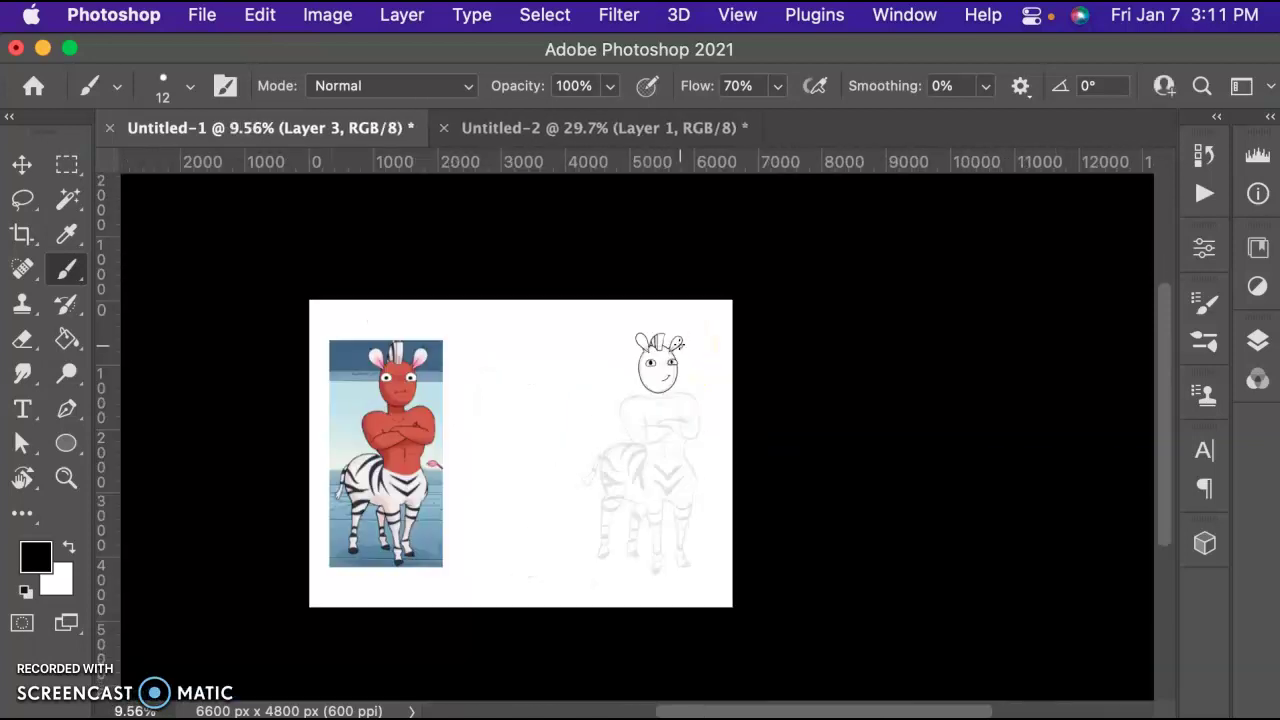
pyautogui.scroll(2, 678, 343)
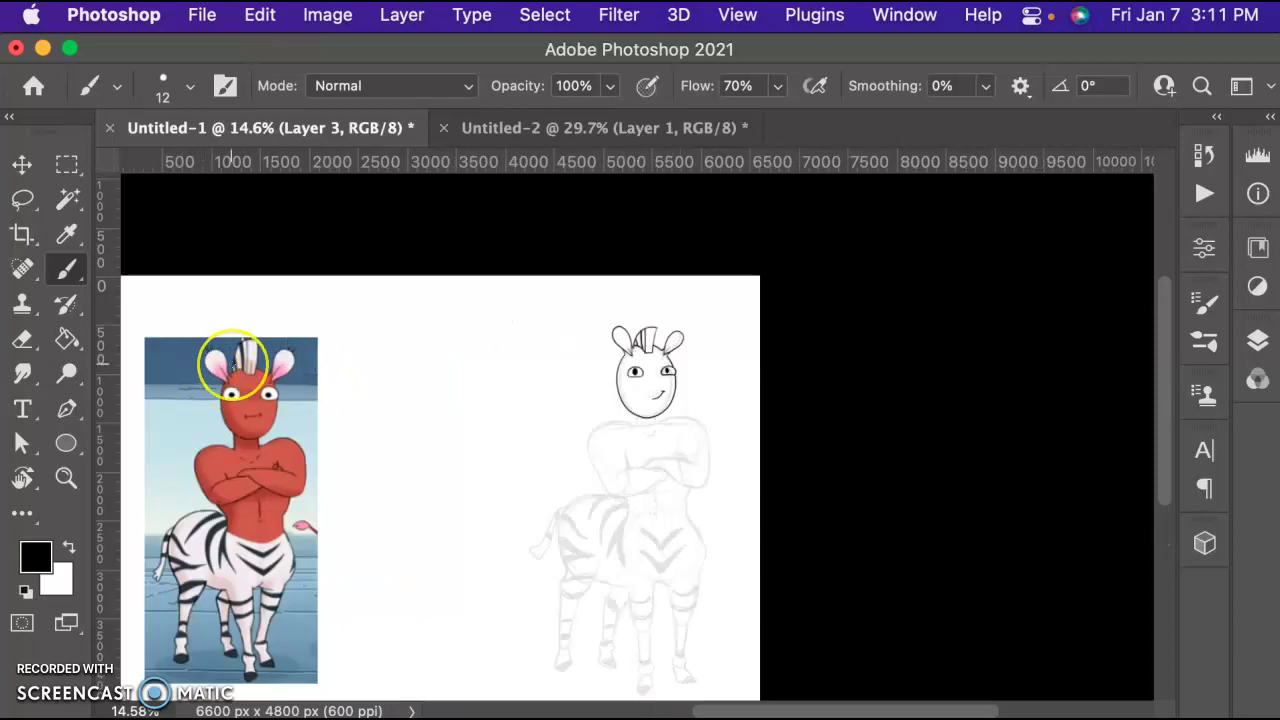
pyautogui.scroll(4, 729, 354)
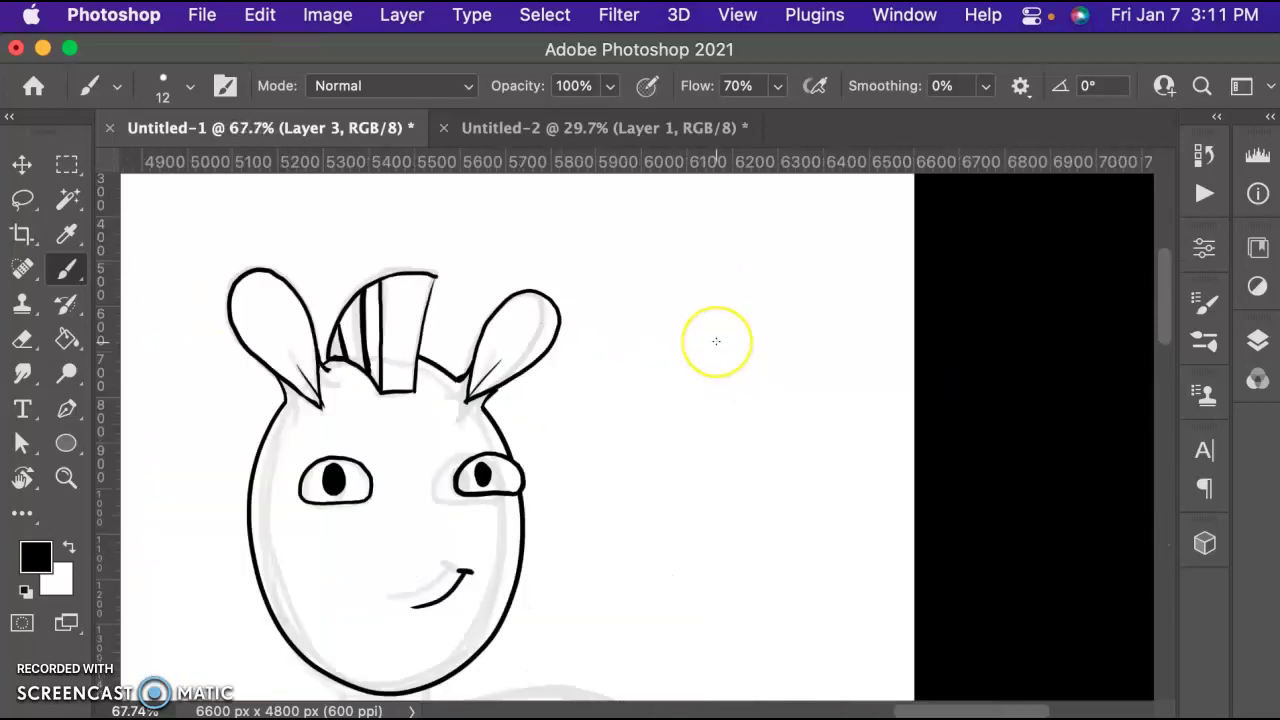
pyautogui.hscroll(-5, 900, 707)
pyautogui.click(22, 303)
pyautogui.click(22, 338)
pyautogui.click(178, 86)
pyautogui.moveTo(155, 170); pyautogui.dragTo(163, 170)
pyautogui.click(163, 91)
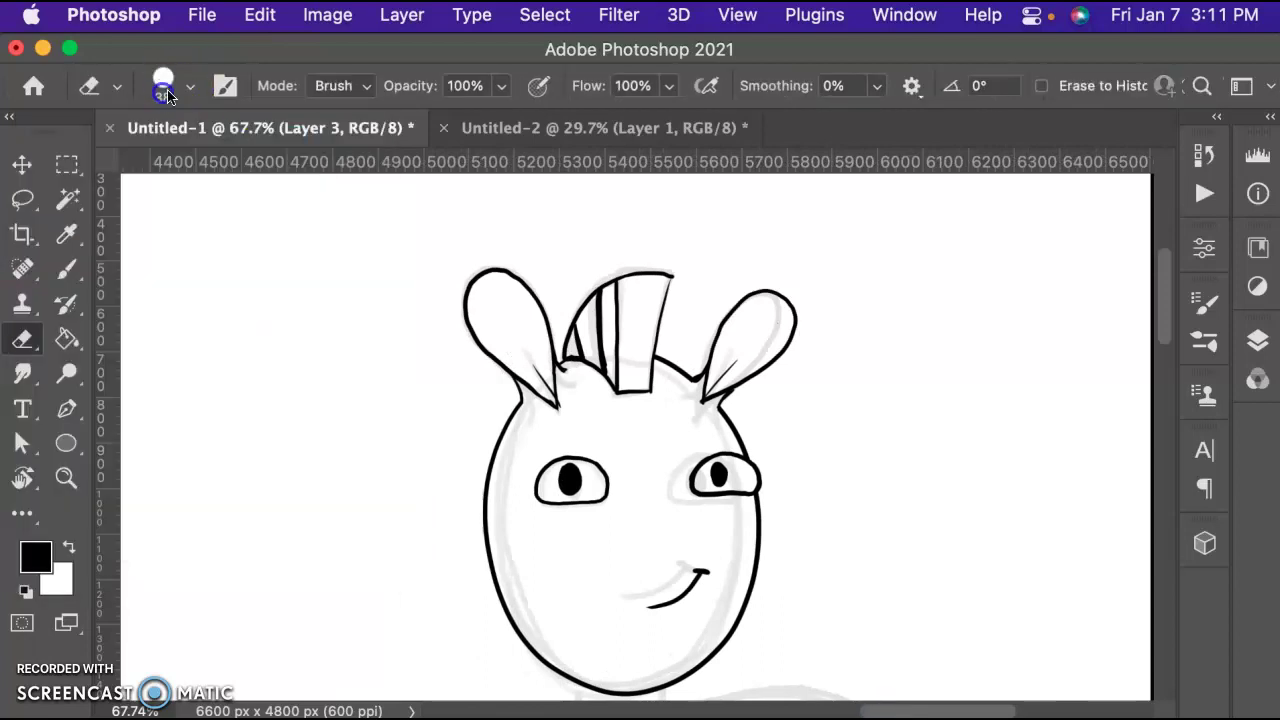
pyautogui.moveTo(737, 306)
pyautogui.mouseDown()
pyautogui.moveTo(722, 321)
pyautogui.moveTo(749, 289)
pyautogui.moveTo(806, 343)
pyautogui.mouseUp()
pyautogui.moveTo(491, 257)
pyautogui.mouseDown()
pyautogui.moveTo(502, 363)
pyautogui.moveTo(554, 414)
pyautogui.moveTo(570, 395)
pyautogui.moveTo(558, 411)
pyautogui.moveTo(551, 326)
pyautogui.mouseUp()
# - Redraw both ears larger and rounder, and connect their bases to the head outline
pyautogui.press('b')
pyautogui.moveTo(483, 266)
pyautogui.mouseDown()
pyautogui.moveTo(456, 290)
pyautogui.moveTo(459, 337)
pyautogui.moveTo(545, 398)
pyautogui.mouseUp()
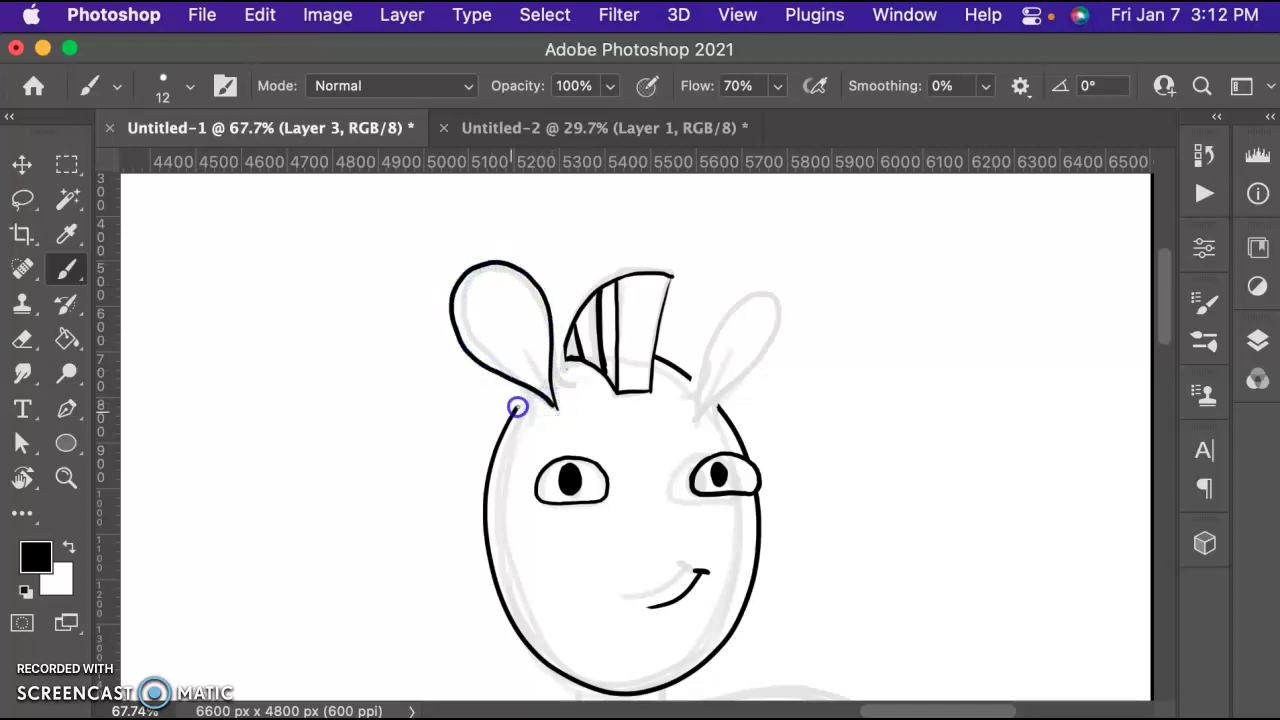
pyautogui.moveTo(552, 350); pyautogui.dragTo(568, 370)
pyautogui.click(500, 378)
pyautogui.moveTo(699, 410)
pyautogui.mouseDown()
pyautogui.moveTo(707, 320)
pyautogui.moveTo(737, 290)
pyautogui.mouseUp()
pyautogui.press('cmd+z')
pyautogui.moveTo(699, 406)
pyautogui.mouseDown()
pyautogui.moveTo(718, 318)
pyautogui.moveTo(743, 283)
pyautogui.moveTo(773, 283)
pyautogui.moveTo(795, 316)
pyautogui.moveTo(719, 391)
pyautogui.mouseUp()
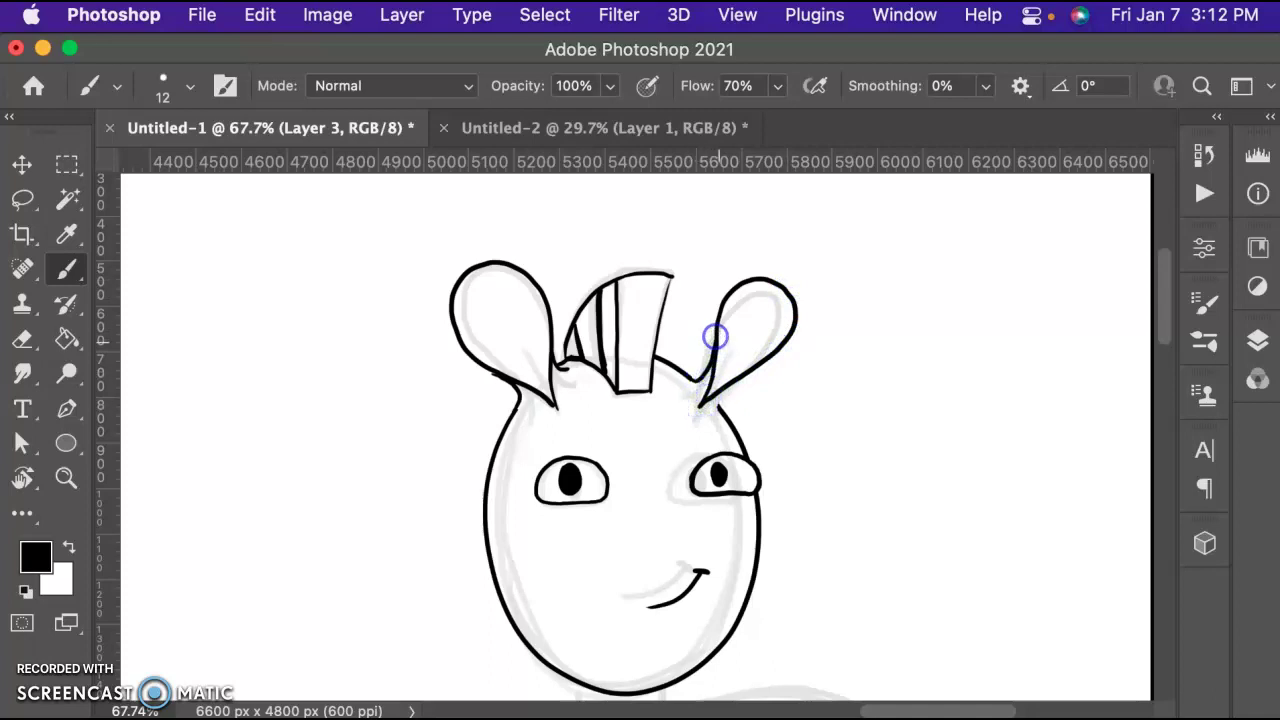
# - Add short hair strokes at both ear tips and fold lines inside the ears
pyautogui.moveTo(449, 268); pyautogui.dragTo(471, 280)
pyautogui.moveTo(471, 251); pyautogui.dragTo(485, 276)
pyautogui.moveTo(769, 273); pyautogui.dragTo(794, 298)
pyautogui.moveTo(705, 400); pyautogui.dragTo(730, 370)
pyautogui.moveTo(535, 365); pyautogui.dragTo(550, 399)
# - Ink the neck sides, the left shoulder and arm, and the upper edge of its folded forearm
pyautogui.moveTo(1163, 323); pyautogui.dragTo(1163, 326)
pyautogui.scroll(-6, 760, 380)
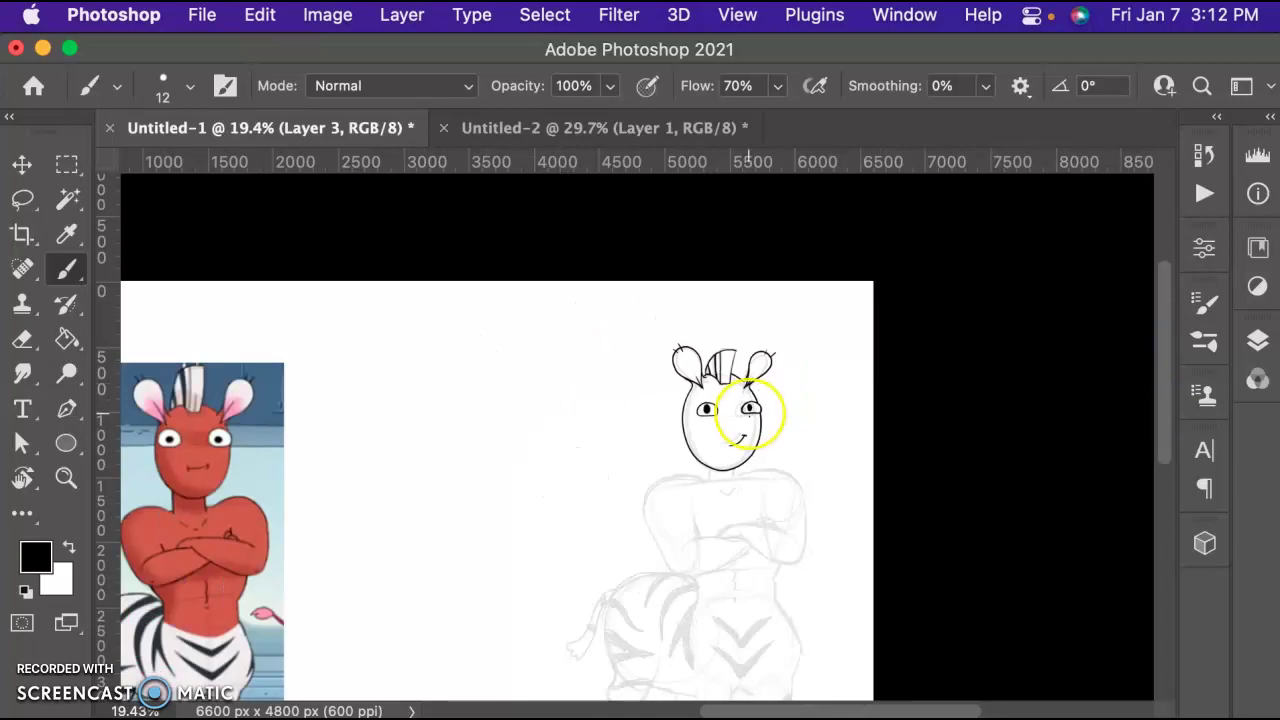
pyautogui.scroll(4, 757, 409)
pyautogui.moveTo(1169, 322); pyautogui.dragTo(1163, 386)
pyautogui.moveTo(641, 336); pyautogui.dragTo(641, 366)
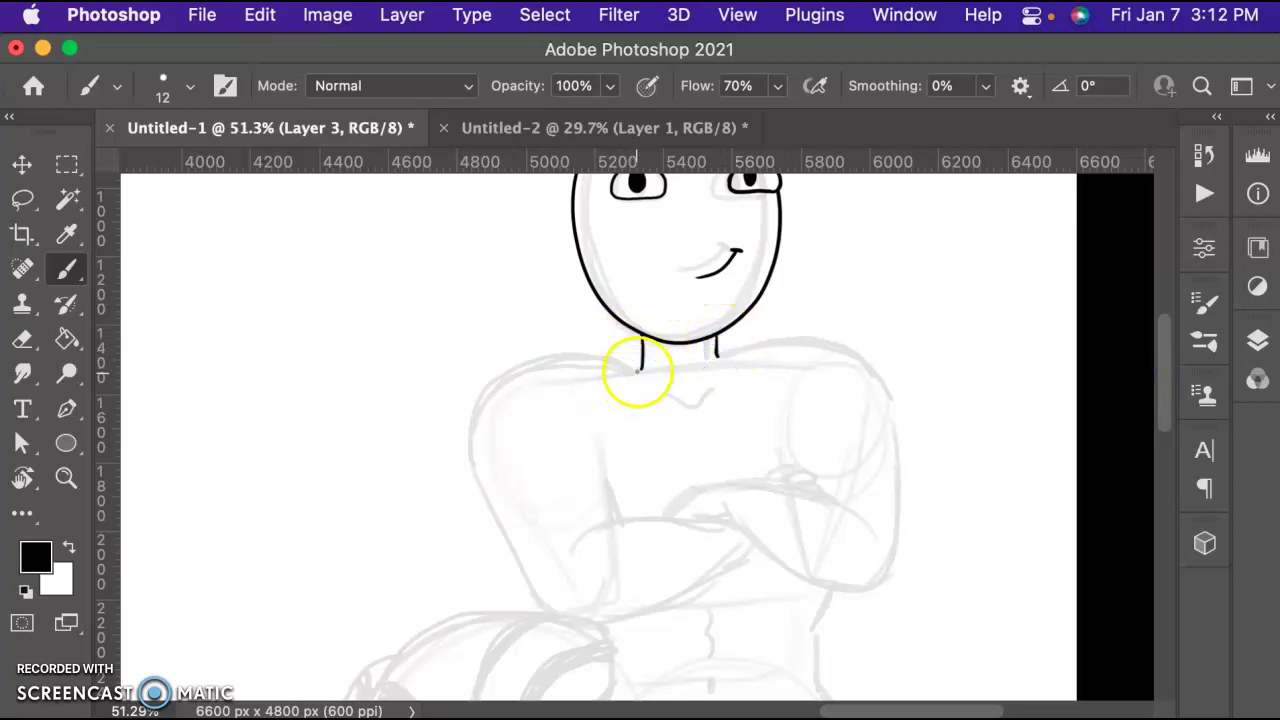
pyautogui.moveTo(638, 366)
pyautogui.mouseDown()
pyautogui.moveTo(489, 391)
pyautogui.moveTo(477, 452)
pyautogui.moveTo(530, 579)
pyautogui.moveTo(596, 631)
pyautogui.moveTo(688, 601)
pyautogui.moveTo(759, 546)
pyautogui.mouseUp()
pyautogui.moveTo(726, 518)
pyautogui.mouseDown()
pyautogui.moveTo(617, 519)
pyautogui.moveTo(563, 557)
pyautogui.mouseUp()
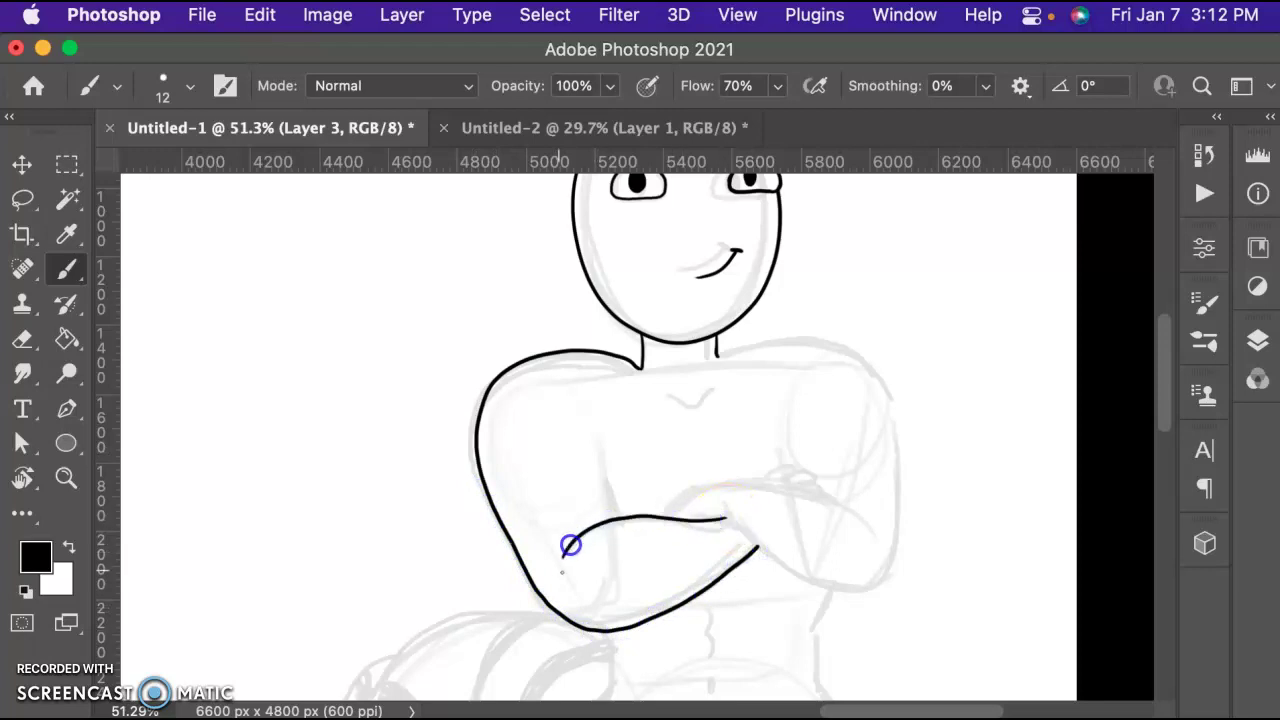
pyautogui.moveTo(625, 517)
pyautogui.mouseDown()
pyautogui.moveTo(609, 472)
pyautogui.moveTo(626, 514)
pyautogui.mouseUp()
pyautogui.press('super+z')
# - Ink the right shoulder, arm and folded forearm with a short left armpit line, then clean the forearm crossing with the eraser
pyautogui.moveTo(746, 356)
pyautogui.mouseDown()
pyautogui.moveTo(731, 349)
pyautogui.moveTo(888, 418)
pyautogui.moveTo(903, 526)
pyautogui.moveTo(766, 557)
pyautogui.moveTo(674, 514)
pyautogui.moveTo(808, 484)
pyautogui.moveTo(872, 526)
pyautogui.mouseUp()
pyautogui.click(24, 339)
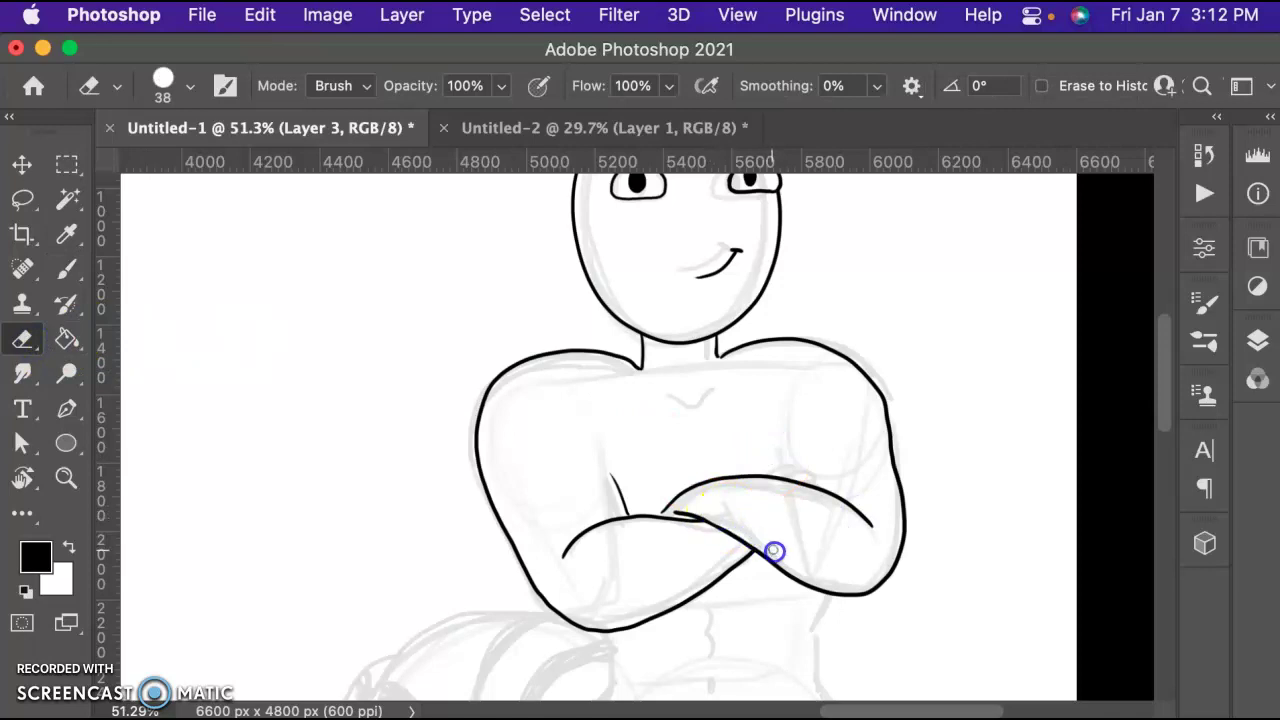
# - Ink the fingers resting on the right upper arm, the short crease above them and the V-shaped collarbone mark
pyautogui.click(67, 270)
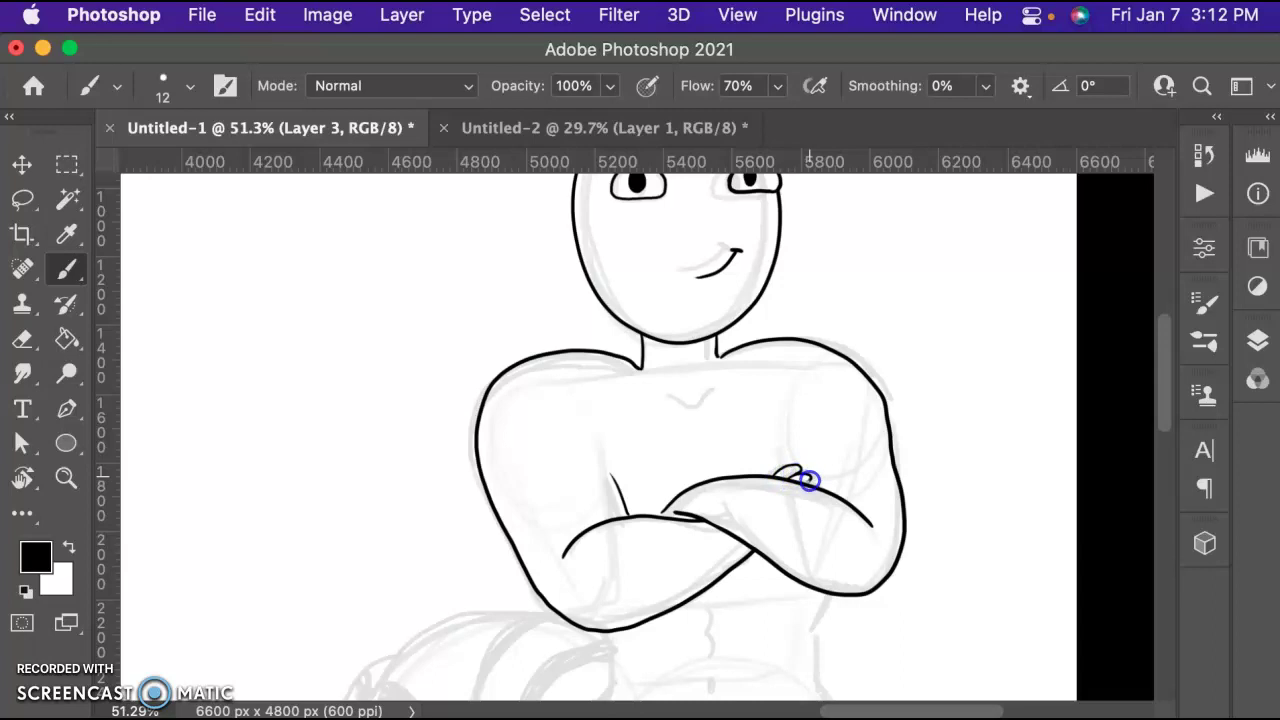
pyautogui.moveTo(796, 447); pyautogui.dragTo(800, 468)
pyautogui.click(809, 528)
pyautogui.click(763, 433)
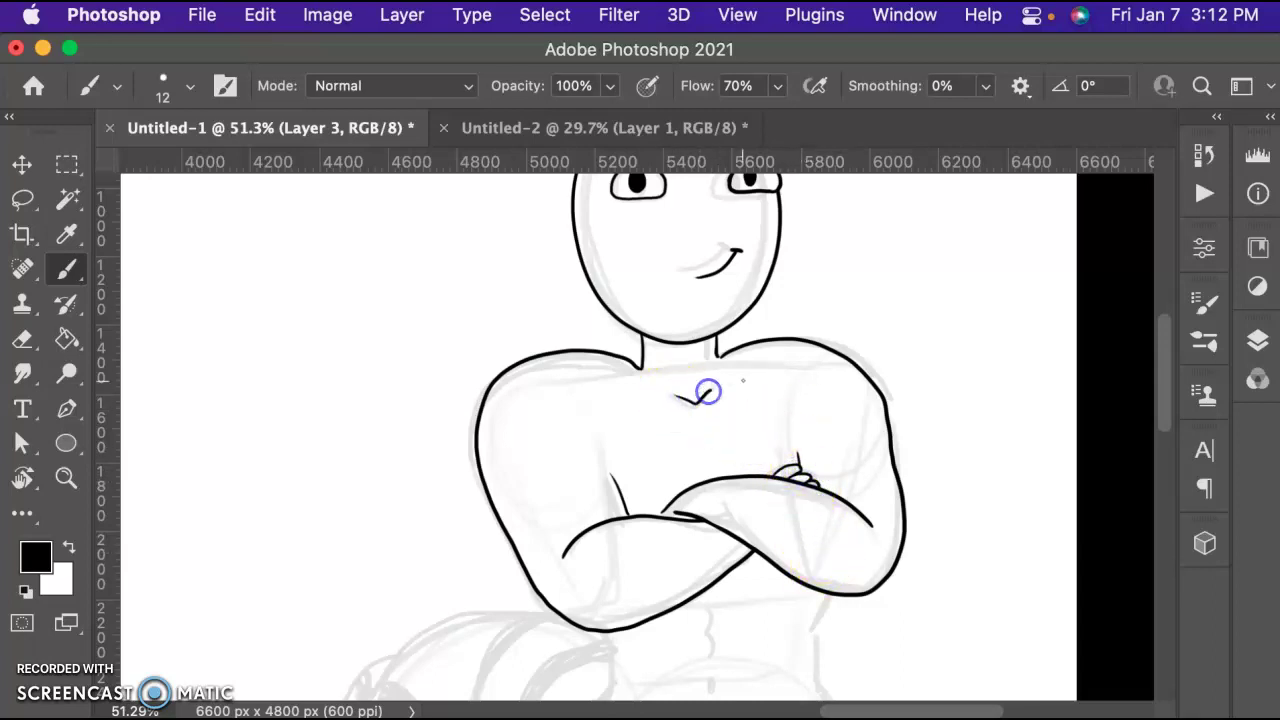
# - Ink both sides of the waist below the folded arms, the wavy abdomen centre line and the navel
pyautogui.moveTo(1161, 365); pyautogui.dragTo(1162, 438)
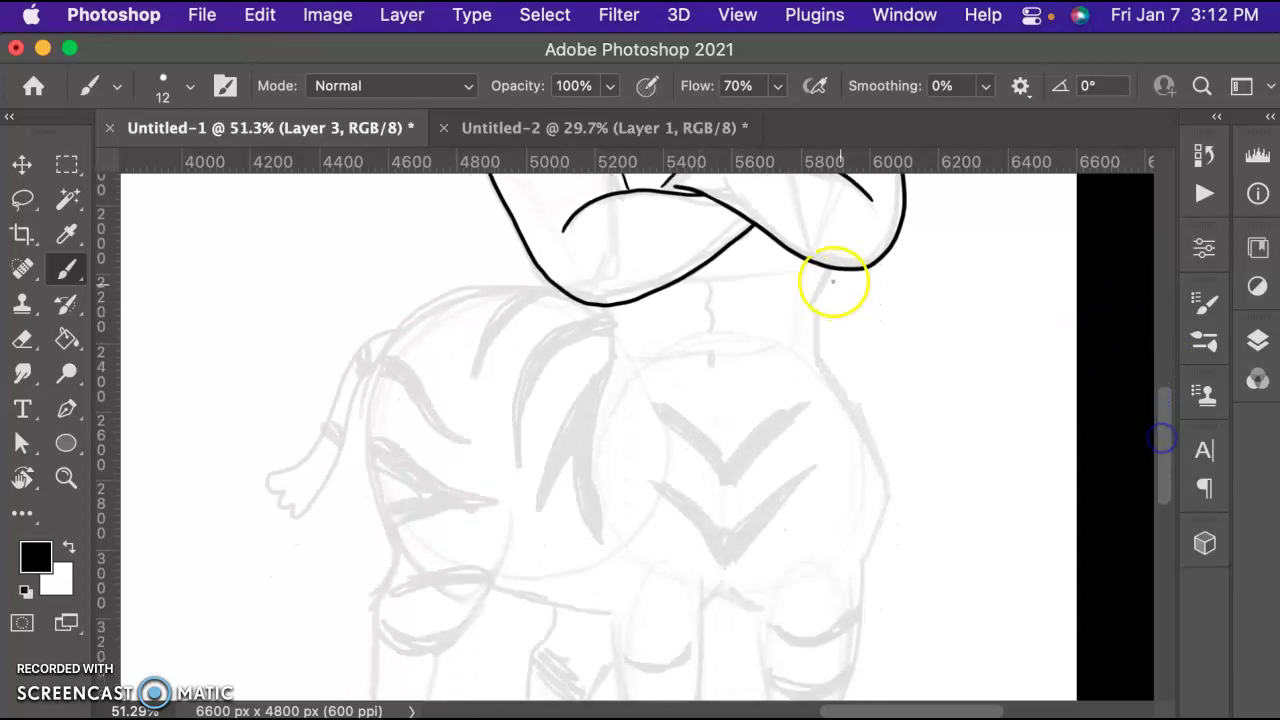
pyautogui.moveTo(818, 328); pyautogui.dragTo(815, 385)
pyautogui.moveTo(607, 306); pyautogui.dragTo(611, 372)
pyautogui.moveTo(716, 288); pyautogui.dragTo(718, 309)
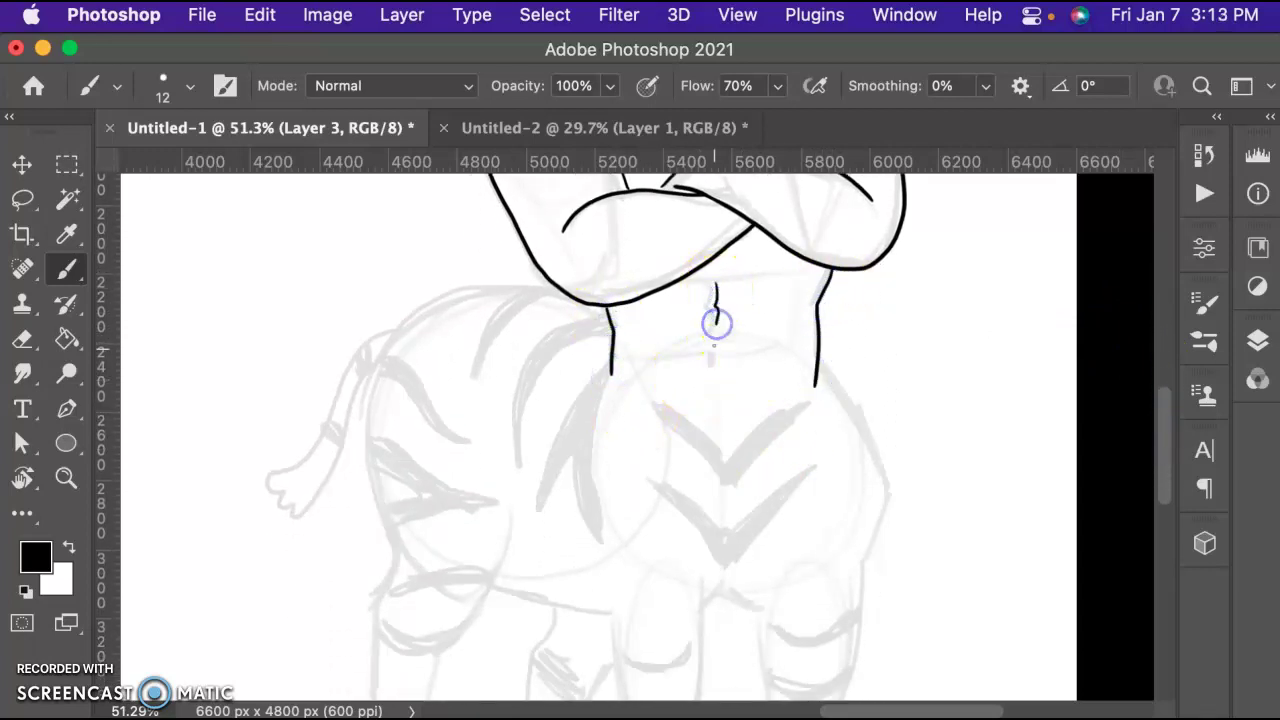
# - Ink the right contour of the horse chest from the waist to the front leg, undoing and redrawing strokes until it follows the sketch
pyautogui.moveTo(1163, 415); pyautogui.dragTo(1163, 437)
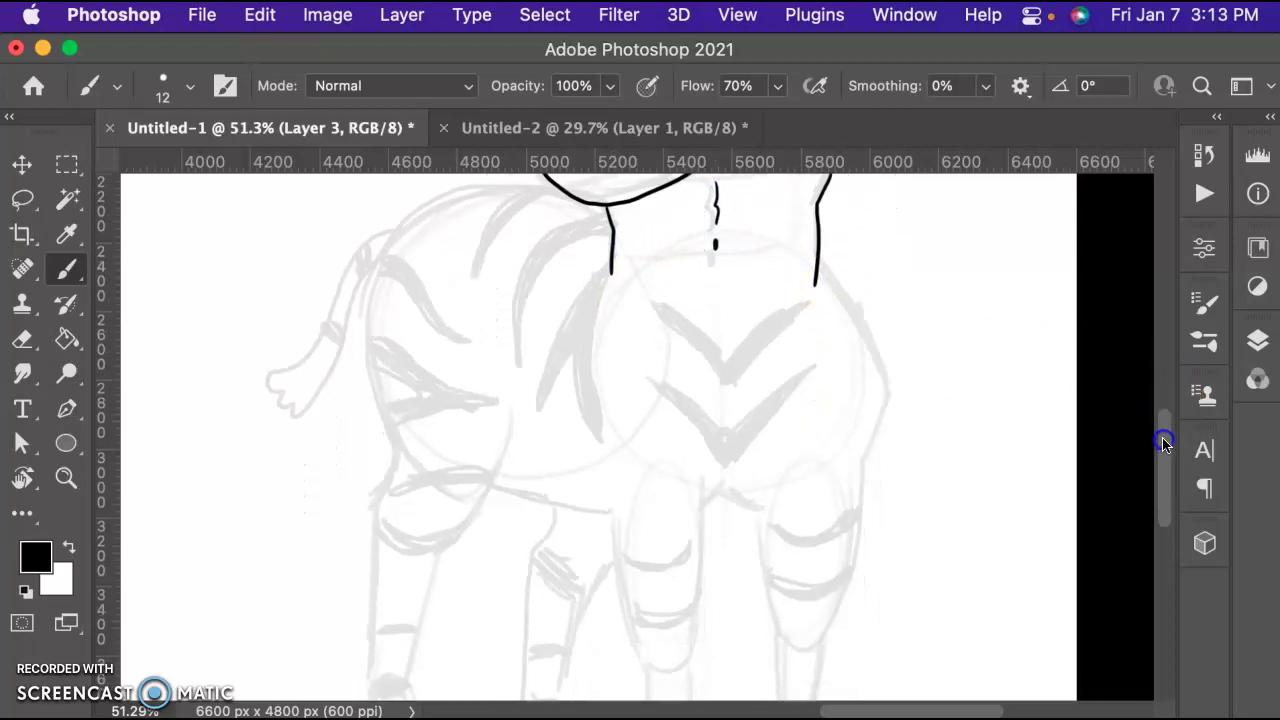
pyautogui.moveTo(817, 258)
pyautogui.mouseDown()
pyautogui.moveTo(849, 309)
pyautogui.moveTo(883, 420)
pyautogui.moveTo(868, 482)
pyautogui.mouseUp()
pyautogui.press('super+z')
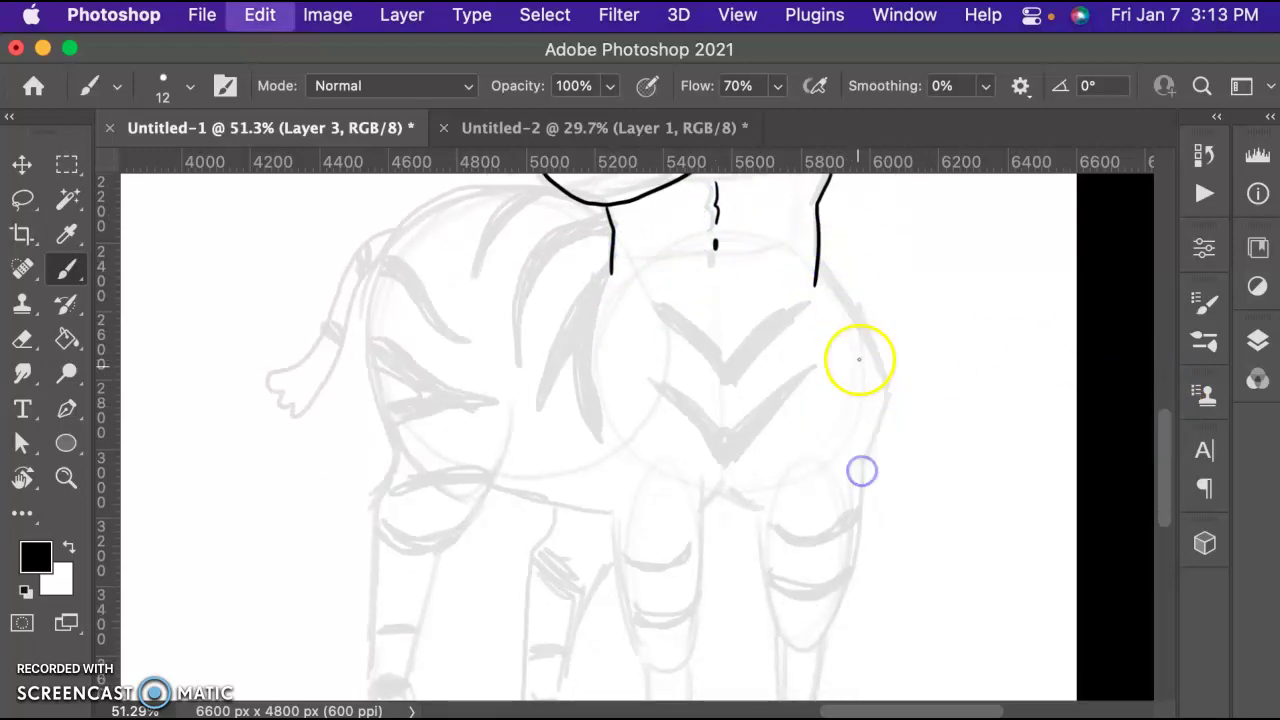
pyautogui.moveTo(818, 264)
pyautogui.mouseDown()
pyautogui.moveTo(867, 357)
pyautogui.moveTo(851, 473)
pyautogui.moveTo(847, 306)
pyautogui.moveTo(880, 365)
pyautogui.moveTo(864, 460)
pyautogui.mouseUp()
pyautogui.press('super+z')
pyautogui.scroll(-3, 1090, 450)
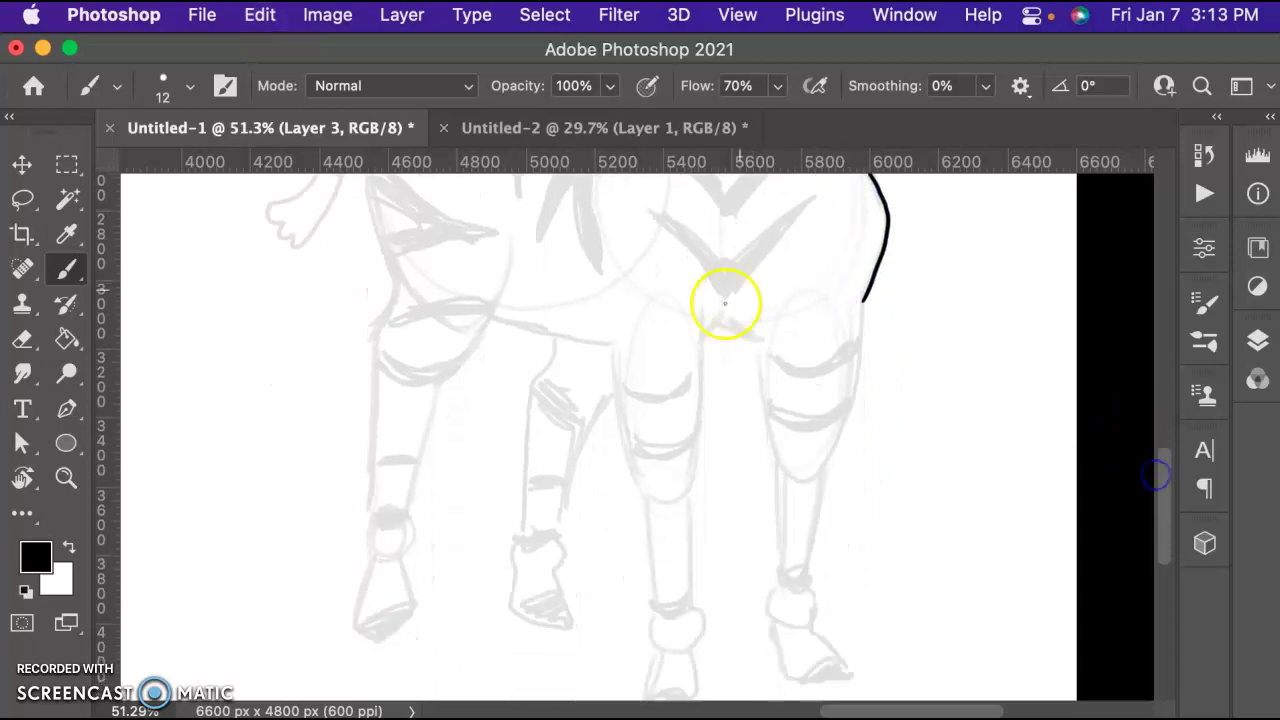
# - Ink the upper sections of both front legs and the short chest edge that joins them
pyautogui.moveTo(699, 308); pyautogui.dragTo(681, 497)
pyautogui.moveTo(610, 342); pyautogui.dragTo(641, 502)
pyautogui.press('super+z')
pyautogui.moveTo(608, 343); pyautogui.dragTo(655, 495)
pyautogui.moveTo(703, 336)
pyautogui.mouseDown()
pyautogui.moveTo(722, 320)
pyautogui.moveTo(762, 340)
pyautogui.moveTo(784, 471)
pyautogui.mouseUp()
pyautogui.moveTo(863, 304)
pyautogui.mouseDown()
pyautogui.moveTo(852, 420)
pyautogui.moveTo(829, 477)
pyautogui.mouseUp()
# - Ink the lower right front leg with its ankle and hoof, and fill the hoof tip black
pyautogui.moveTo(1163, 466); pyautogui.dragTo(1163, 495)
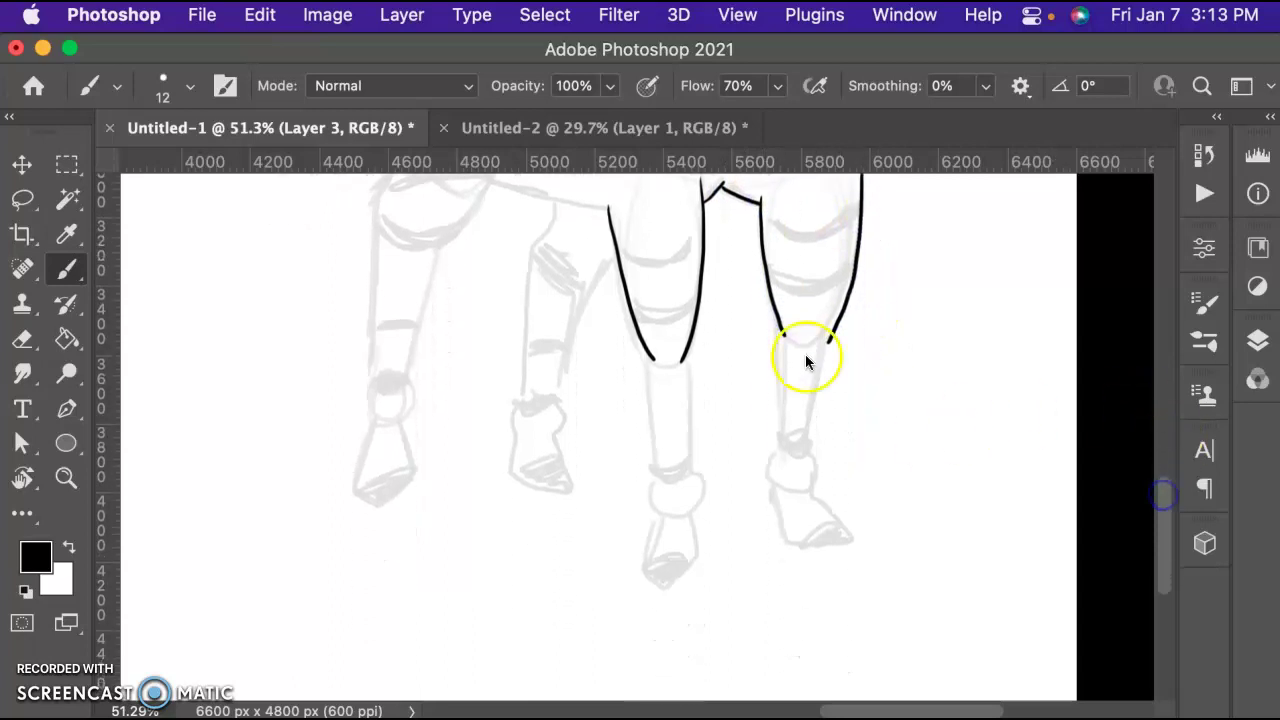
pyautogui.moveTo(829, 343); pyautogui.dragTo(809, 437)
pyautogui.moveTo(783, 340); pyautogui.dragTo(780, 432)
pyautogui.moveTo(828, 342)
pyautogui.mouseDown()
pyautogui.moveTo(809, 440)
pyautogui.moveTo(775, 449)
pyautogui.moveTo(775, 469)
pyautogui.moveTo(814, 457)
pyautogui.moveTo(780, 500)
pyautogui.moveTo(792, 543)
pyautogui.moveTo(855, 544)
pyautogui.mouseUp()
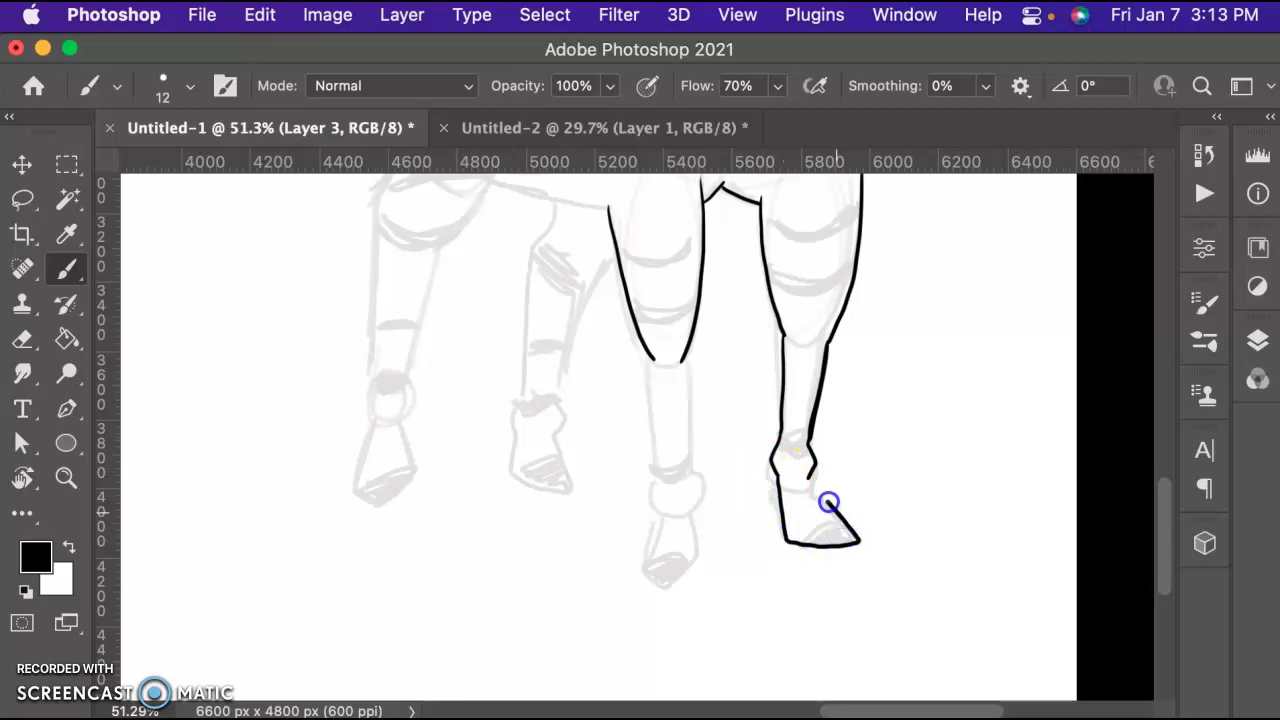
pyautogui.moveTo(809, 474)
pyautogui.mouseDown()
pyautogui.moveTo(830, 506)
pyautogui.moveTo(797, 540)
pyautogui.moveTo(826, 507)
pyautogui.moveTo(816, 543)
pyautogui.mouseUp()
# - Ink the lower left front leg with its ankle and pointed hoof, and fill the hoof tip black
pyautogui.moveTo(652, 357)
pyautogui.mouseDown()
pyautogui.moveTo(658, 479)
pyautogui.moveTo(685, 402)
pyautogui.moveTo(682, 472)
pyautogui.mouseUp()
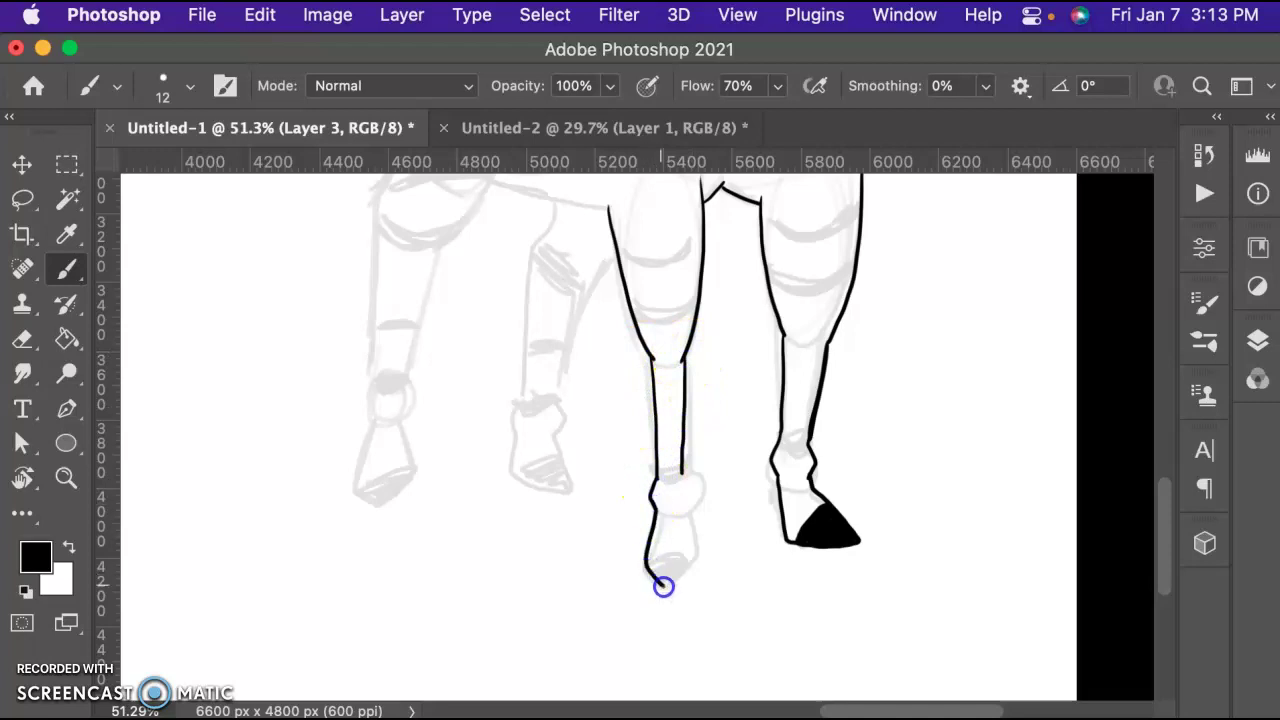
pyautogui.moveTo(691, 487); pyautogui.dragTo(683, 475)
pyautogui.moveTo(648, 550); pyautogui.dragTo(668, 545)
pyautogui.moveTo(686, 562); pyautogui.dragTo(691, 566)
# - Connect the left waist line to the elbow and ink the horse's back and rump down to the hind thigh
pyautogui.moveTo(1164, 517); pyautogui.dragTo(1163, 429)
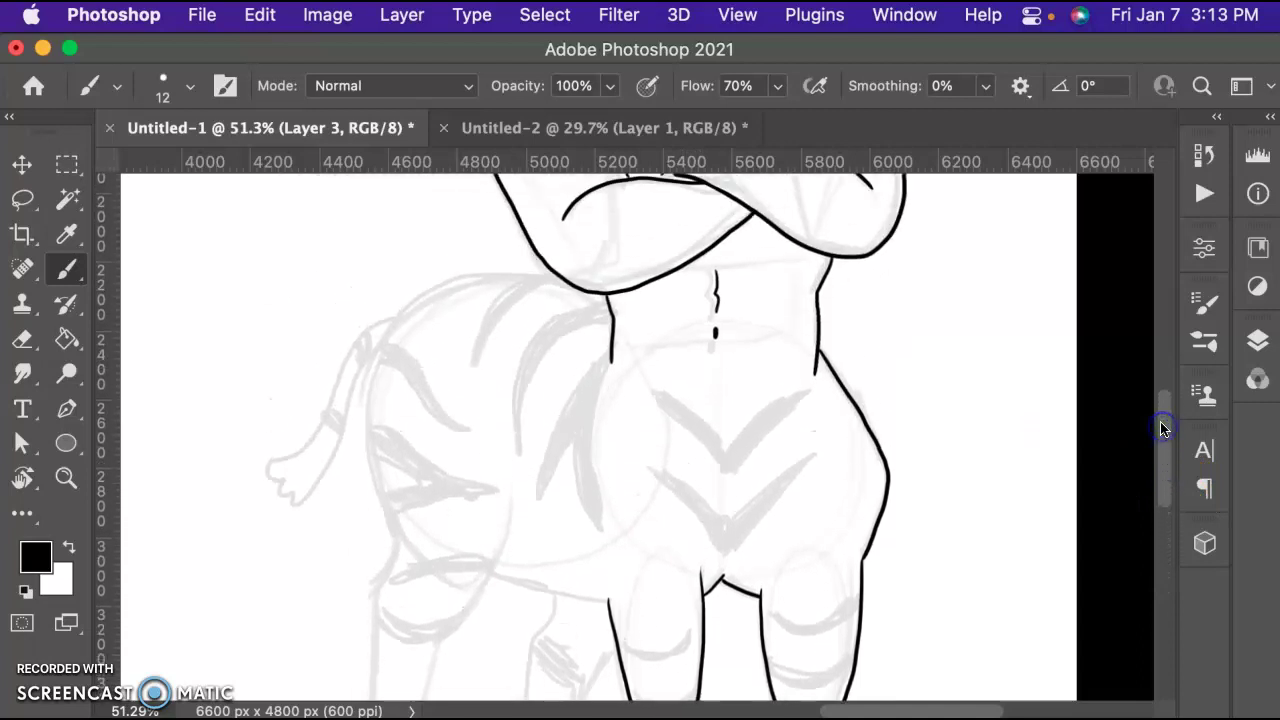
pyautogui.moveTo(611, 310); pyautogui.dragTo(593, 294)
pyautogui.click(540, 273)
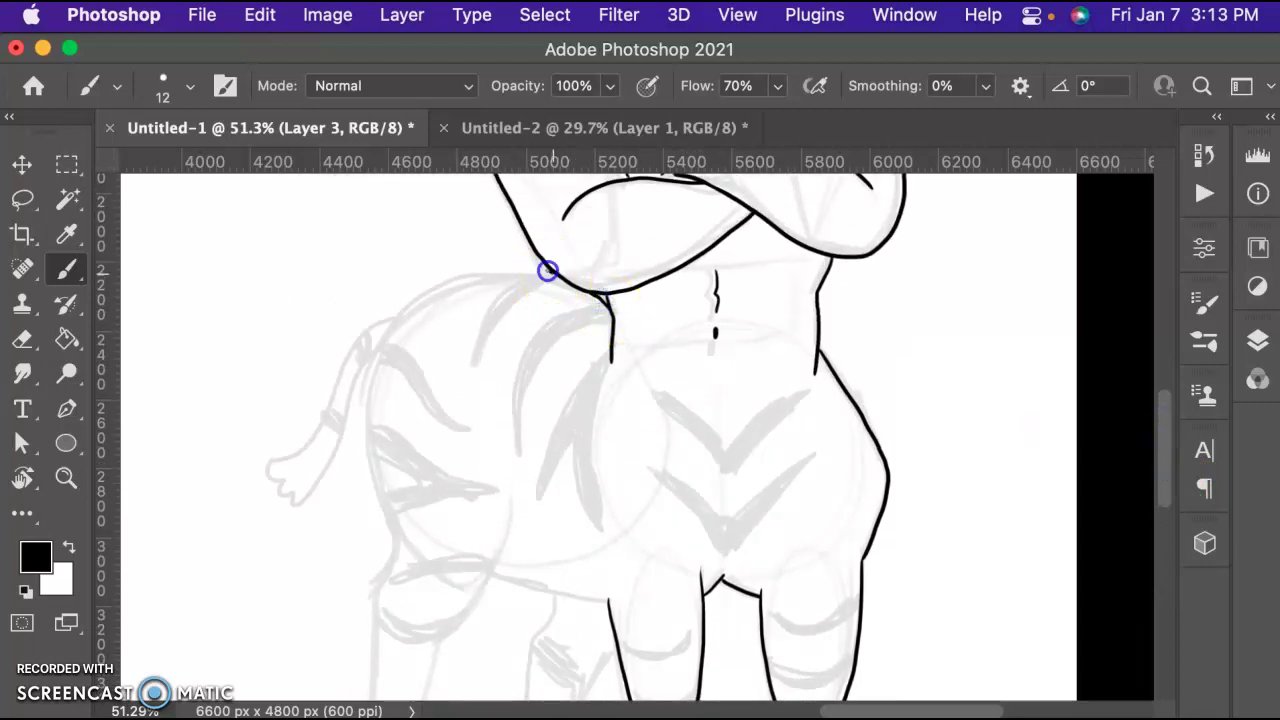
pyautogui.moveTo(551, 274)
pyautogui.mouseDown()
pyautogui.moveTo(383, 491)
pyautogui.moveTo(413, 545)
pyautogui.mouseUp()
pyautogui.click(985, 421)
# - Ink the near hind leg from thigh to ankle and outline its hoof
pyautogui.moveTo(1163, 440); pyautogui.dragTo(1163, 480)
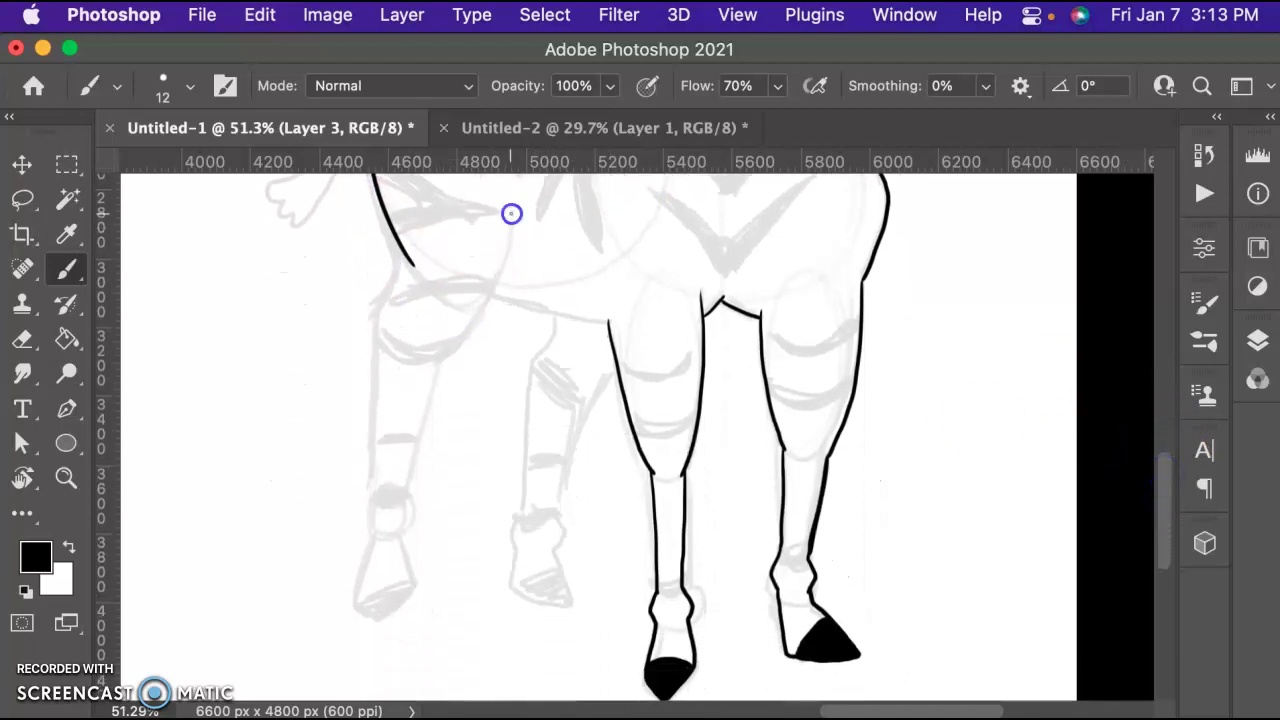
pyautogui.moveTo(511, 213); pyautogui.dragTo(432, 364)
pyautogui.click(400, 258)
pyautogui.moveTo(372, 312); pyautogui.dragTo(380, 500)
pyautogui.moveTo(432, 365)
pyautogui.mouseDown()
pyautogui.moveTo(405, 497)
pyautogui.moveTo(354, 599)
pyautogui.moveTo(400, 528)
pyautogui.mouseUp()
pyautogui.moveTo(352, 594); pyautogui.dragTo(405, 587)
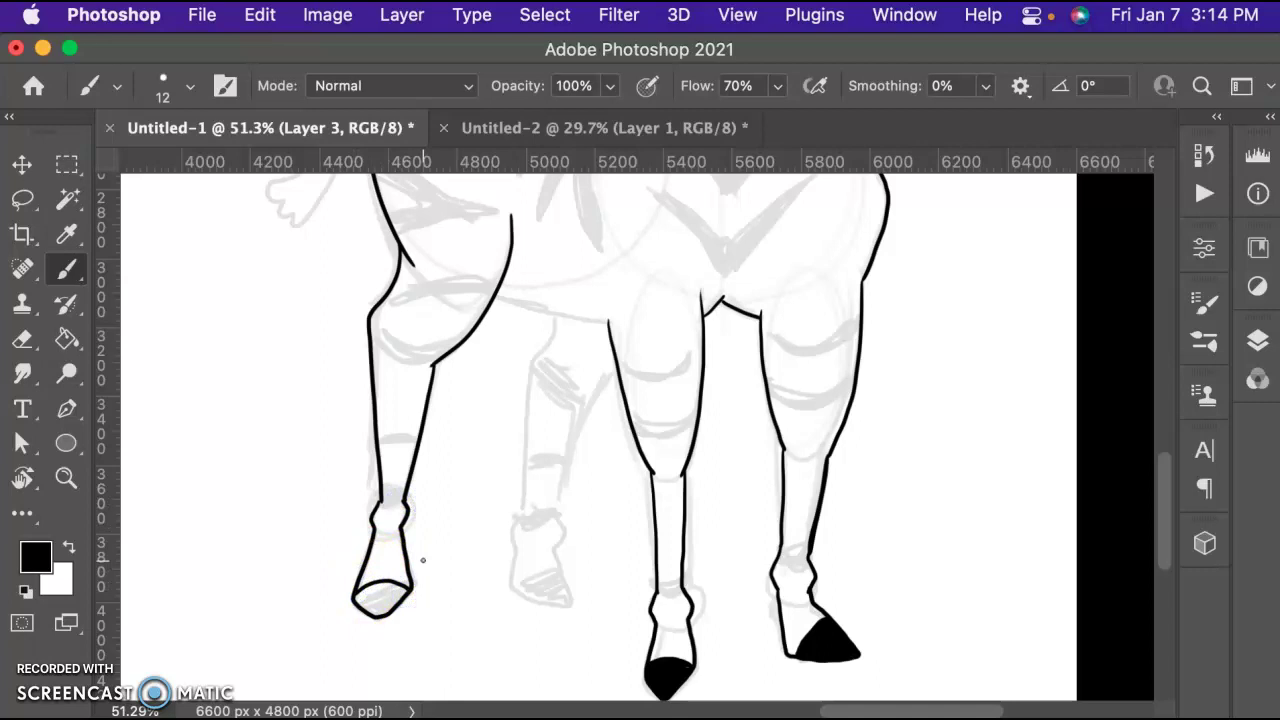
# - Ink the belly line between the near hind thigh and the left front leg, redrawing the first stroke
pyautogui.moveTo(496, 294); pyautogui.dragTo(609, 324)
pyautogui.press('super+z')
pyautogui.moveTo(497, 297); pyautogui.dragTo(606, 323)
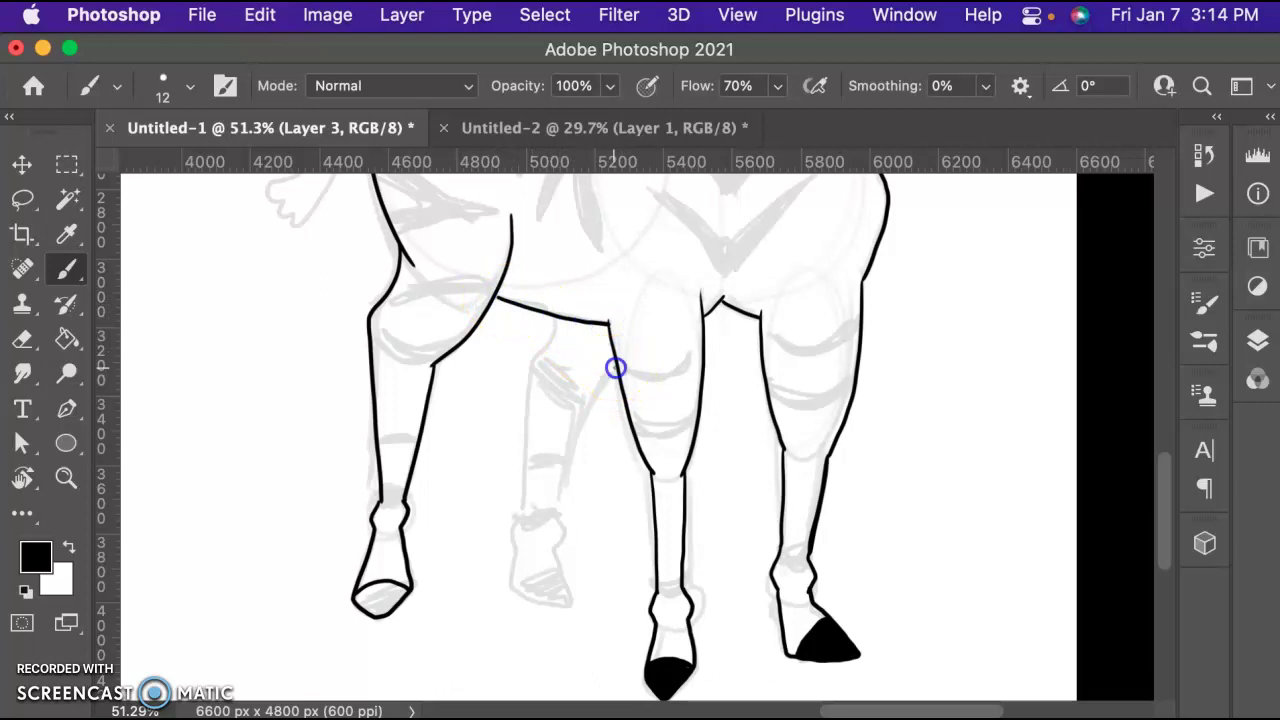
# - Ink the far hind leg with its ankle and hoof, and fill both hind hooves black
pyautogui.moveTo(586, 403); pyautogui.dragTo(552, 512)
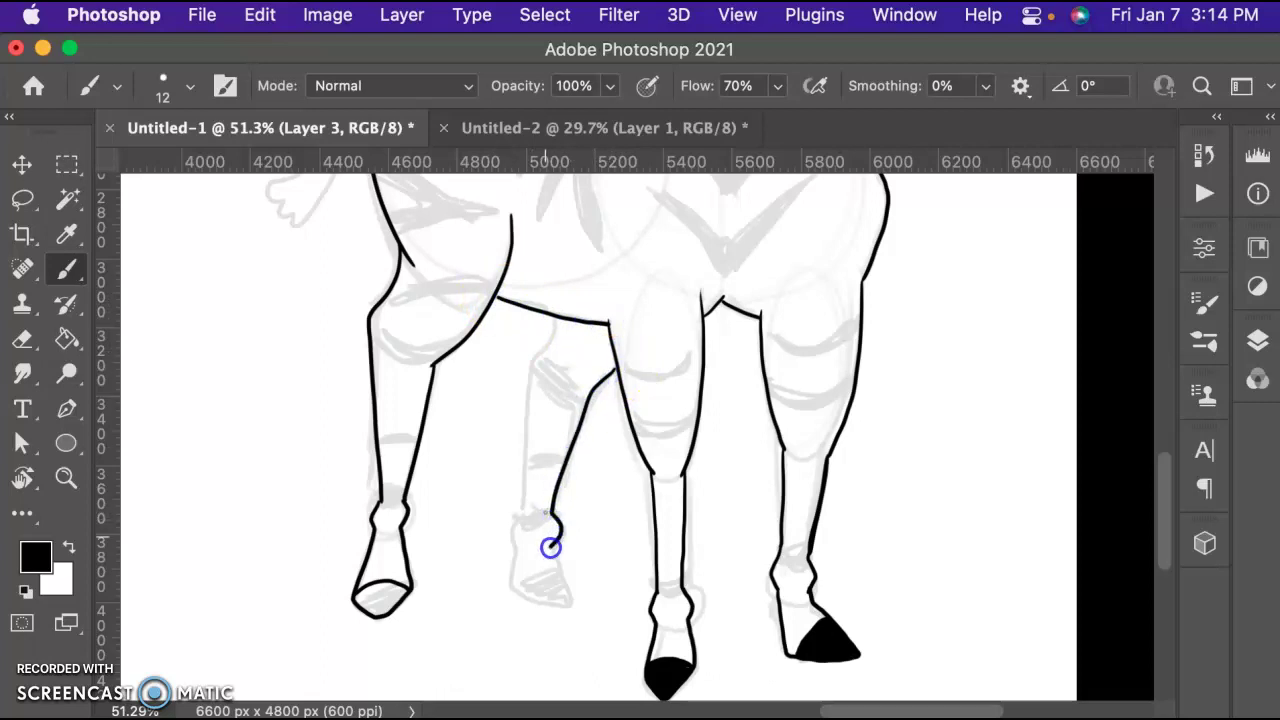
pyautogui.moveTo(536, 355); pyautogui.dragTo(526, 473)
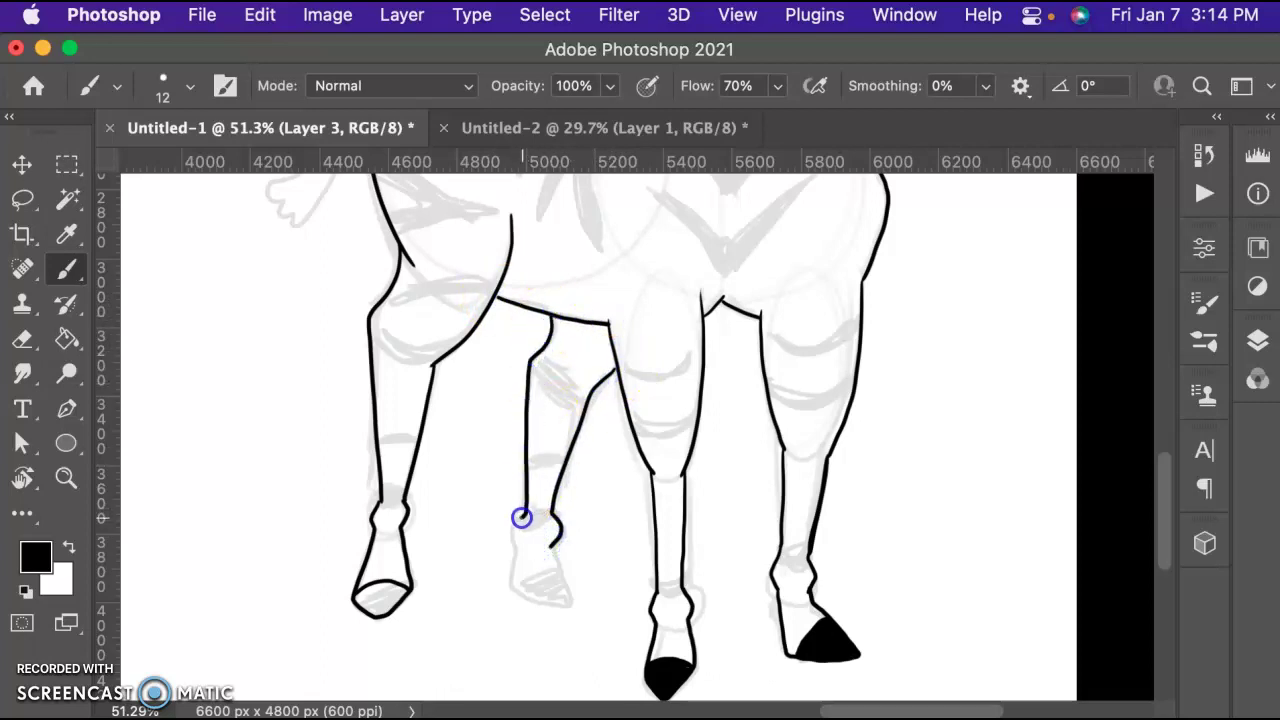
pyautogui.moveTo(568, 604); pyautogui.dragTo(551, 548)
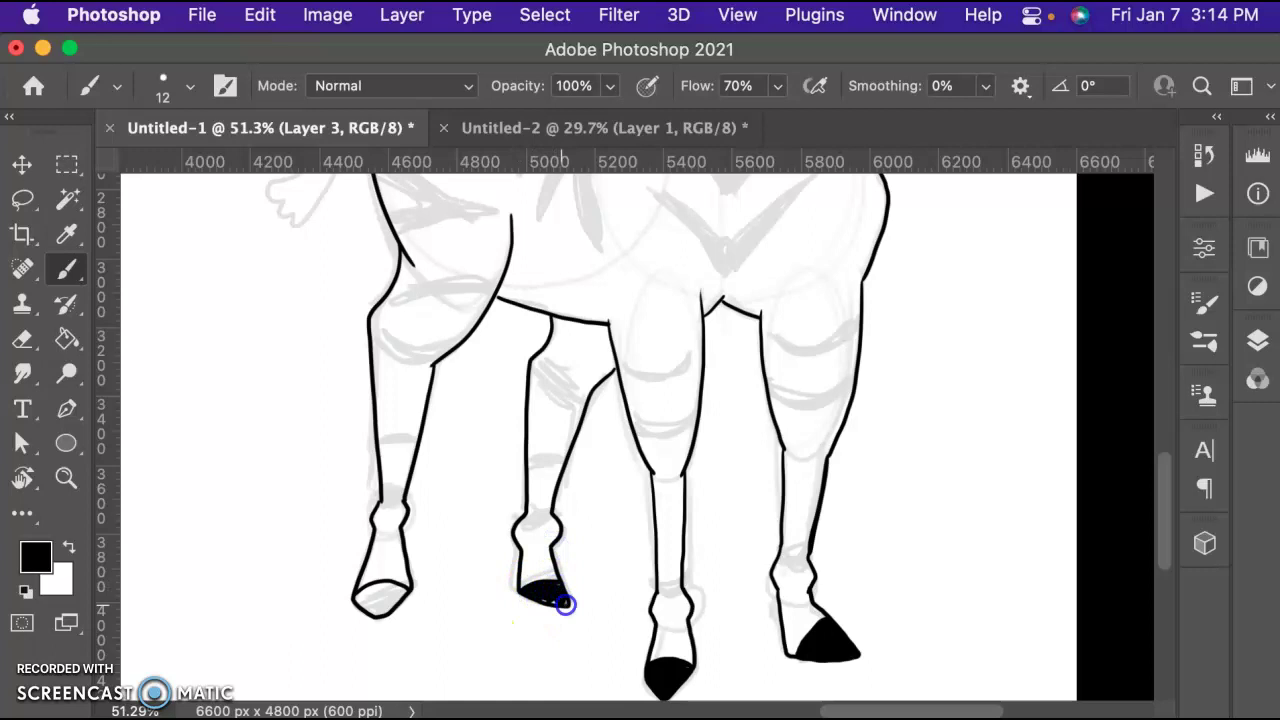
pyautogui.moveTo(357, 597); pyautogui.dragTo(377, 587)
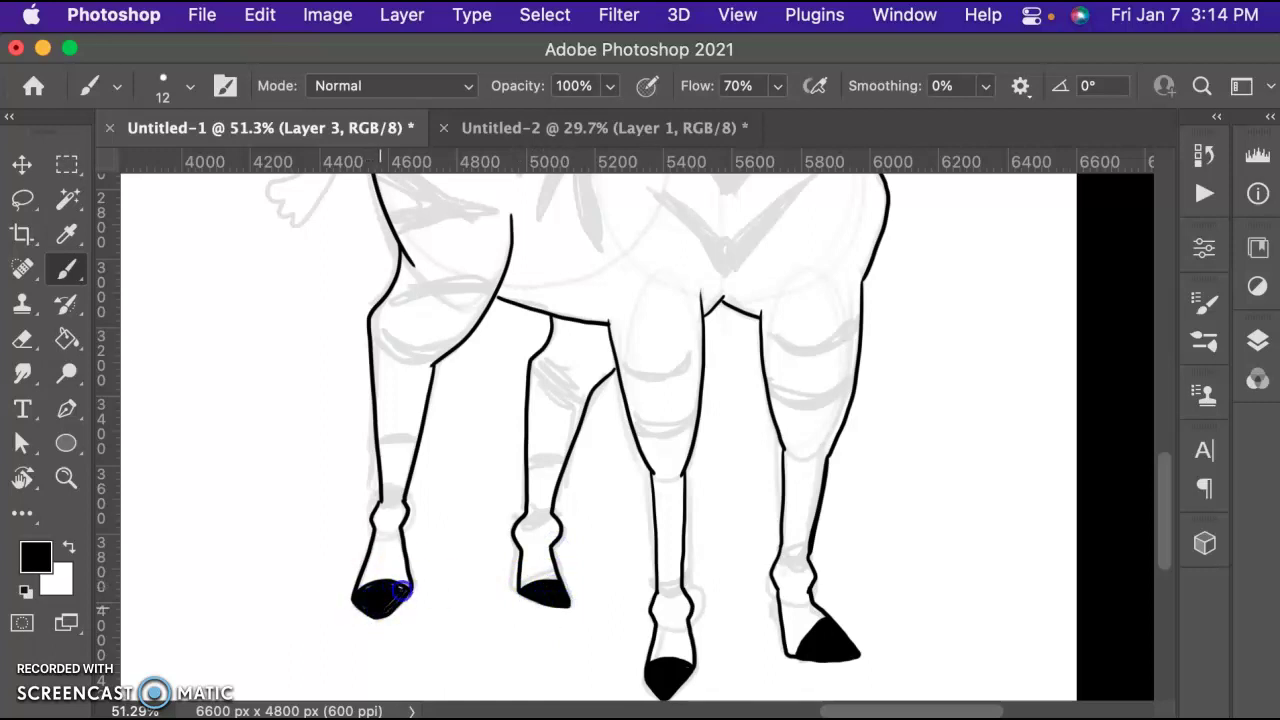
# - Ink the tail from the rump down to its scalloped tuft, closer to the body than in the sketch
pyautogui.moveTo(1161, 455); pyautogui.dragTo(1157, 391)
pyautogui.click(410, 372)
pyautogui.moveTo(410, 372)
pyautogui.mouseDown()
pyautogui.moveTo(377, 397)
pyautogui.moveTo(321, 529)
pyautogui.moveTo(365, 474)
pyautogui.mouseUp()
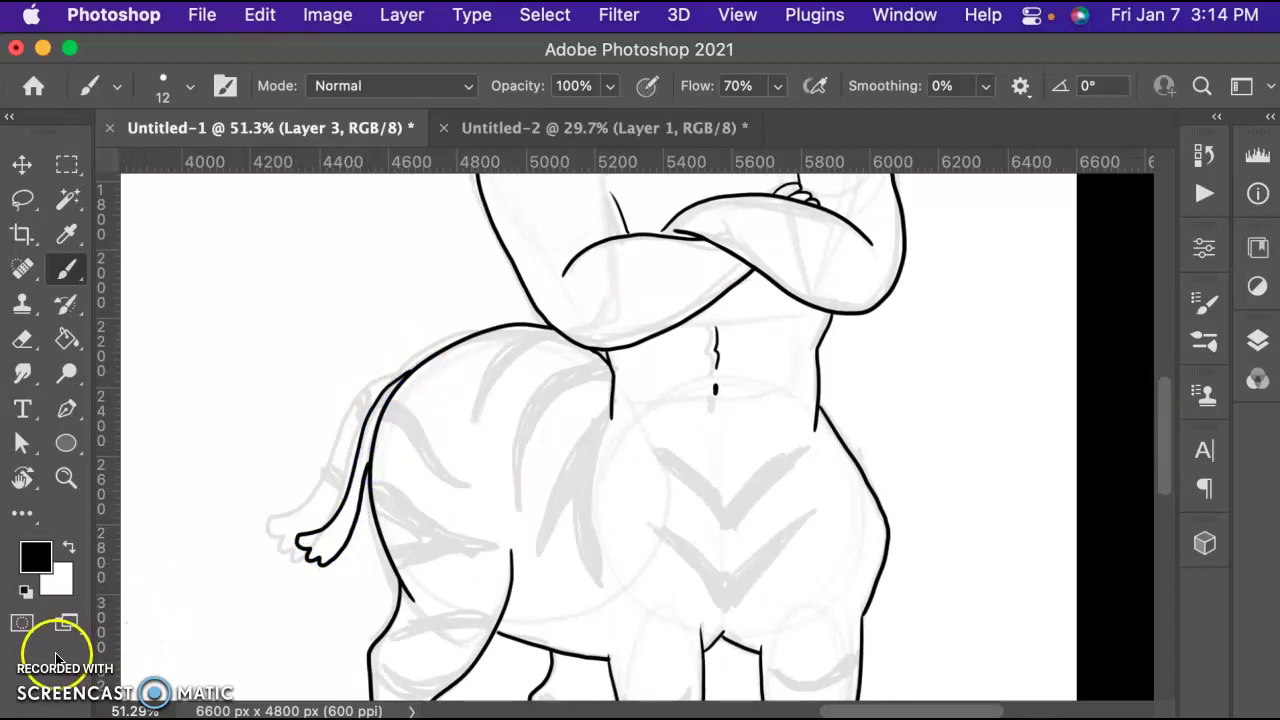
# - Compare the whole inked figure with the reference image
pyautogui.scroll(-6, 699, 450)
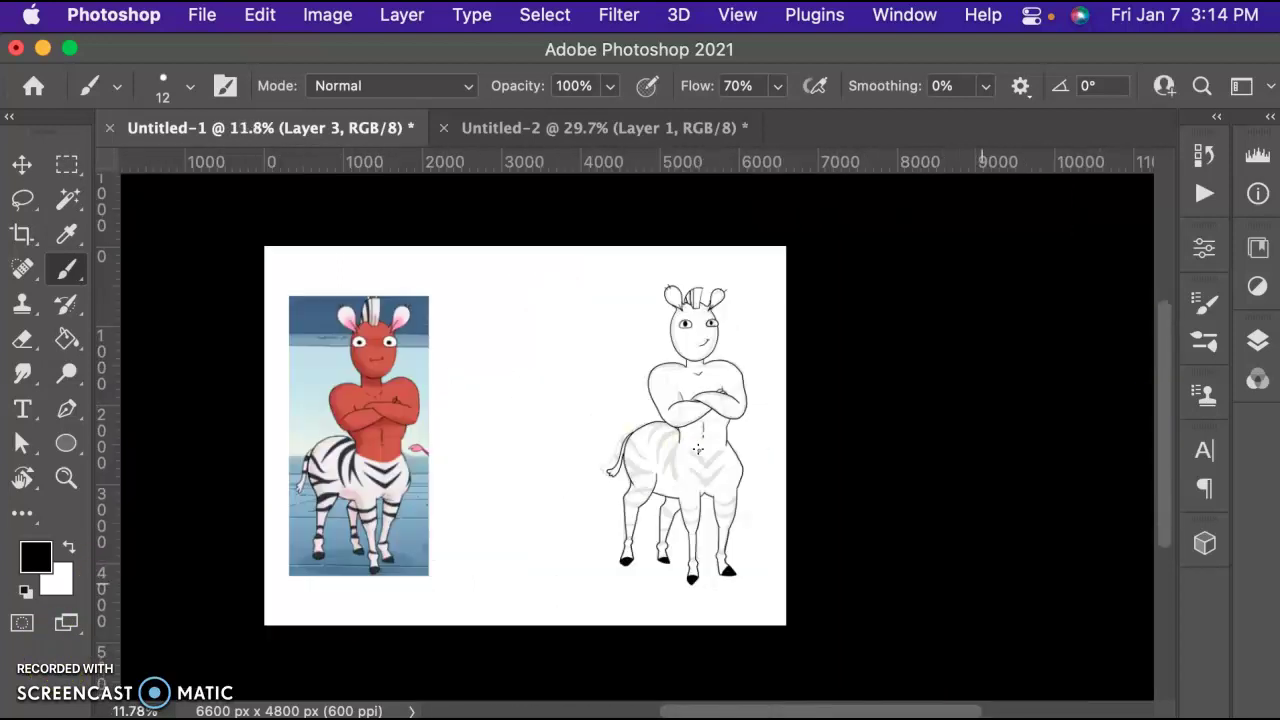
pyautogui.click(697, 447)
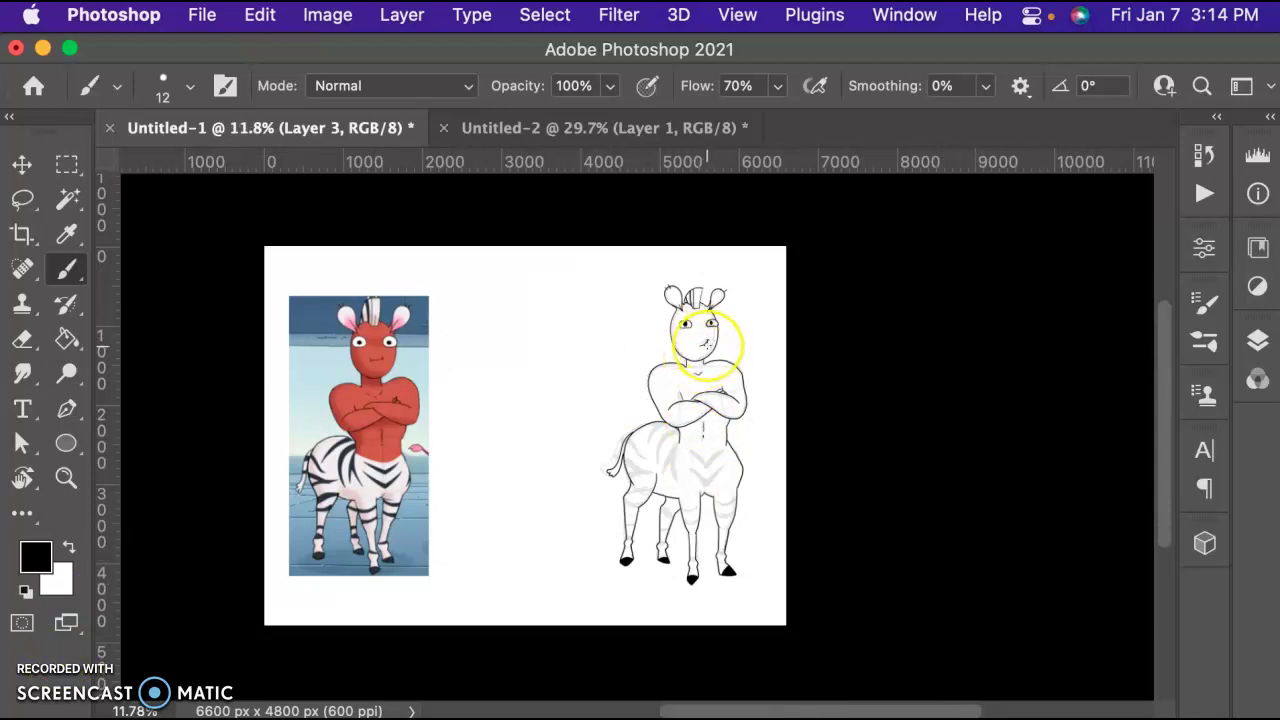
pyautogui.scroll(2, 706, 345)
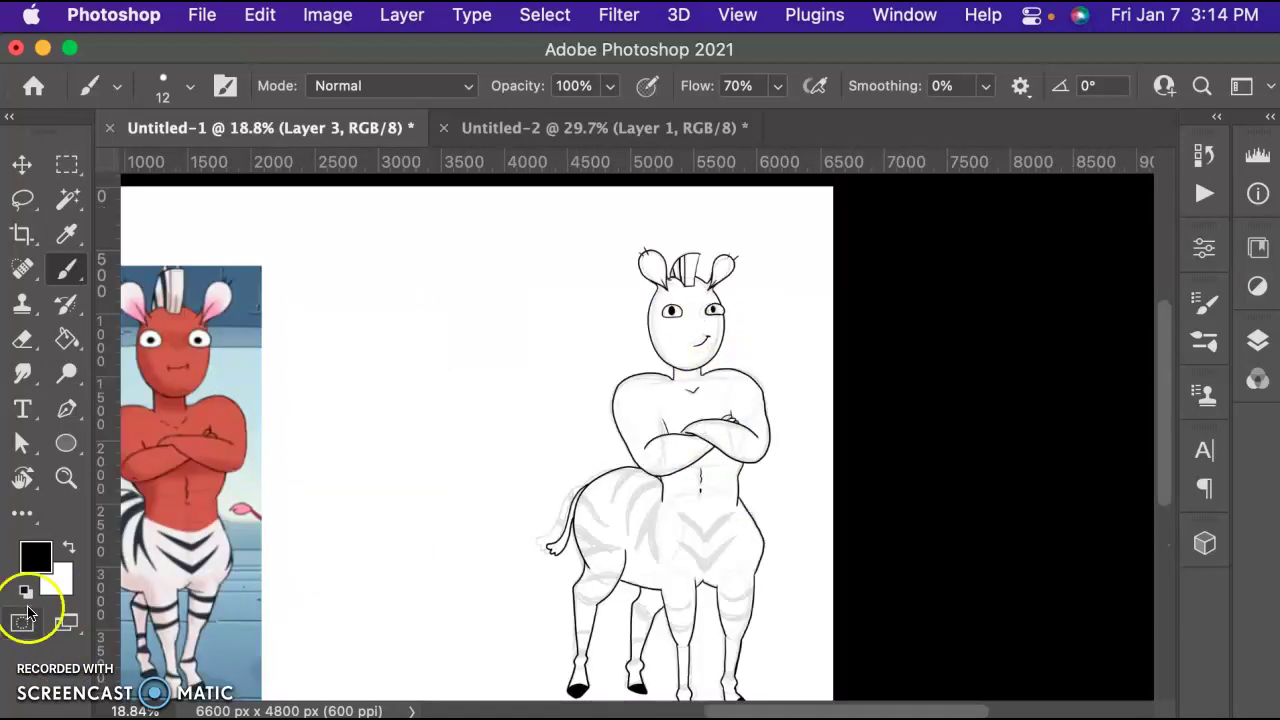